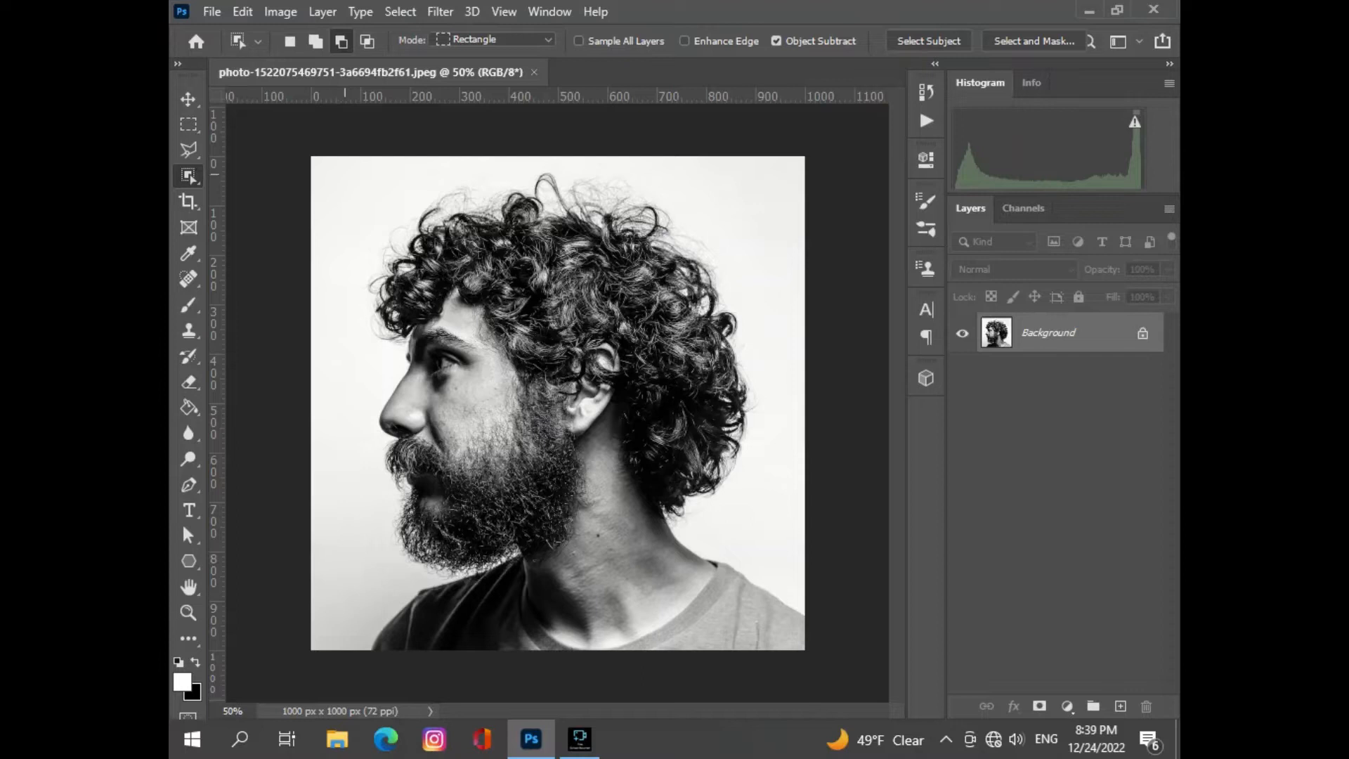
- Select the man with the Object Selection tool and open the selection in Select and Mask
drag(344, 174, 820, 649)
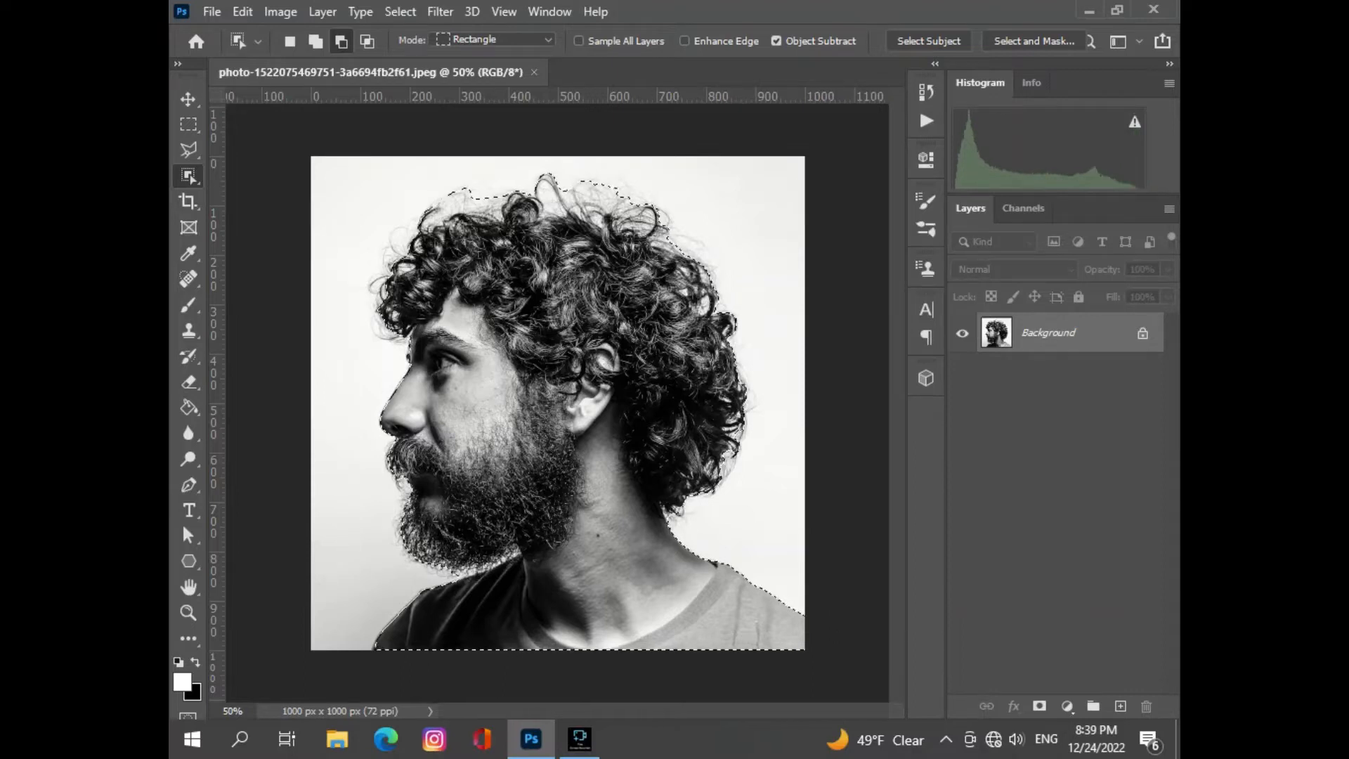
click(400, 12)
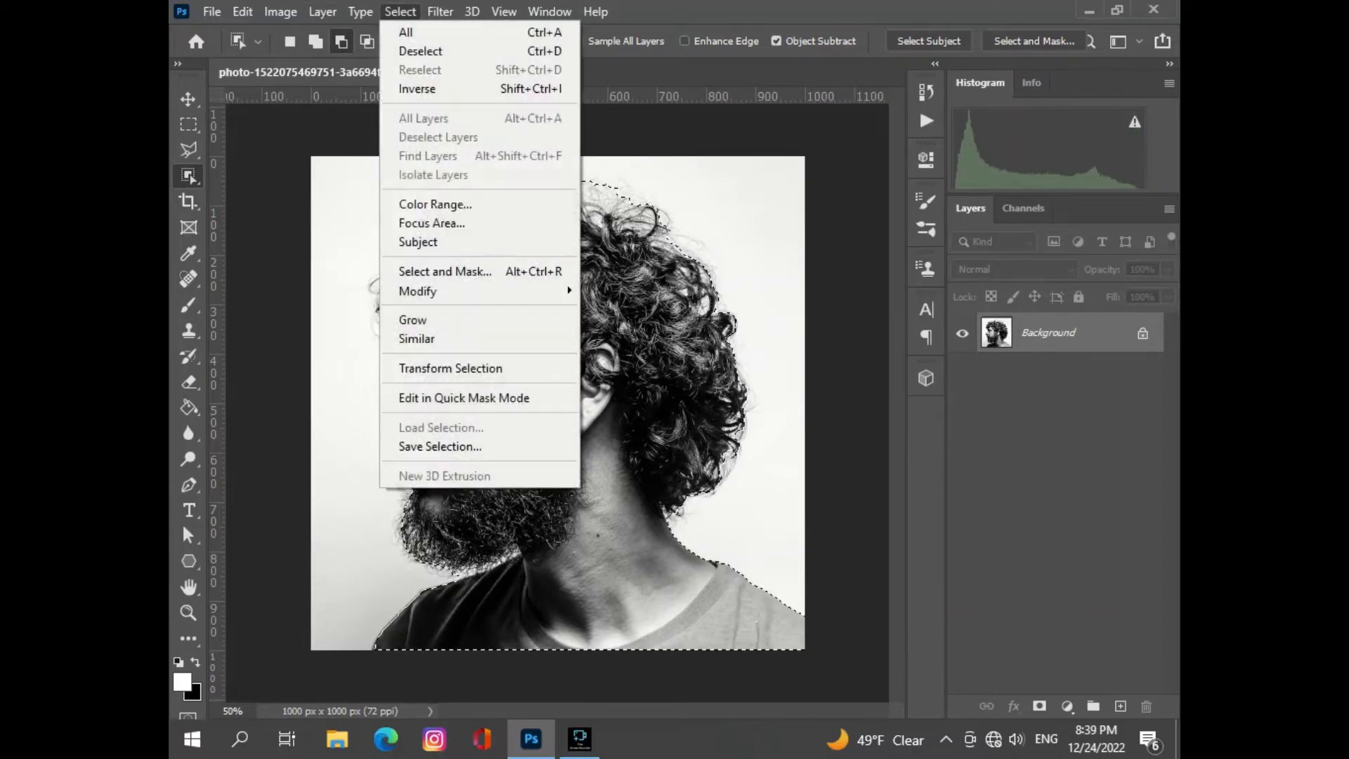
click(443, 271)
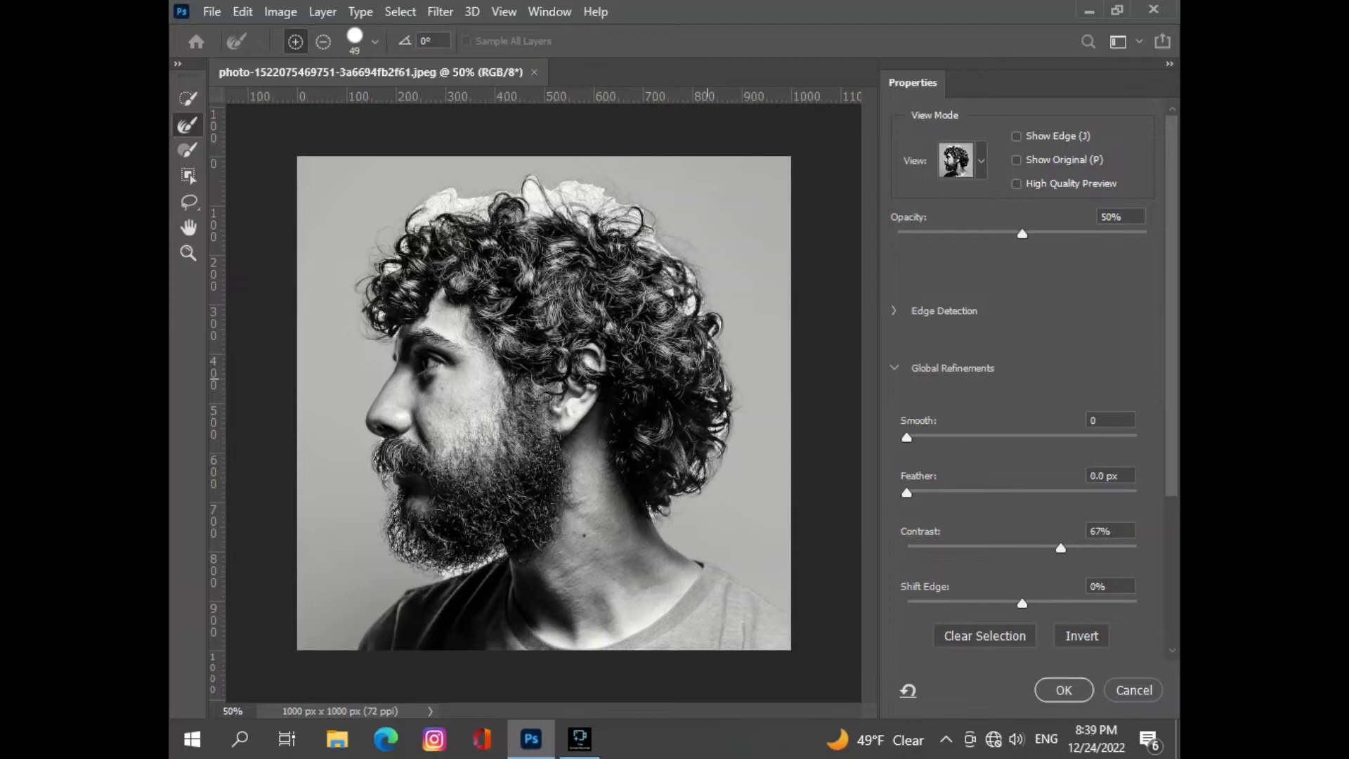
- Refine the selection edge along the curls on top of the head and above the forehead with the Refine Edge Brush
scroll(708, 379, up, 2)
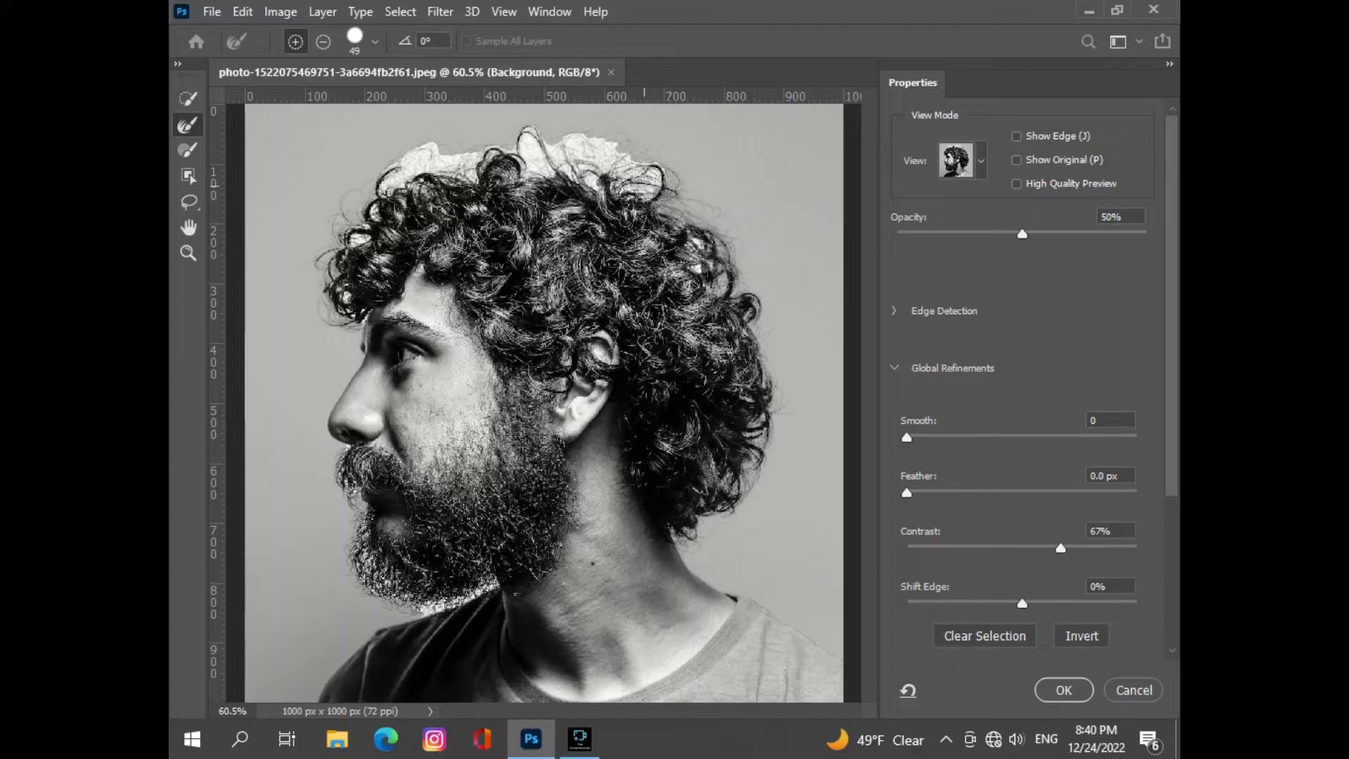
mouse_move(654, 168)
mouse_down()
mouse_move(620, 181)
mouse_move(618, 162)
mouse_move(632, 162)
mouse_move(611, 151)
mouse_move(526, 137)
mouse_move(531, 153)
mouse_move(577, 168)
mouse_move(531, 167)
mouse_move(509, 150)
mouse_move(458, 166)
mouse_move(466, 176)
mouse_move(431, 159)
mouse_move(437, 148)
mouse_move(385, 180)
mouse_up()
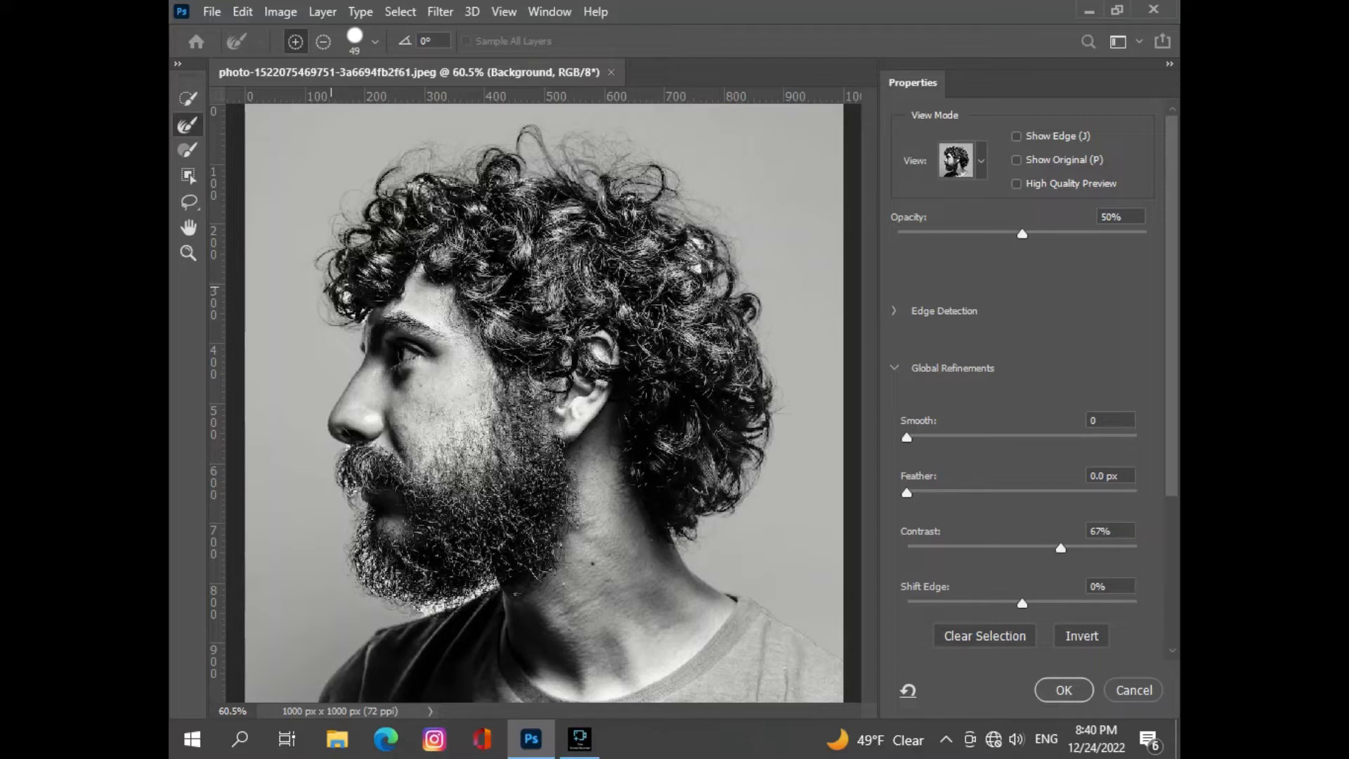
click(347, 298)
- Refine the selection edge around the moustache, along the beard and under the chin with the Refine Edge Brush
scroll(590, 434, up, 2)
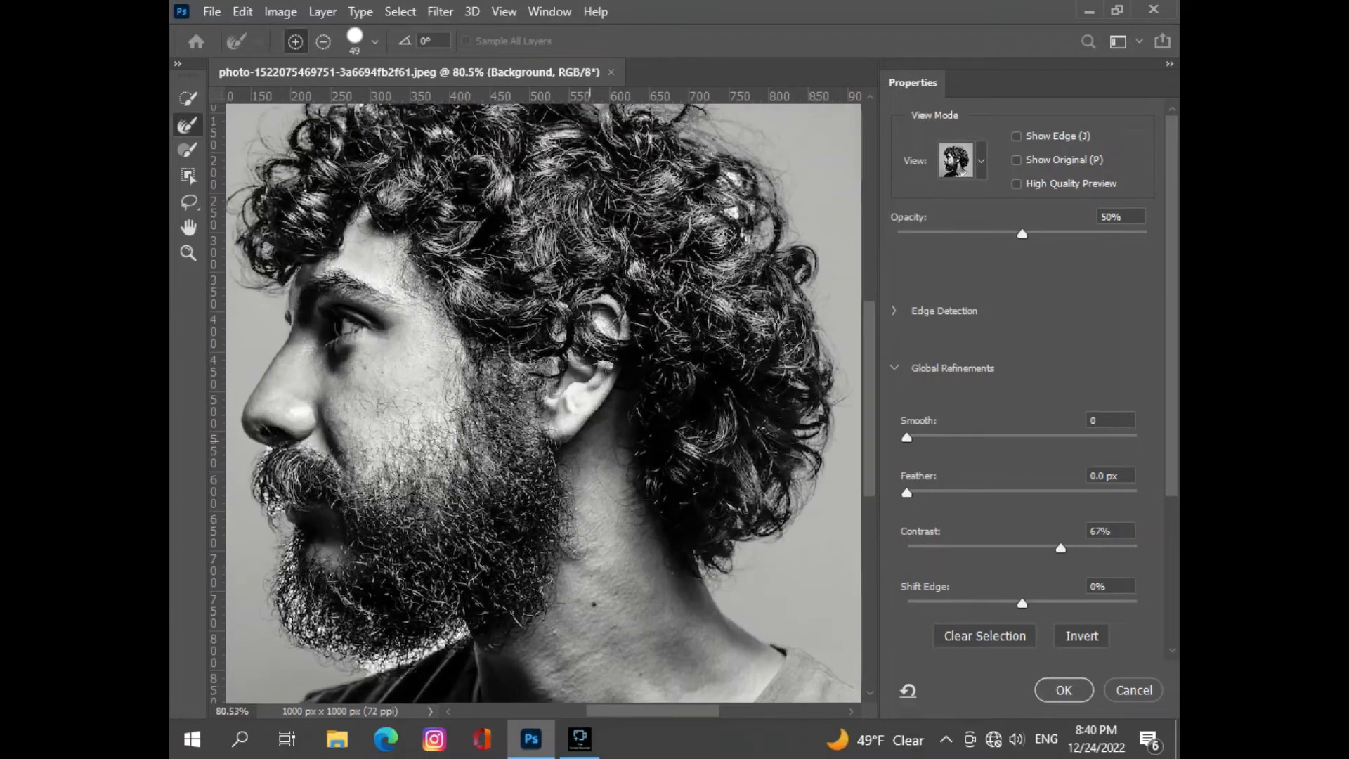
scroll(543, 403, left, 3)
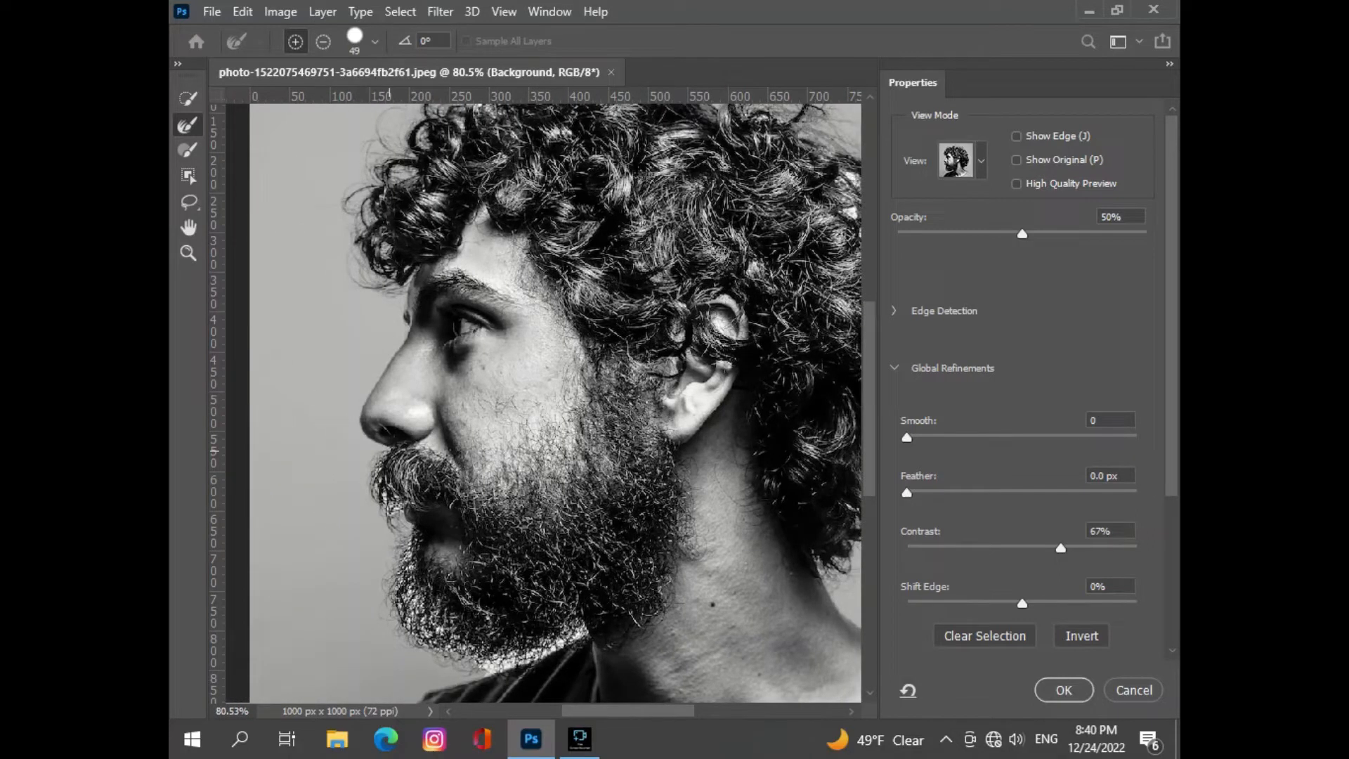
drag(382, 501, 394, 508)
mouse_move(405, 558)
mouse_down()
mouse_move(409, 625)
mouse_move(422, 614)
mouse_move(462, 649)
mouse_up()
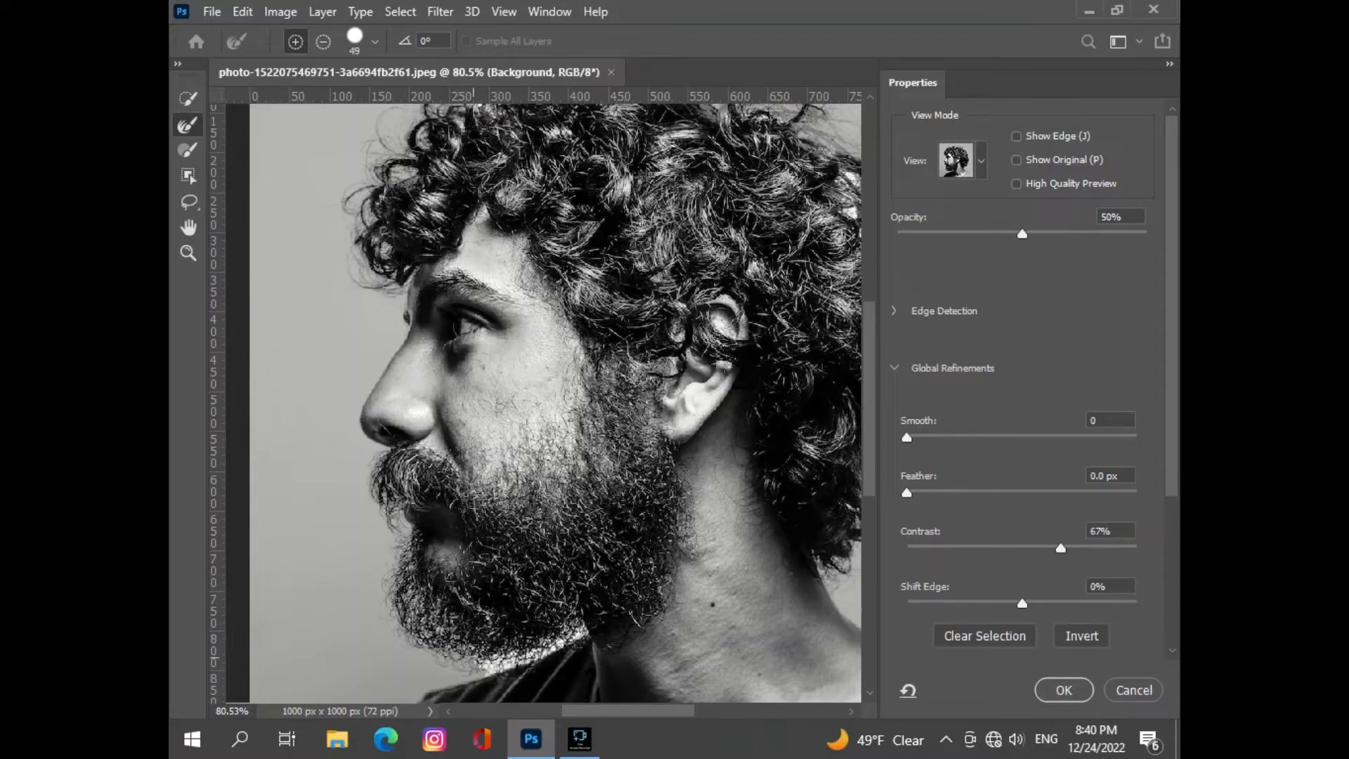
mouse_move(473, 661)
mouse_down()
mouse_move(506, 664)
mouse_move(573, 636)
mouse_up()
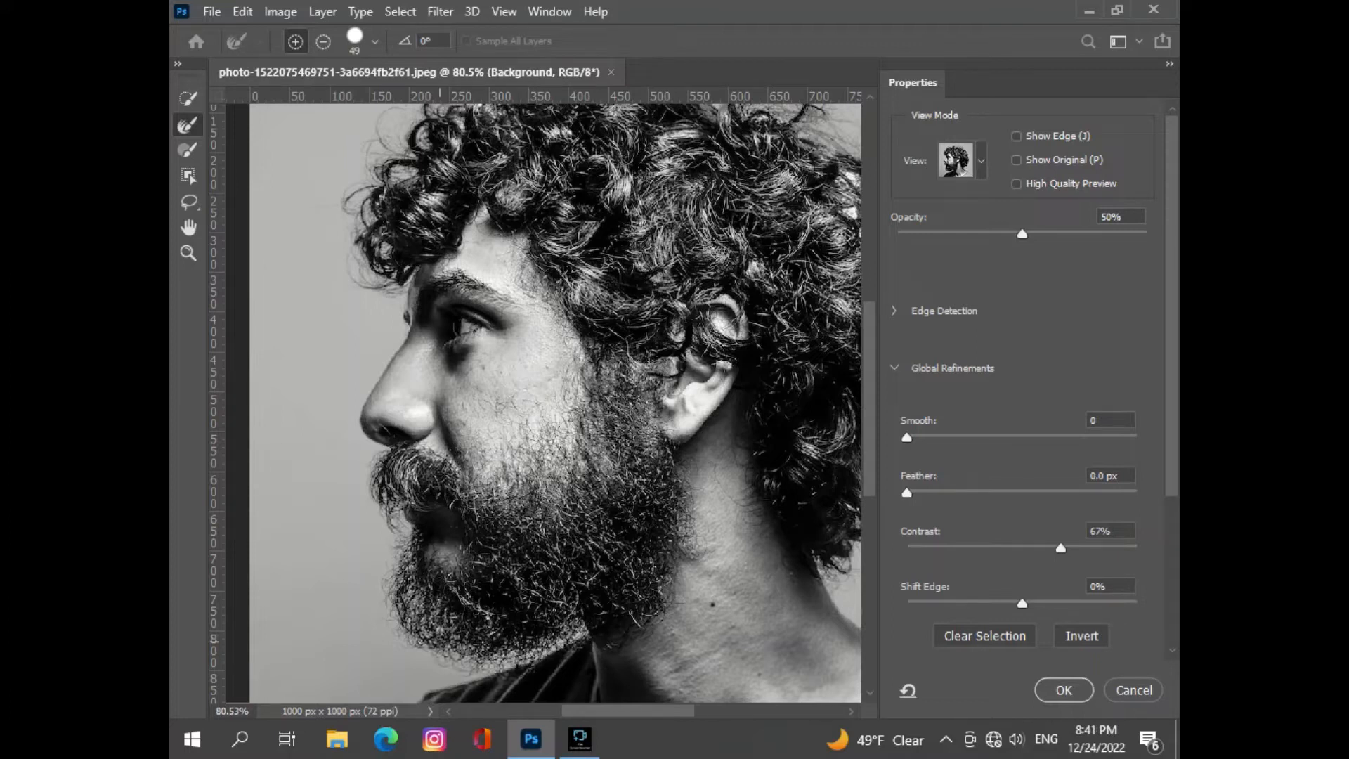
click(408, 468)
scroll(544, 402, down, 5)
scroll(544, 403, up, 4)
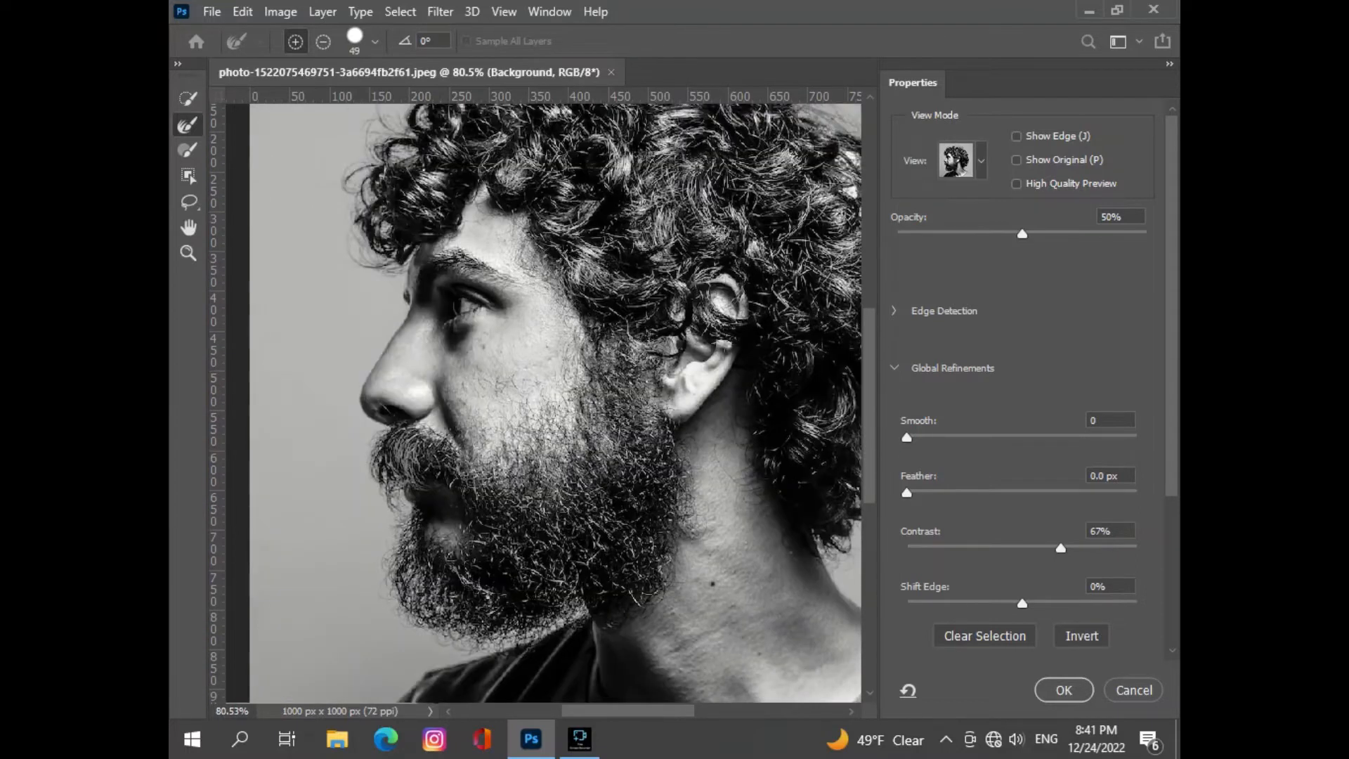
- Refine the bright gaps in the curls at the back of the head and output the cutout as a new layer with a layer mask
scroll(544, 402, right, 5)
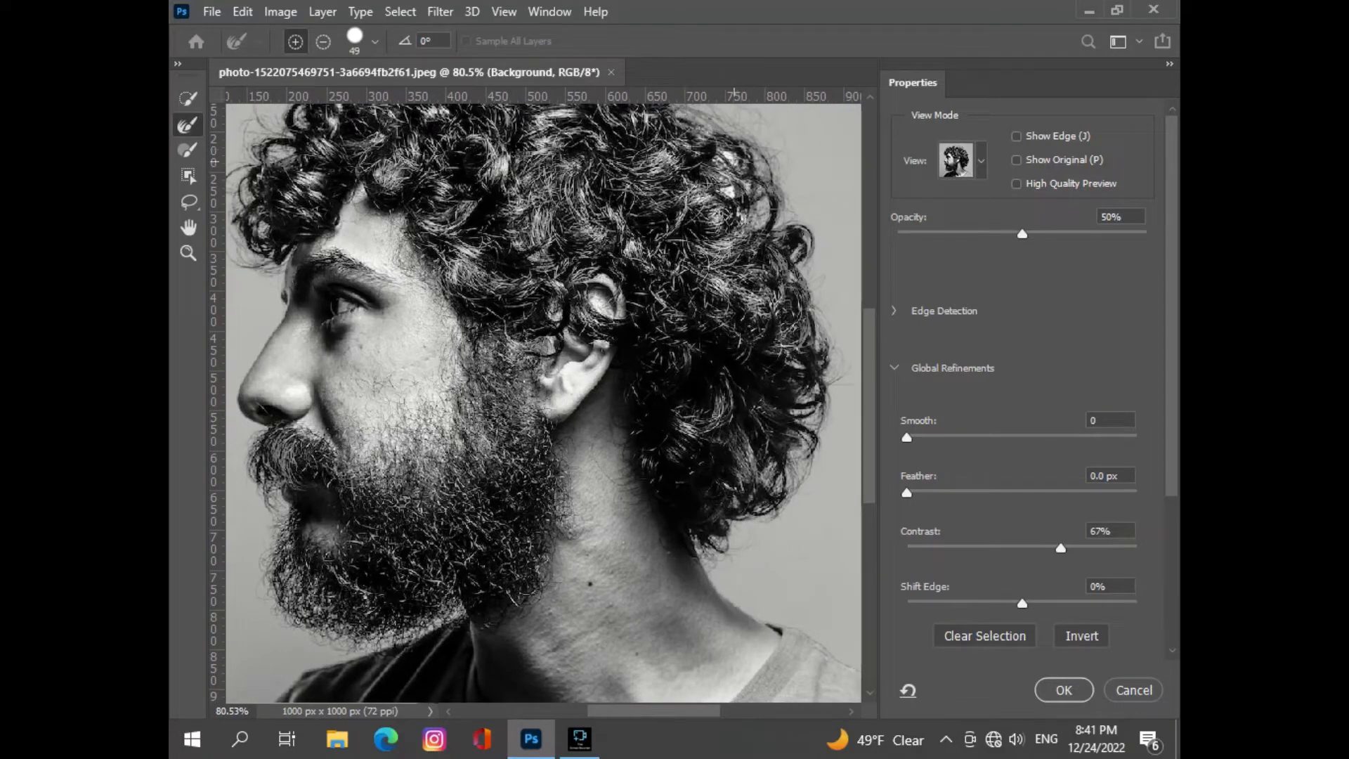
click(735, 161)
click(729, 187)
scroll(771, 446, down, 4)
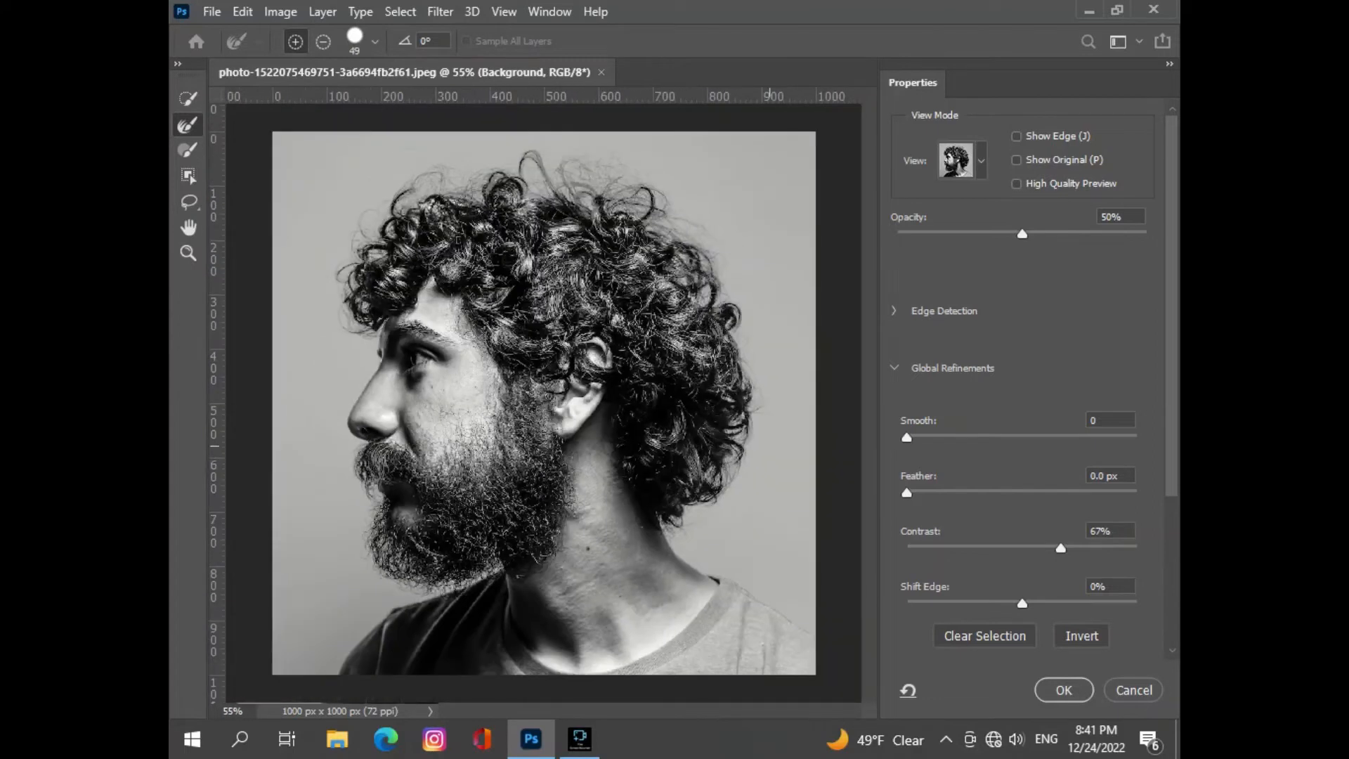
scroll(587, 489, down, 1)
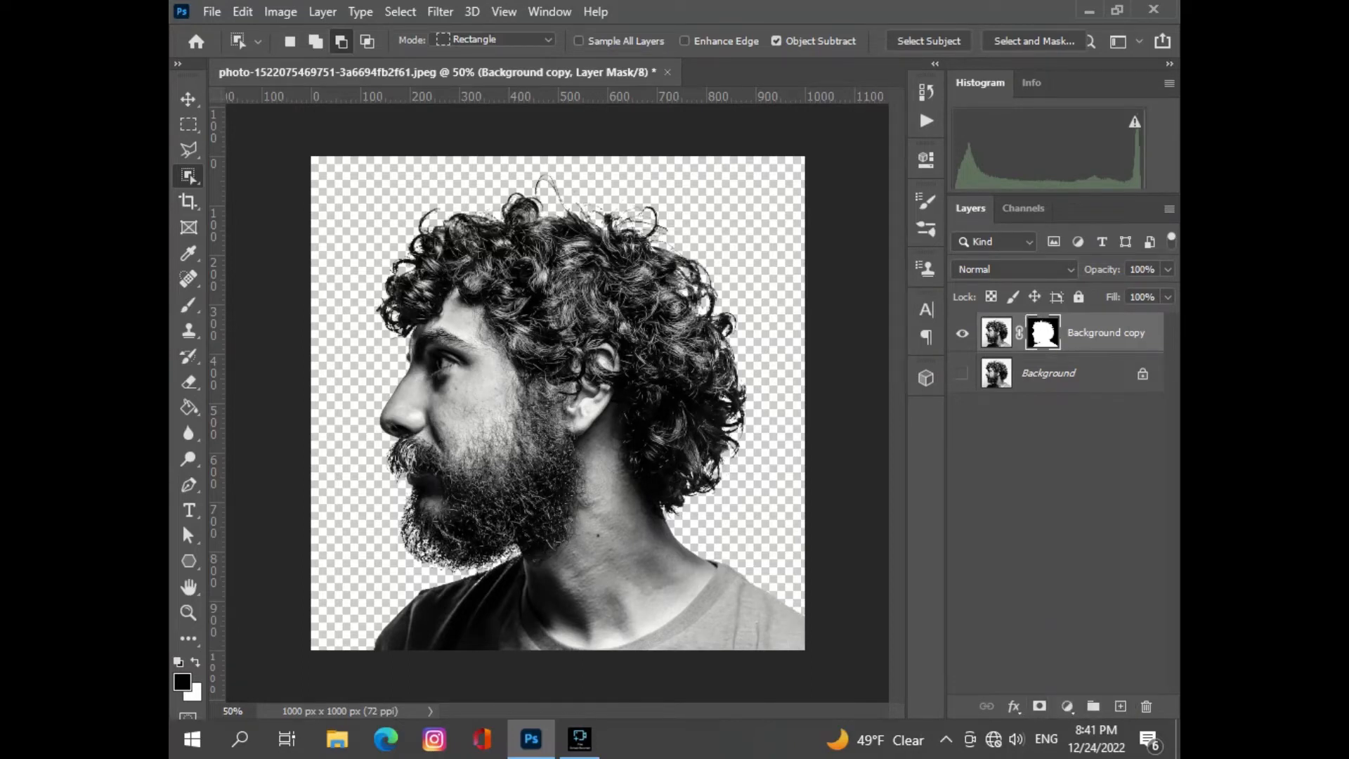
- Add a white (ffffff) Solid Color fill layer and move the masked portrait layer above it
click(1066, 705)
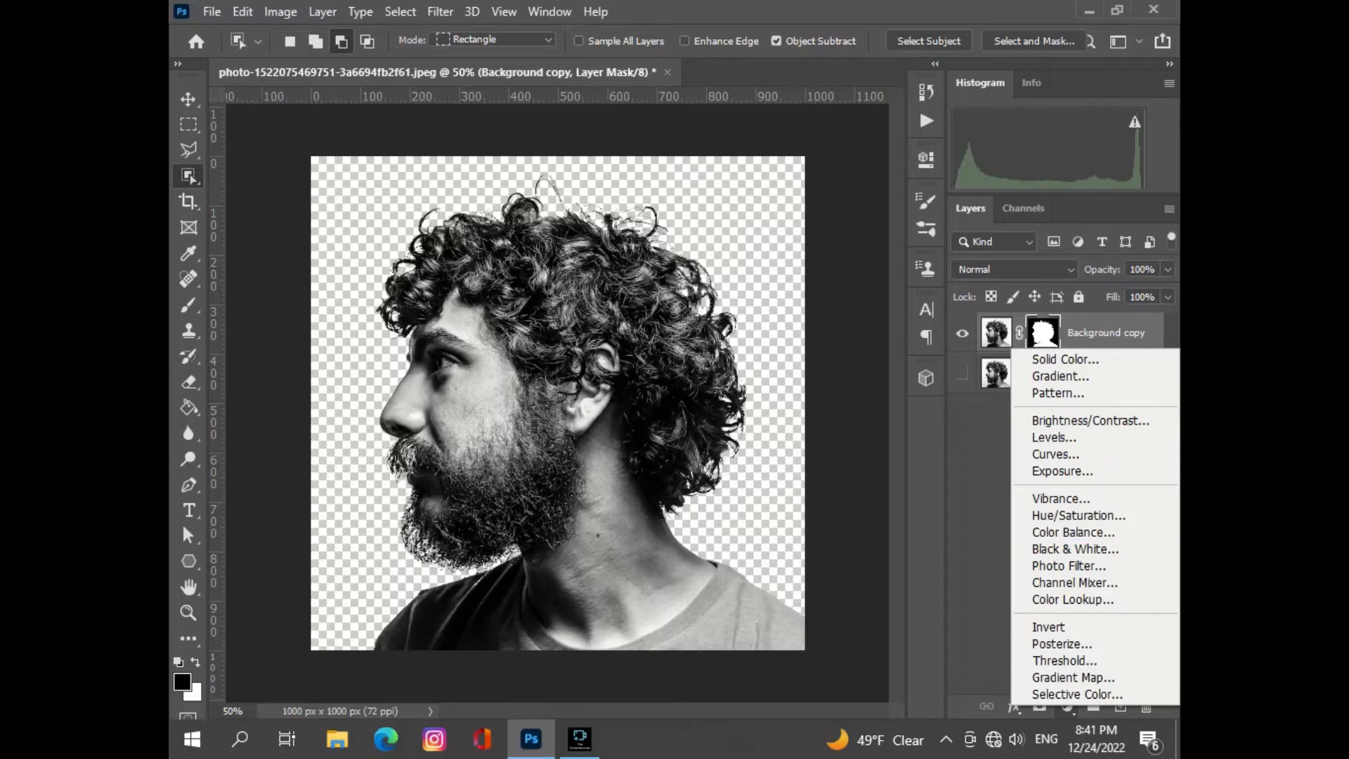
click(1065, 359)
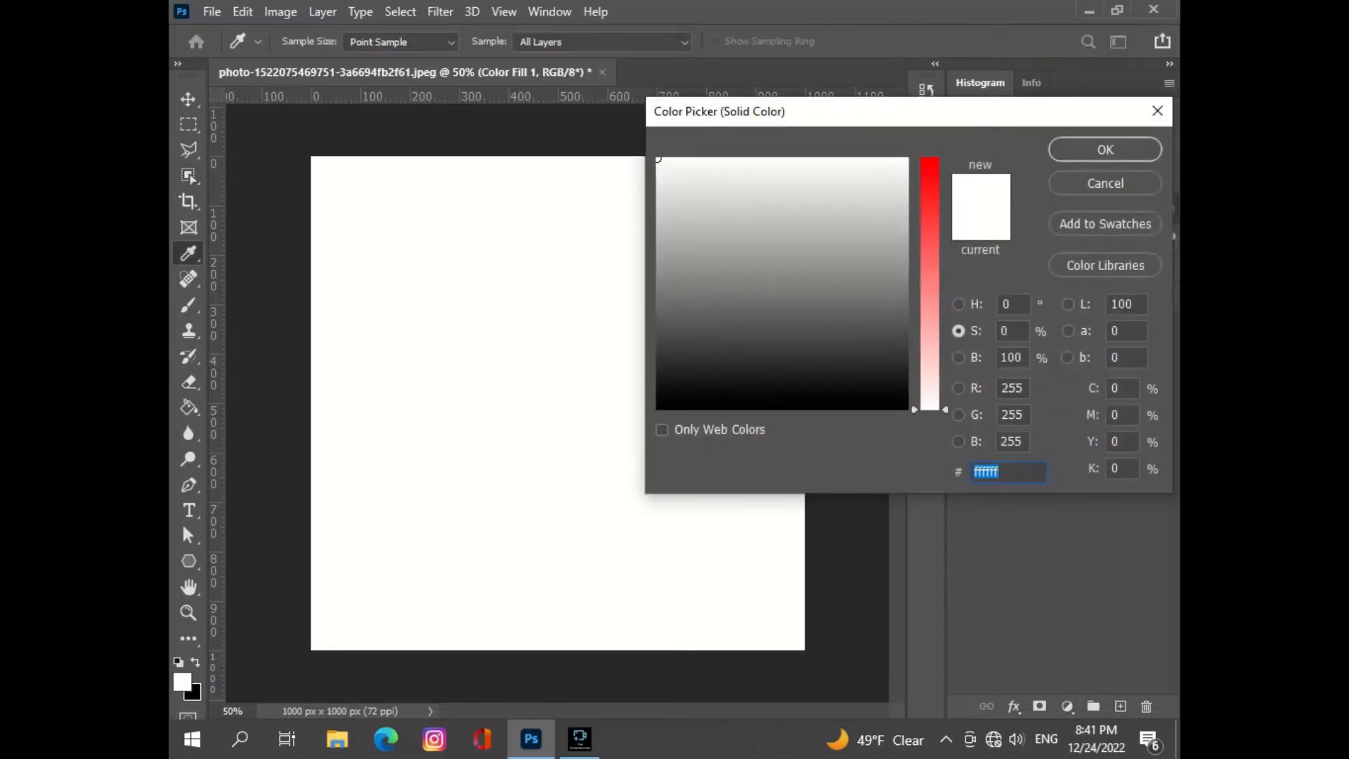
click(1105, 150)
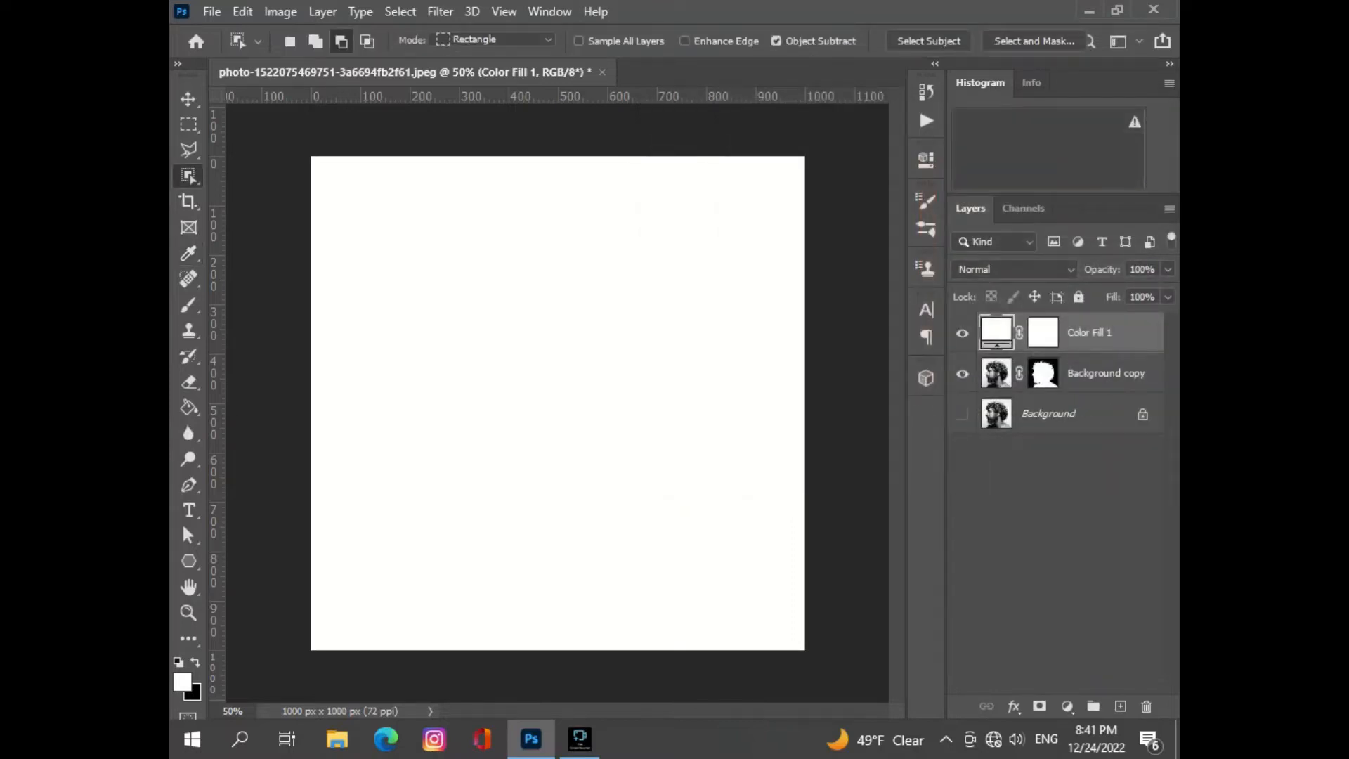
drag(1106, 374, 1106, 325)
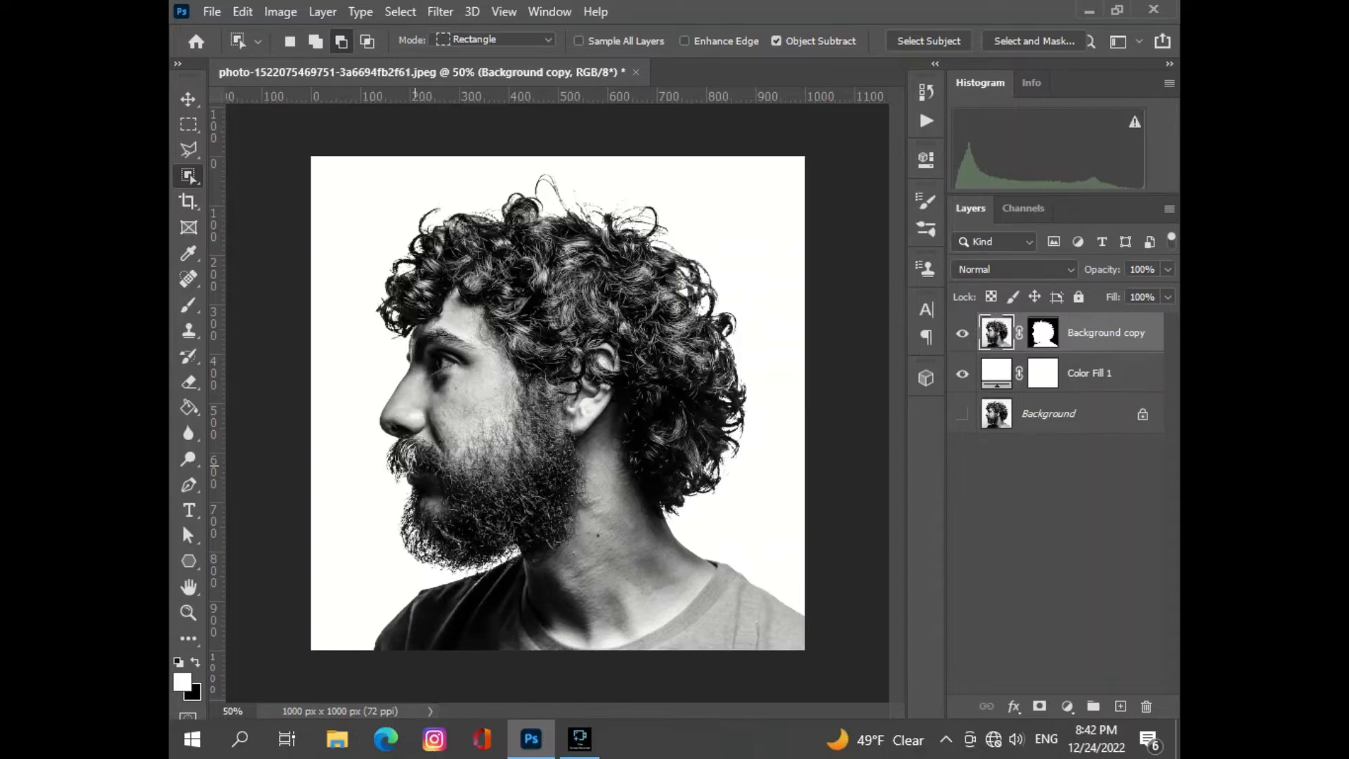
- Place the sunset railway photo from the desktop into the portrait document and restore the full-size window
click(1089, 11)
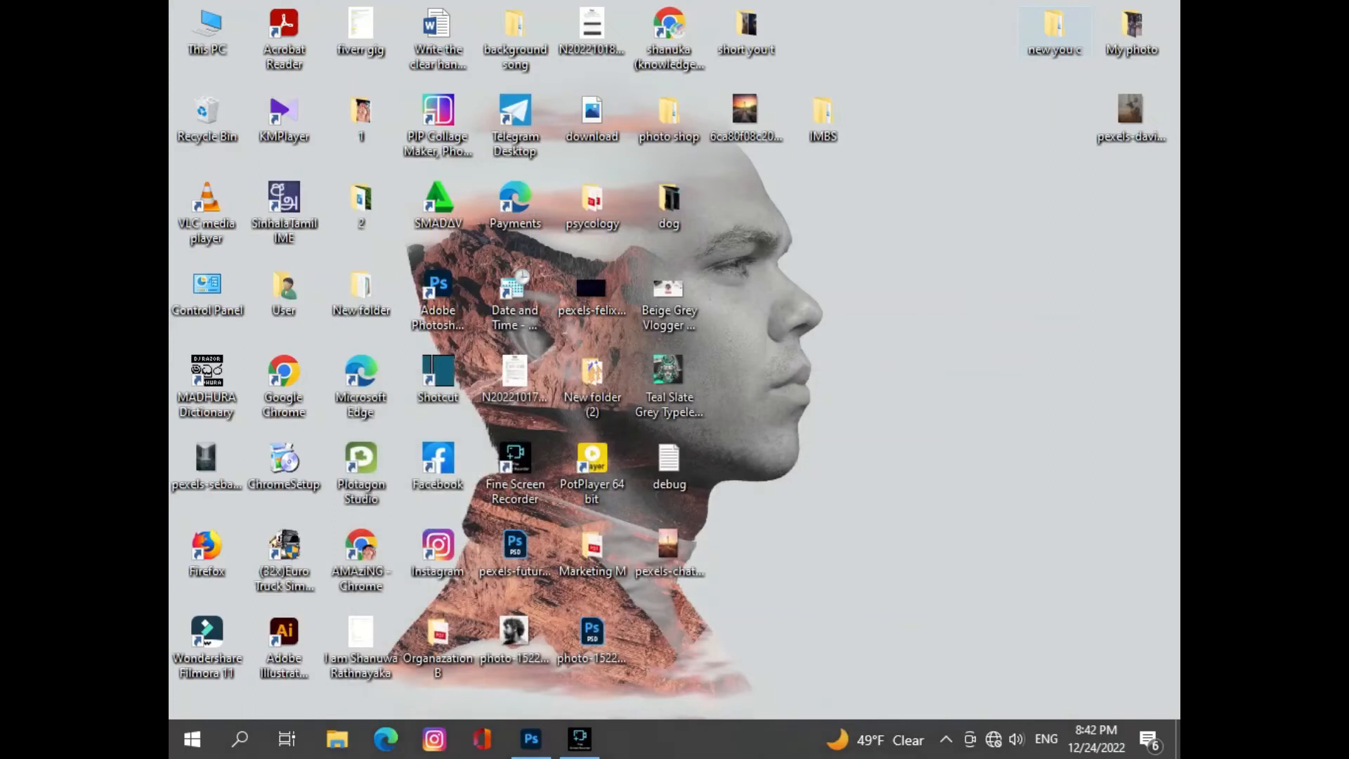
click(531, 738)
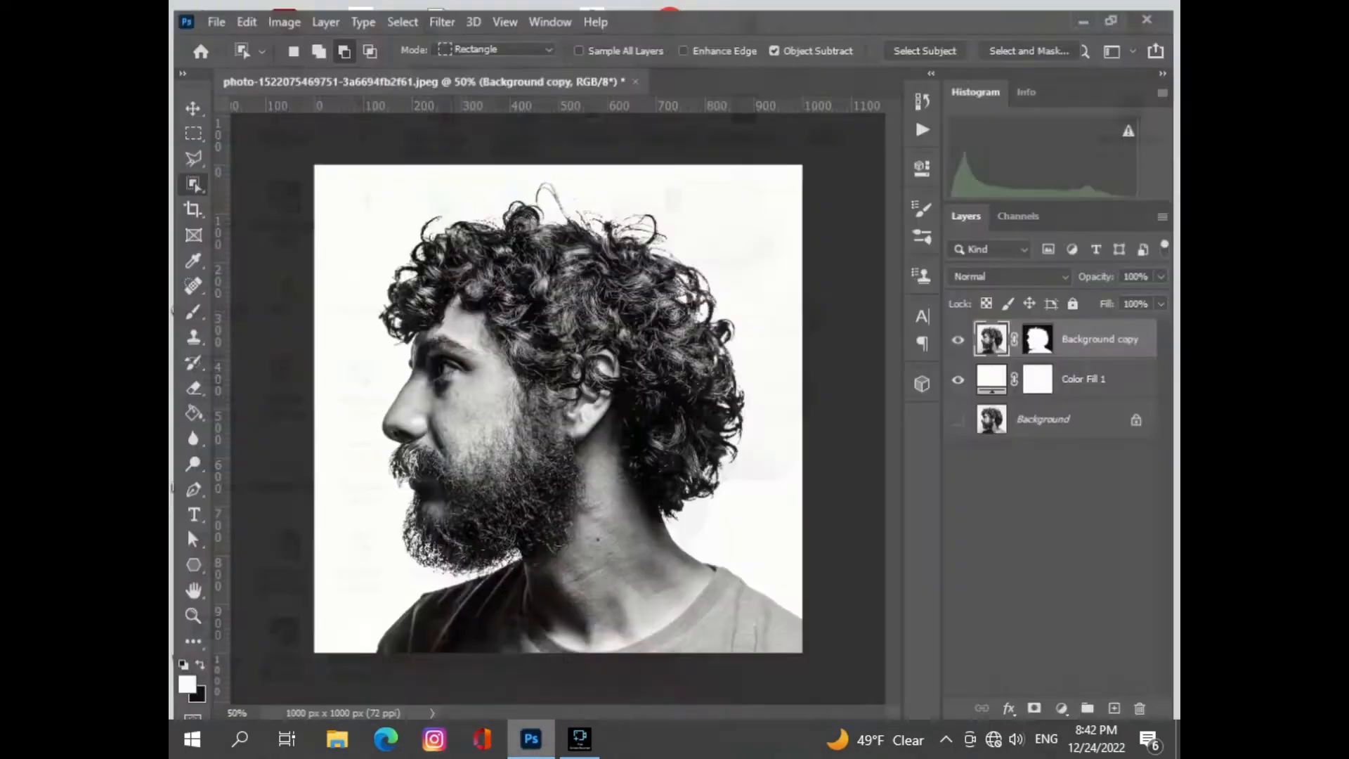
click(1117, 10)
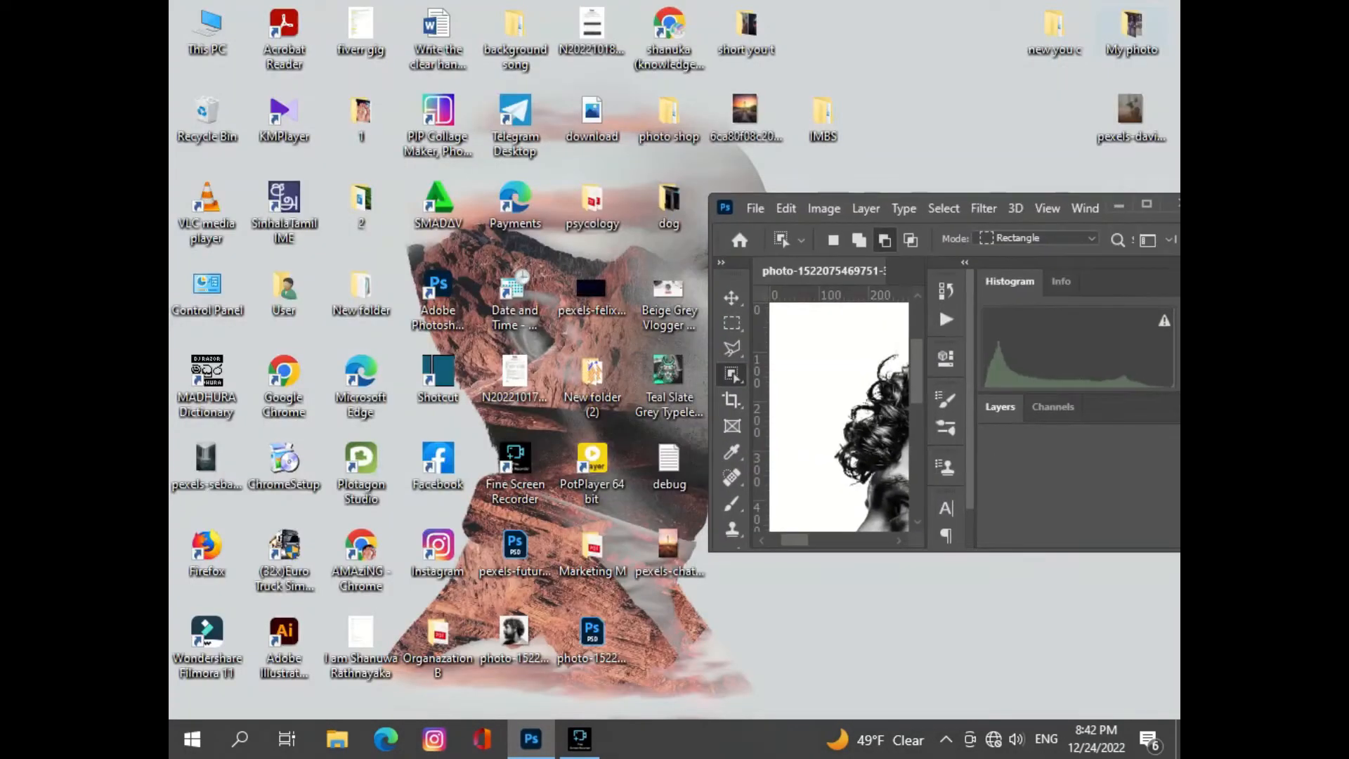
drag(744, 113, 832, 377)
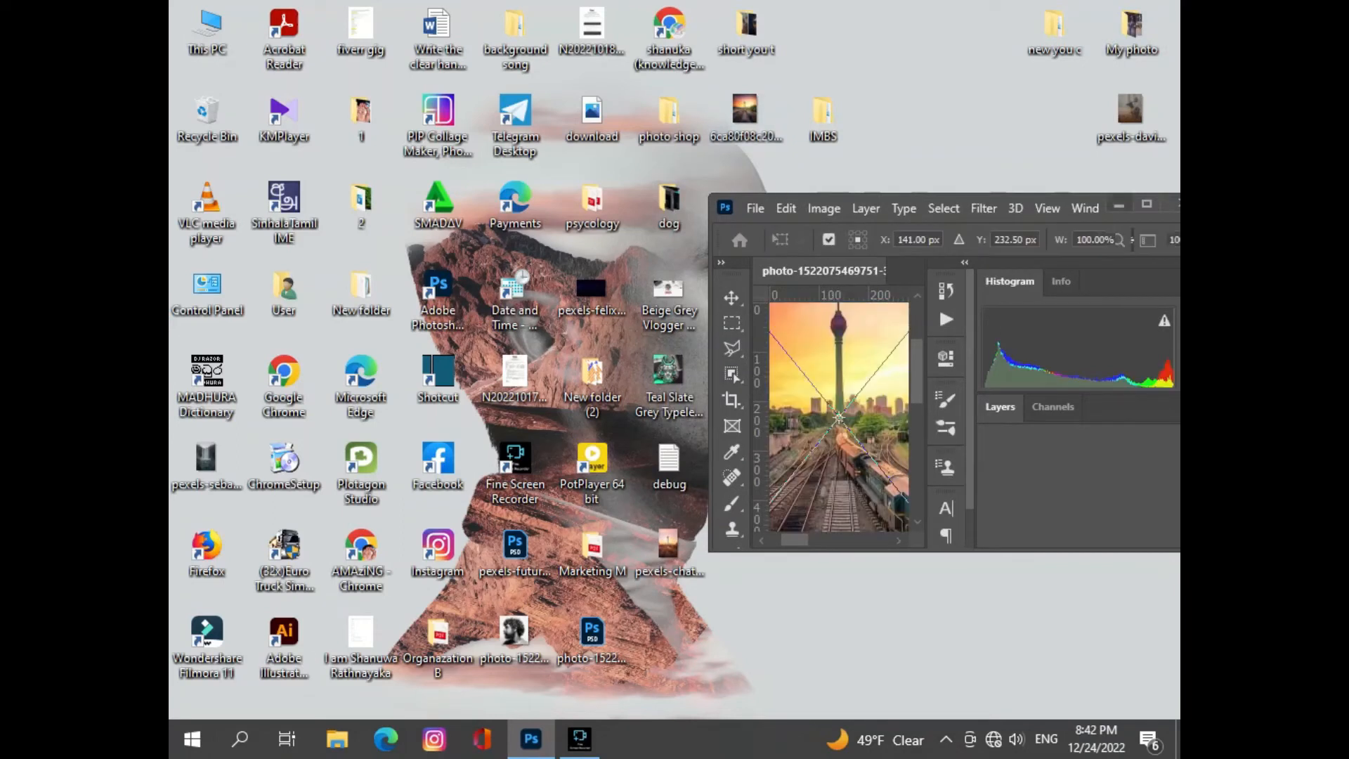
click(1147, 204)
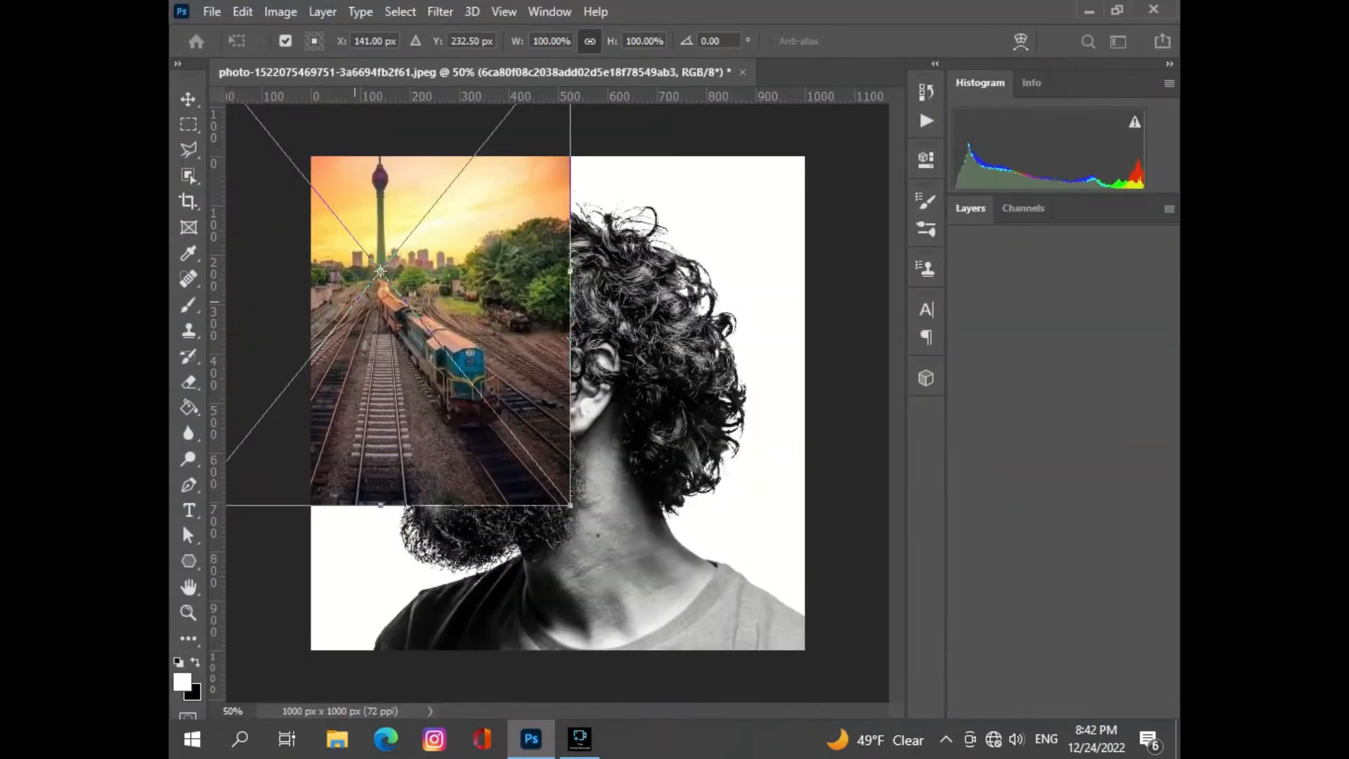
- Move the placed railway photo over the portrait to about X 525 px, Y 527 px and lower its opacity to 68%
drag(384, 294, 574, 439)
drag(564, 495, 565, 495)
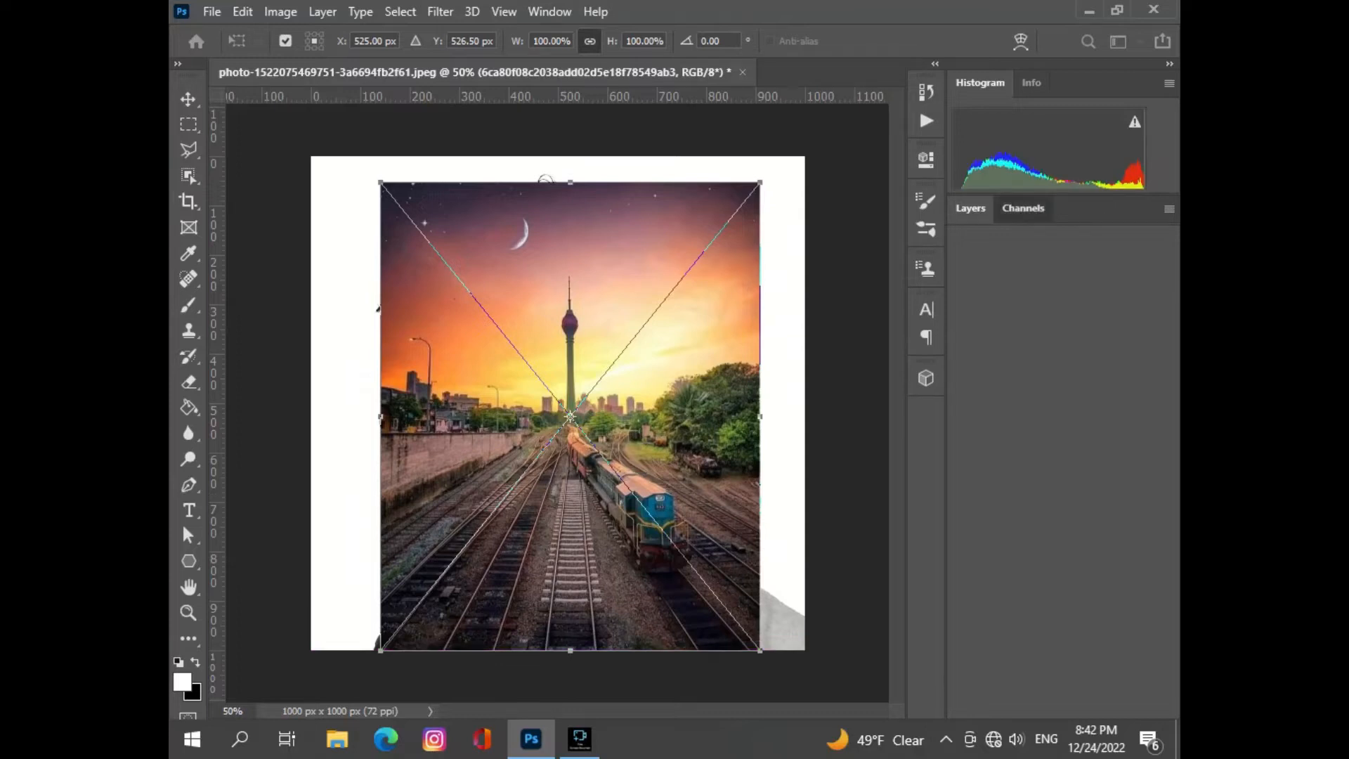
click(1023, 208)
click(971, 208)
click(1168, 269)
drag(1165, 292, 1137, 293)
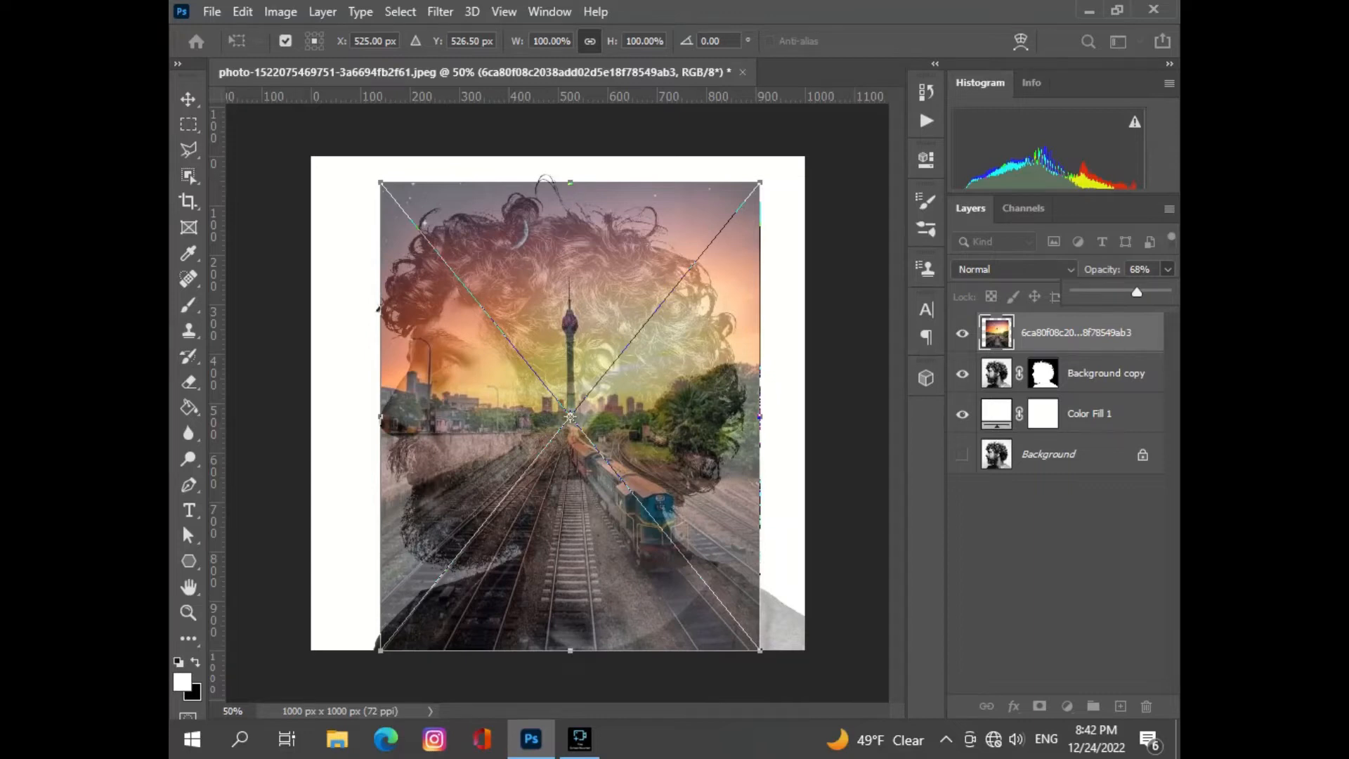
- Scale the railway photo to about 109% width and 104% height and position it at about X 521 px, Y 611 px
drag(760, 182, 790, 156)
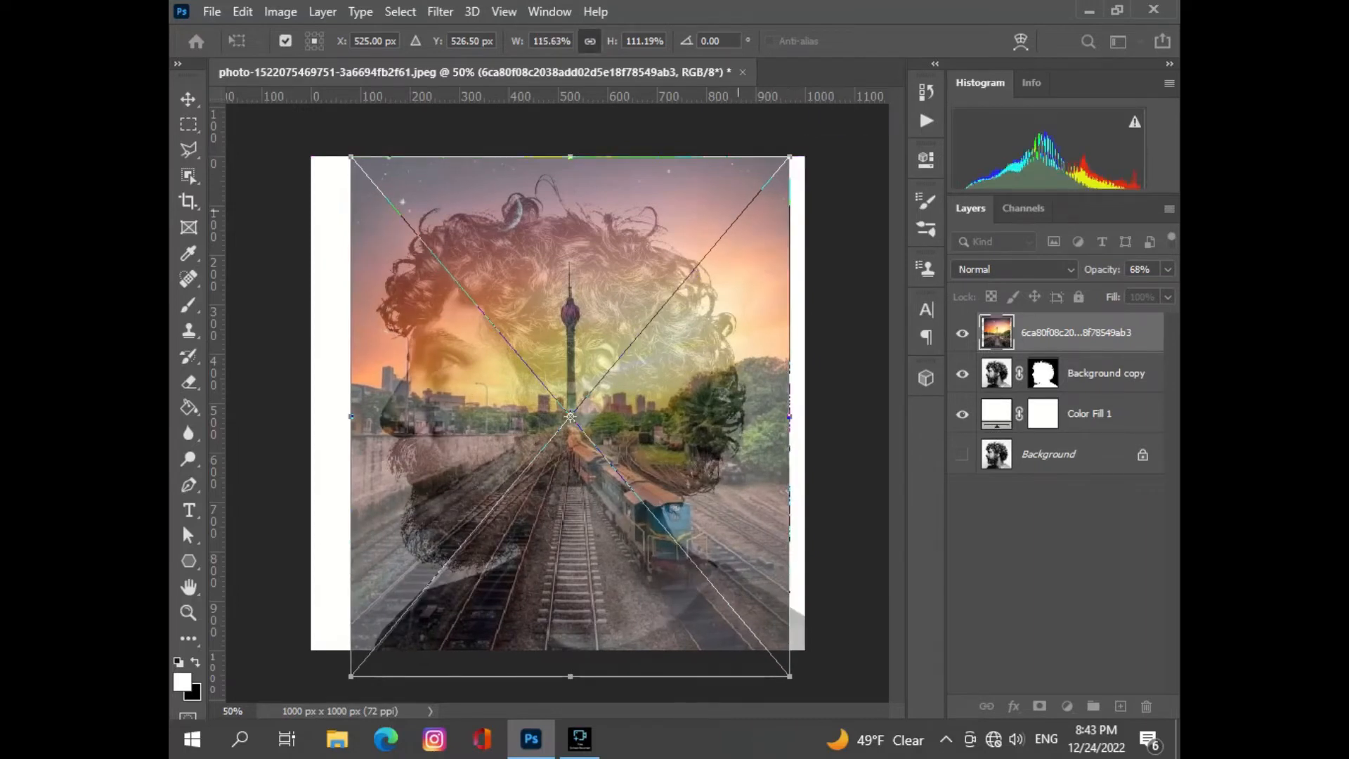
drag(621, 383, 607, 431)
mouse_move(619, 384)
mouse_down()
mouse_move(636, 382)
mouse_move(621, 386)
mouse_up()
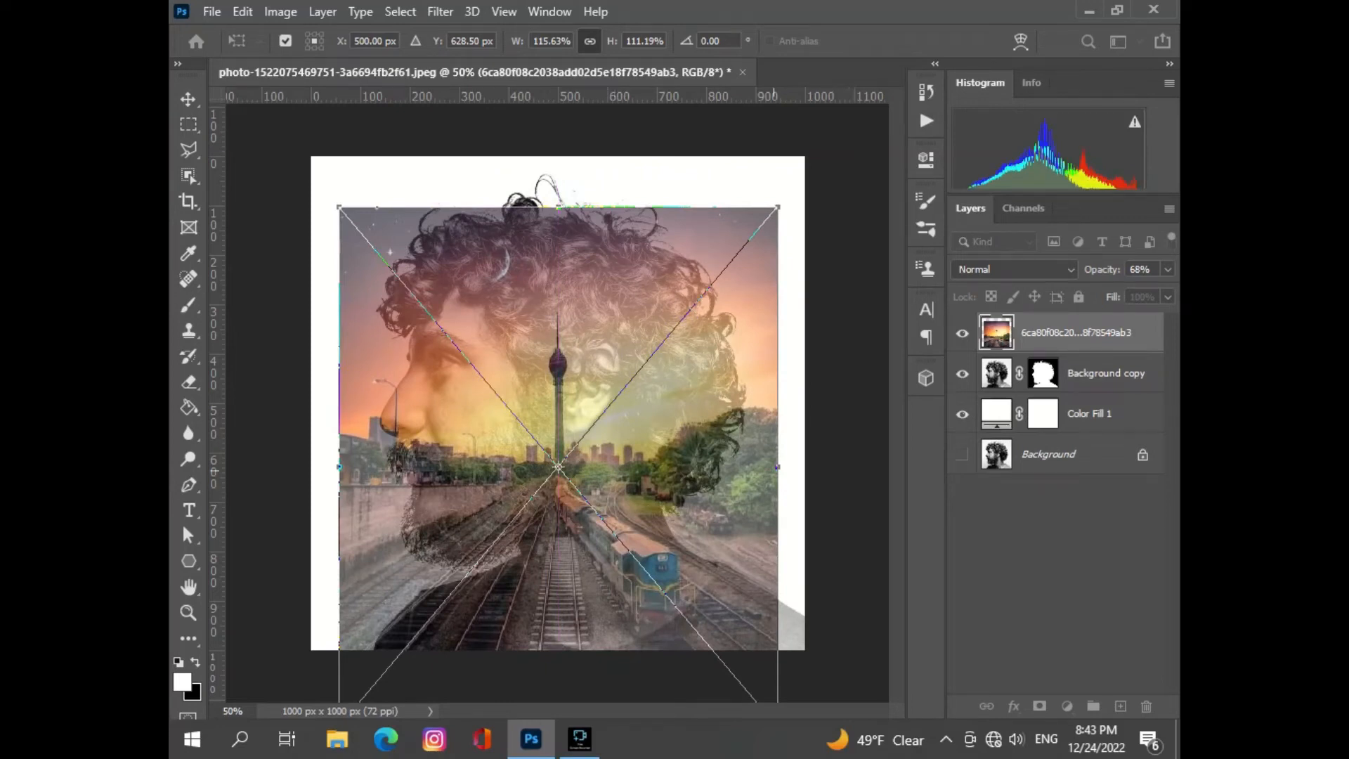
drag(777, 330, 752, 419)
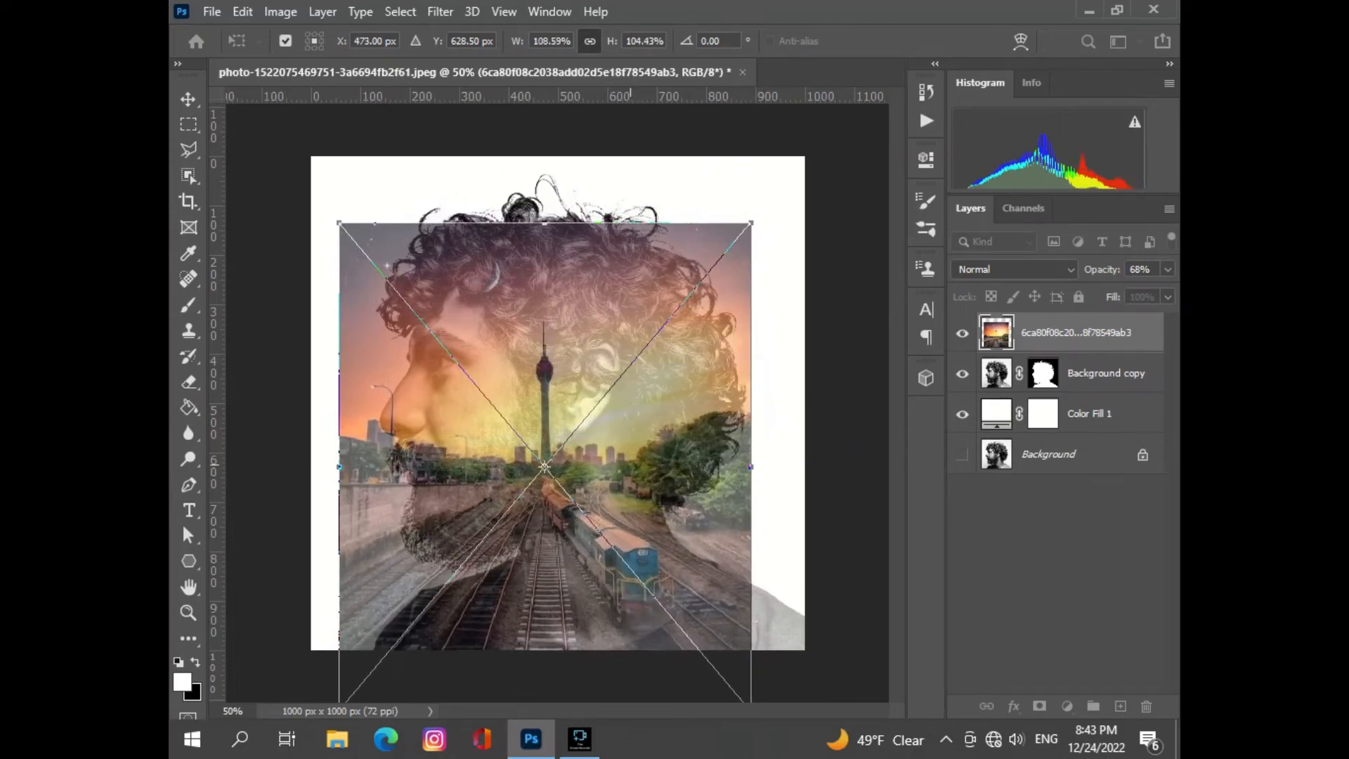
drag(603, 399, 626, 391)
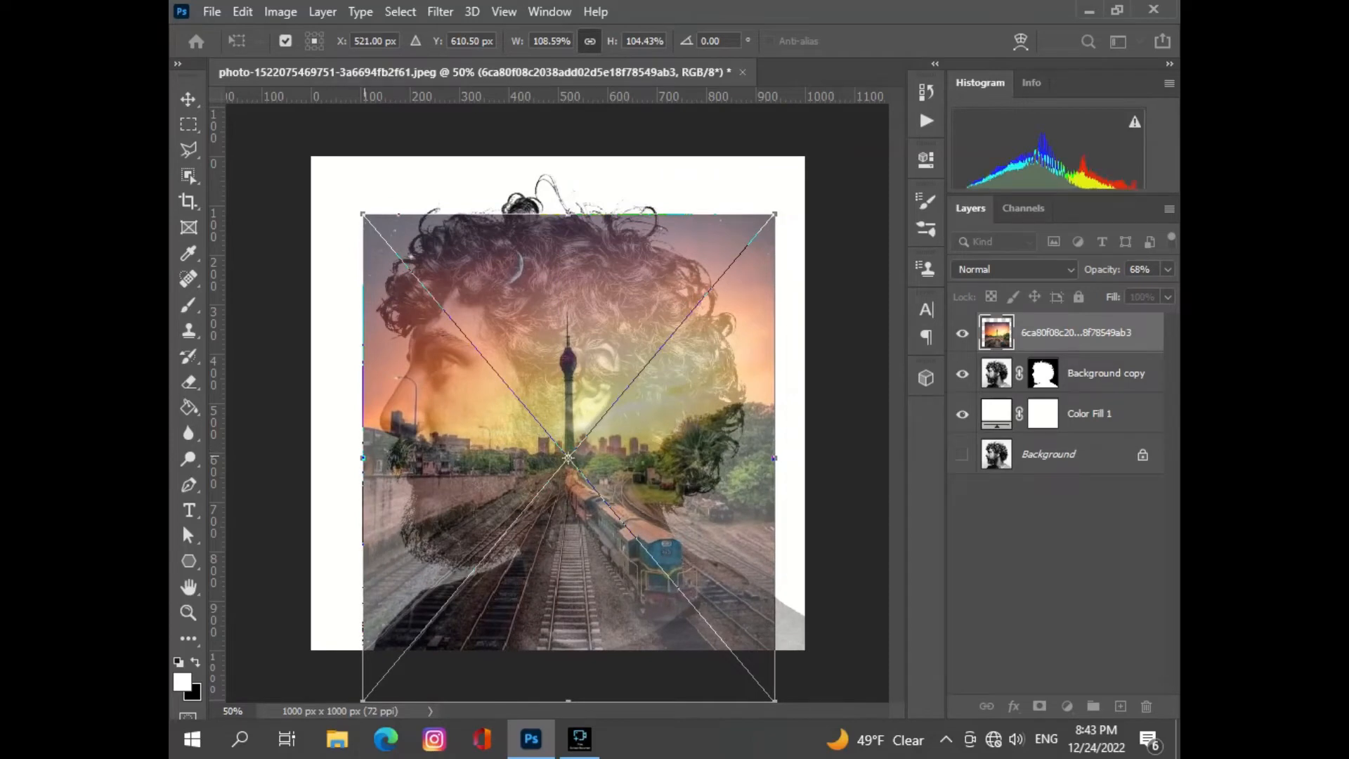
- Reshape the railway photo to about 106% width and 124% height, positioned over the head at about X 587 px, Y 649 px
drag(363, 458, 378, 458)
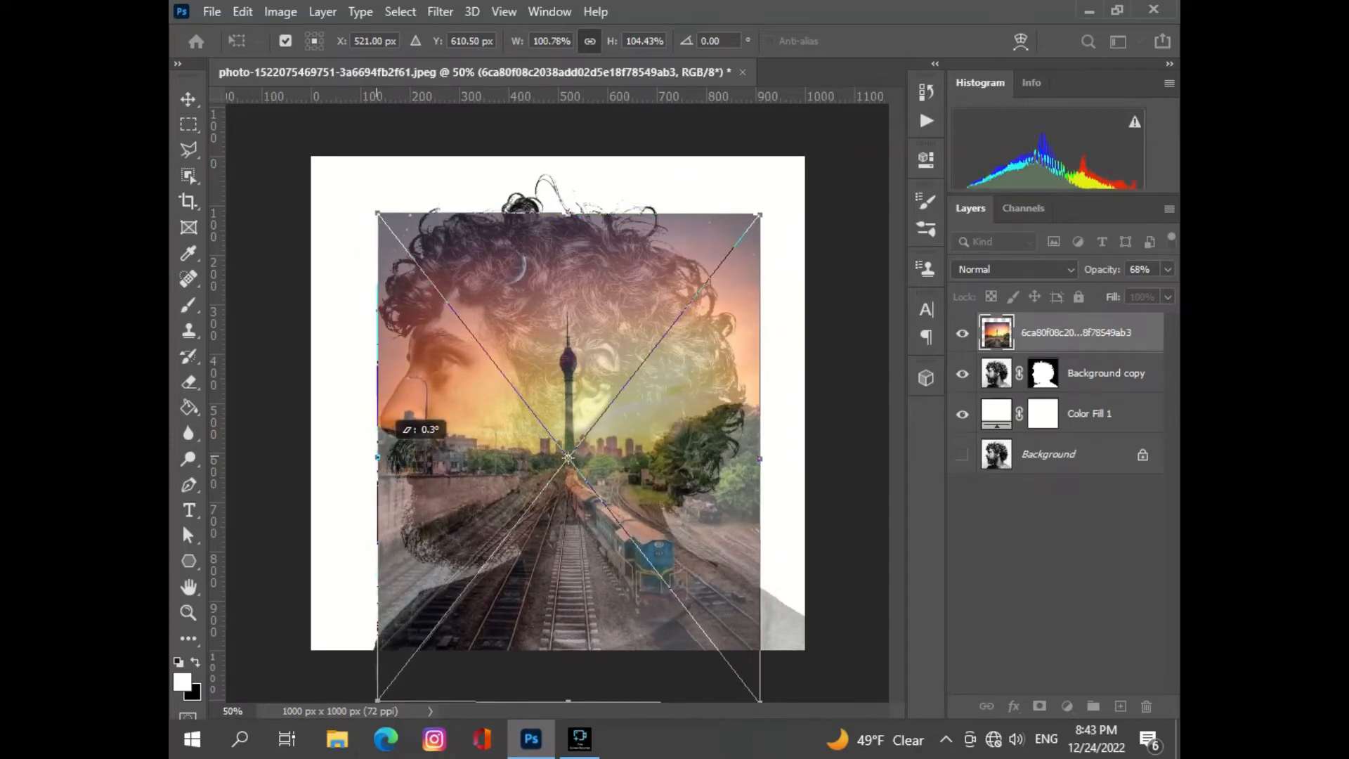
drag(661, 395, 680, 419)
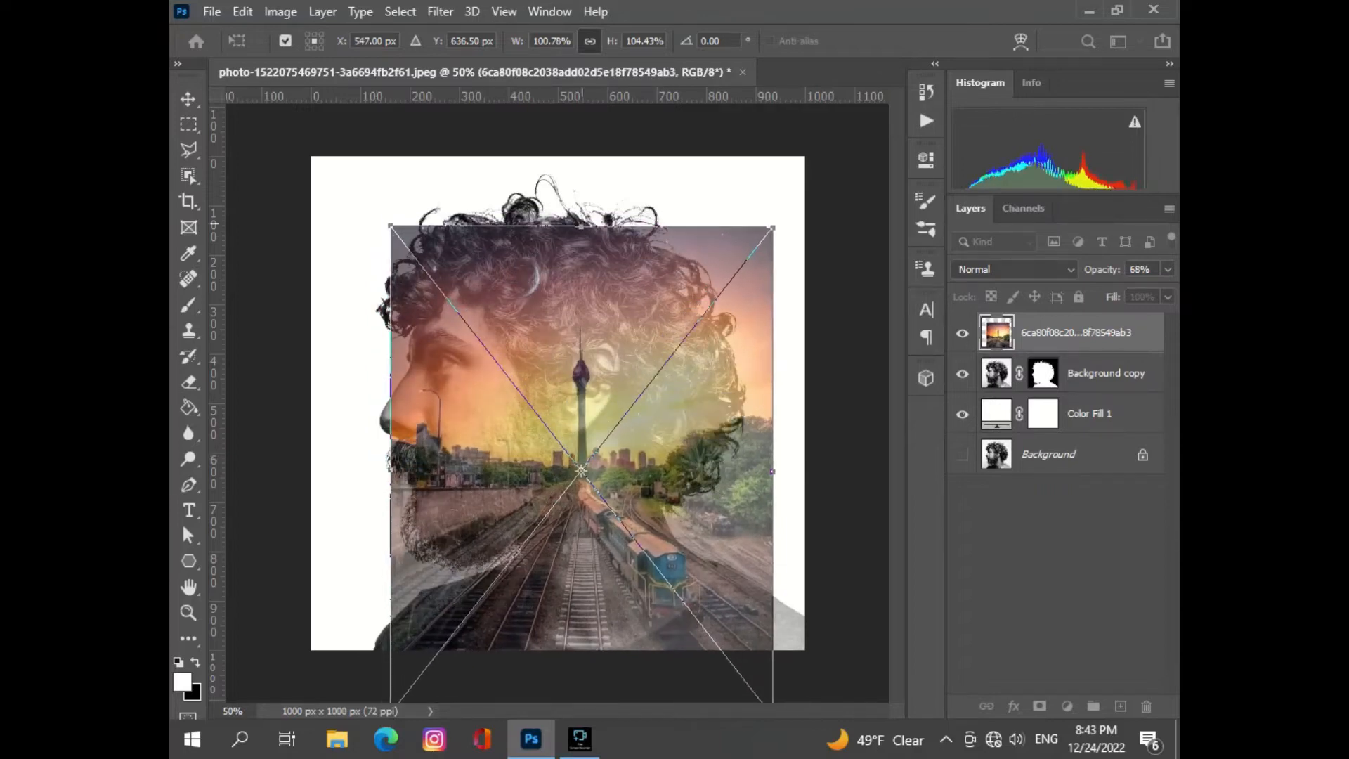
drag(581, 225, 583, 205)
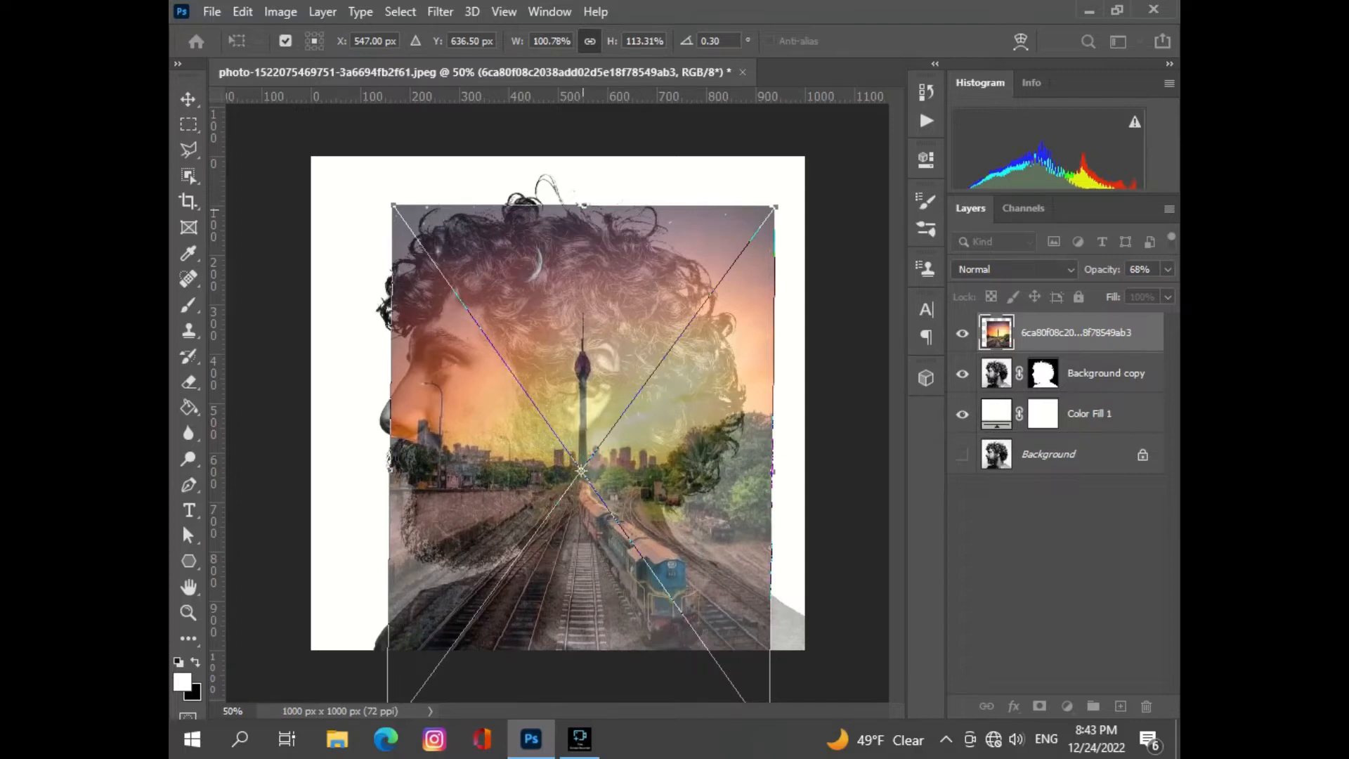
drag(583, 205, 584, 156)
drag(710, 363, 721, 393)
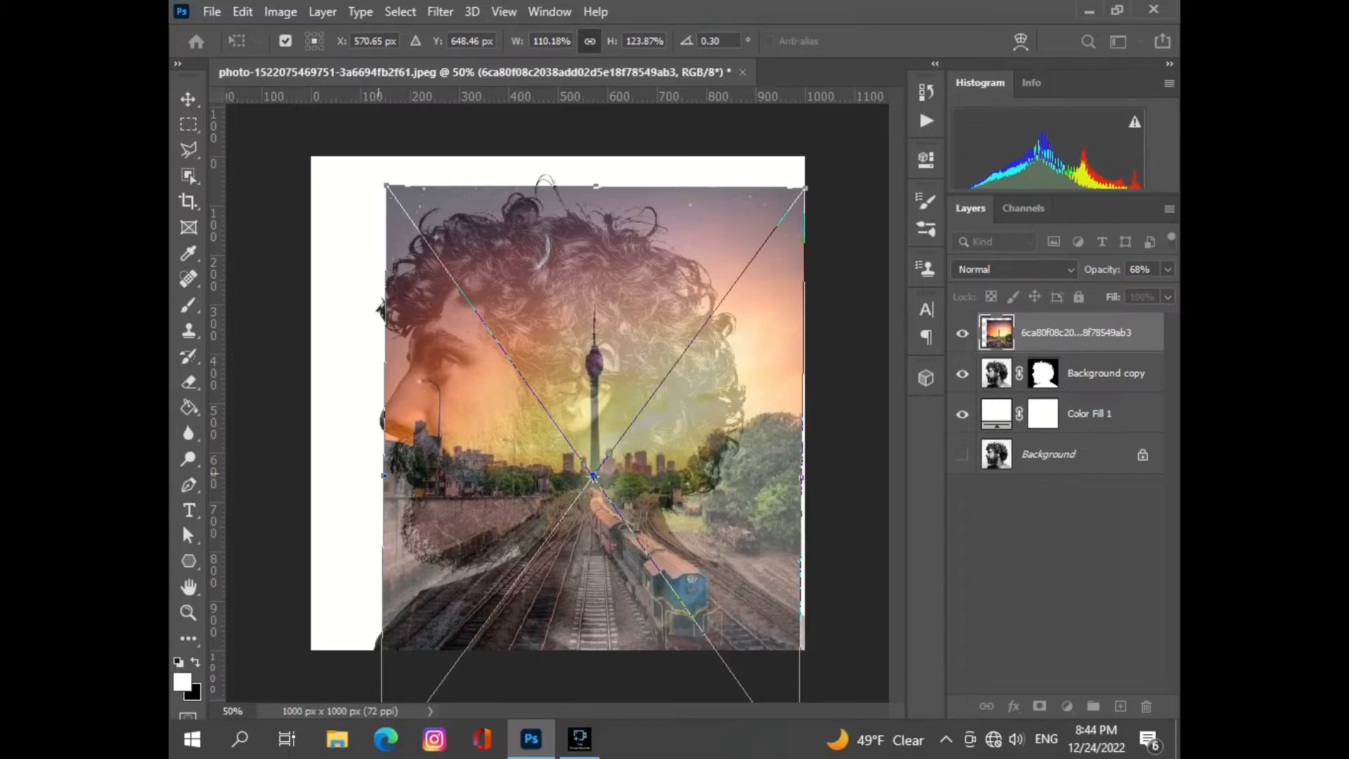
drag(384, 421, 402, 421)
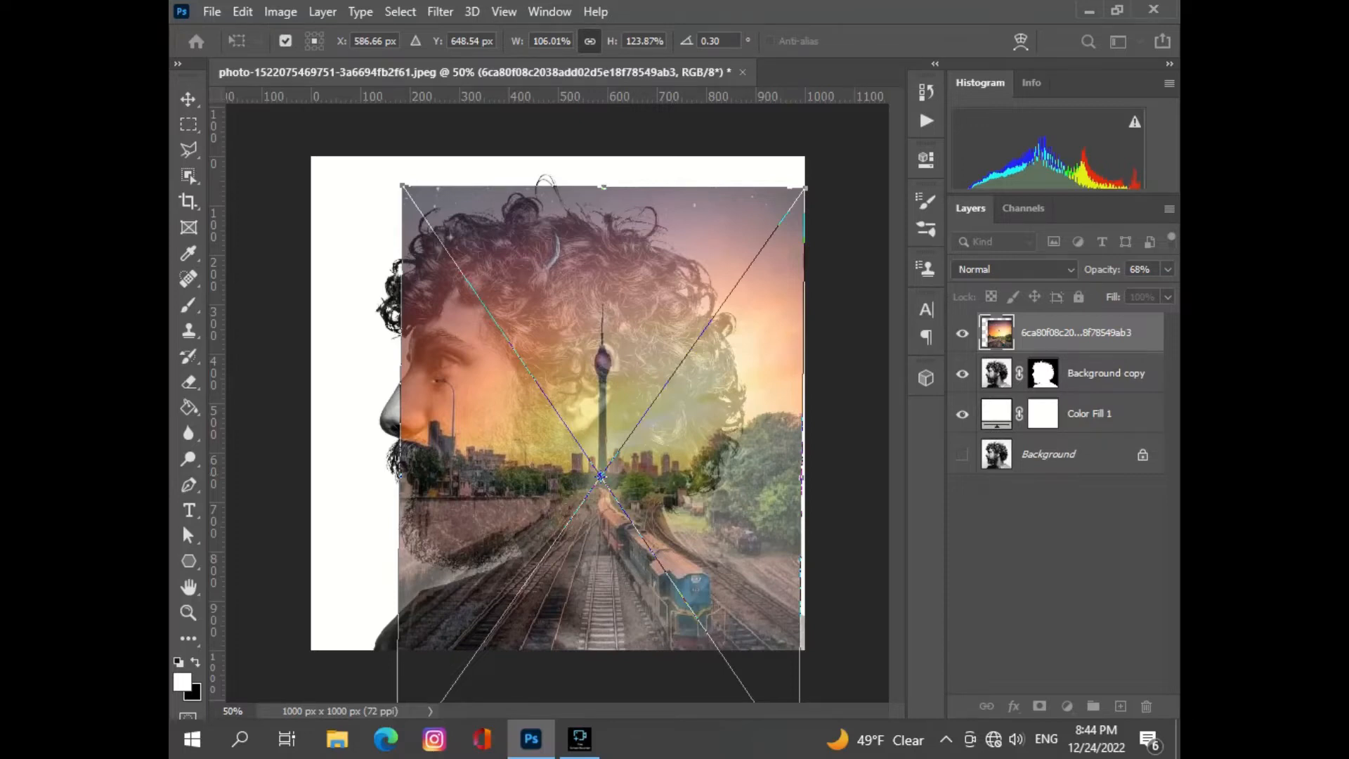
- Restore the railway photo's opacity to 100% and commit its transformation
click(1168, 269)
drag(1138, 291, 1165, 291)
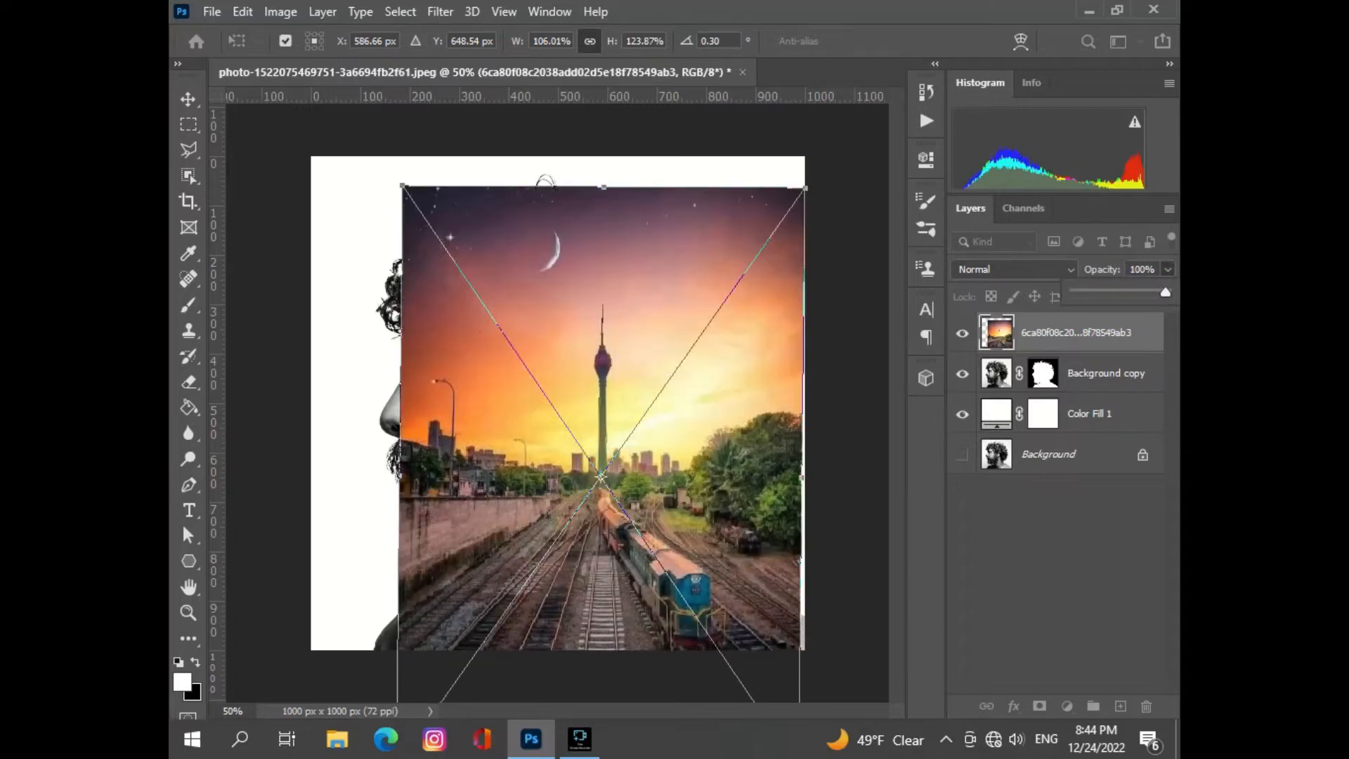
key(Return)
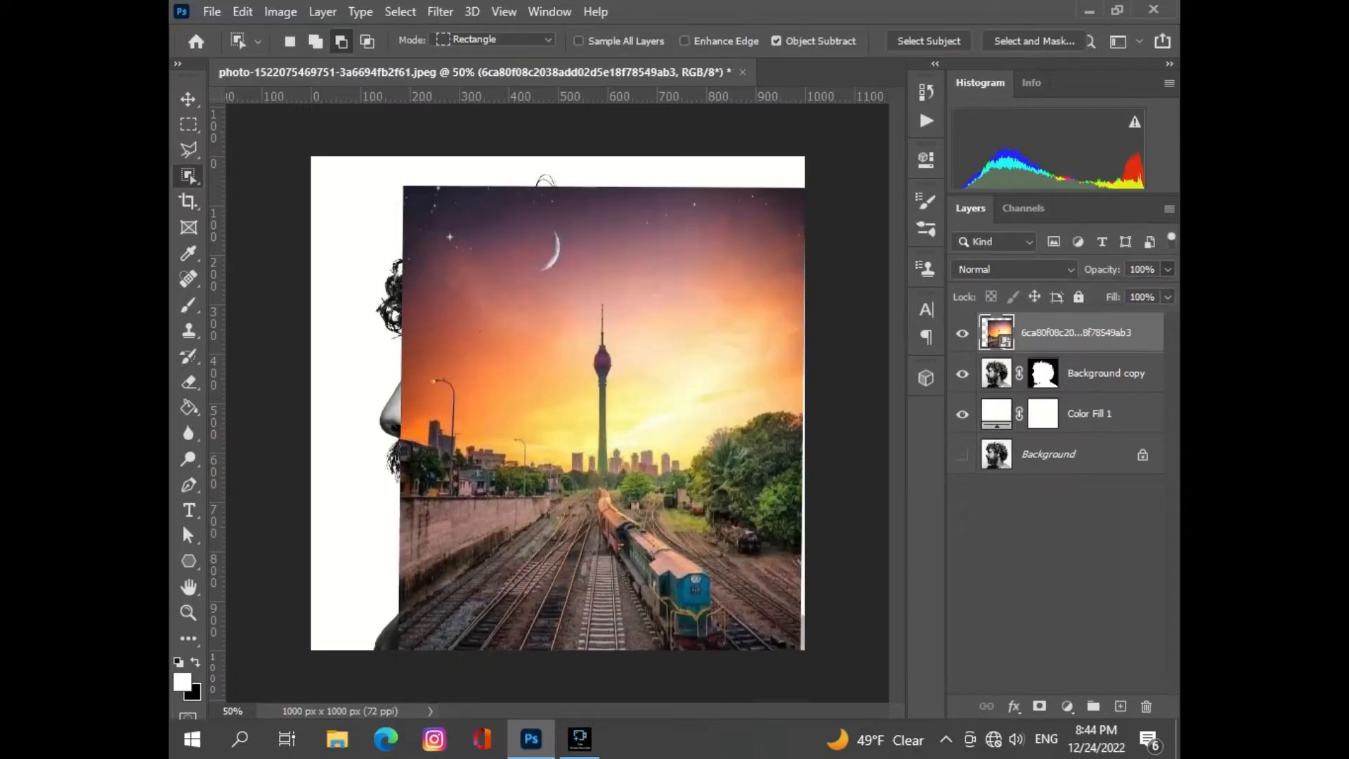
- Clip the railway photo to the man's cutout layer and add a white layer mask to the photo
right_click(1146, 333)
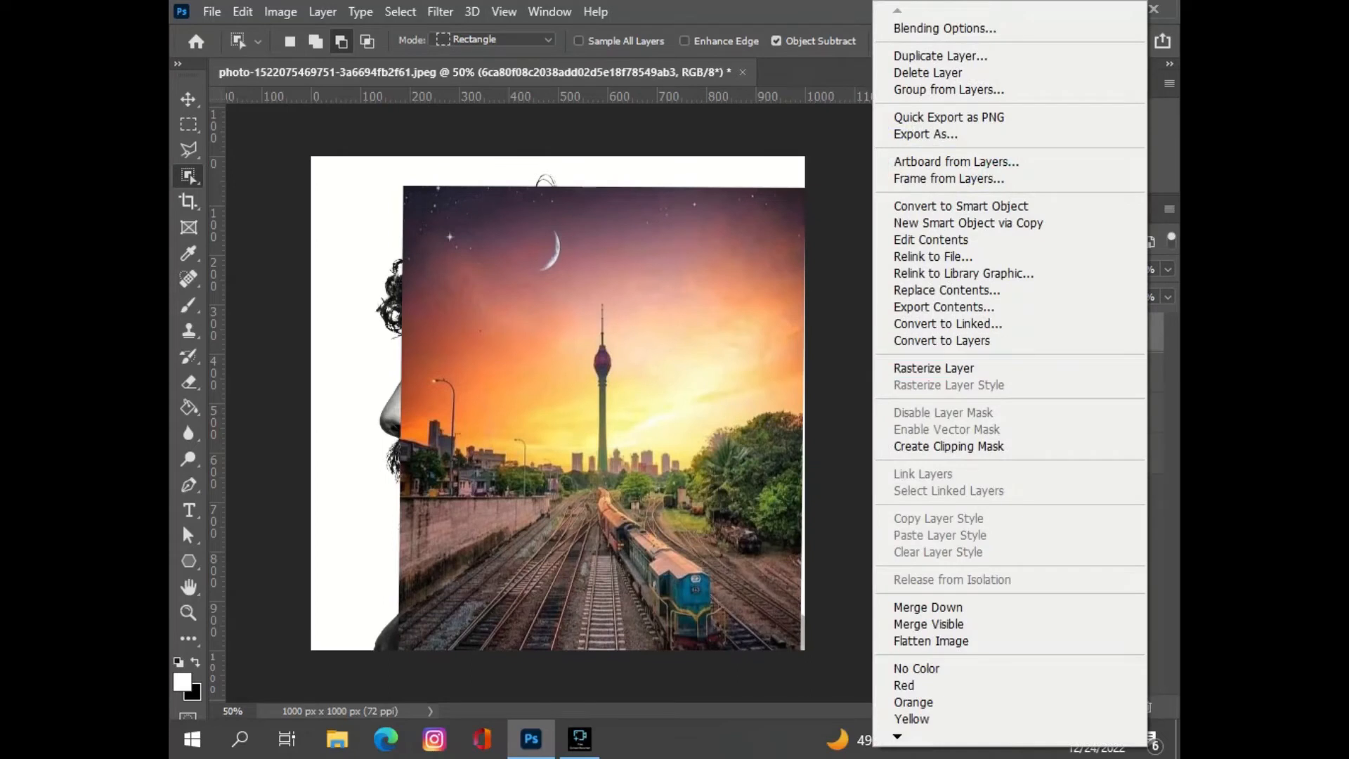
click(949, 446)
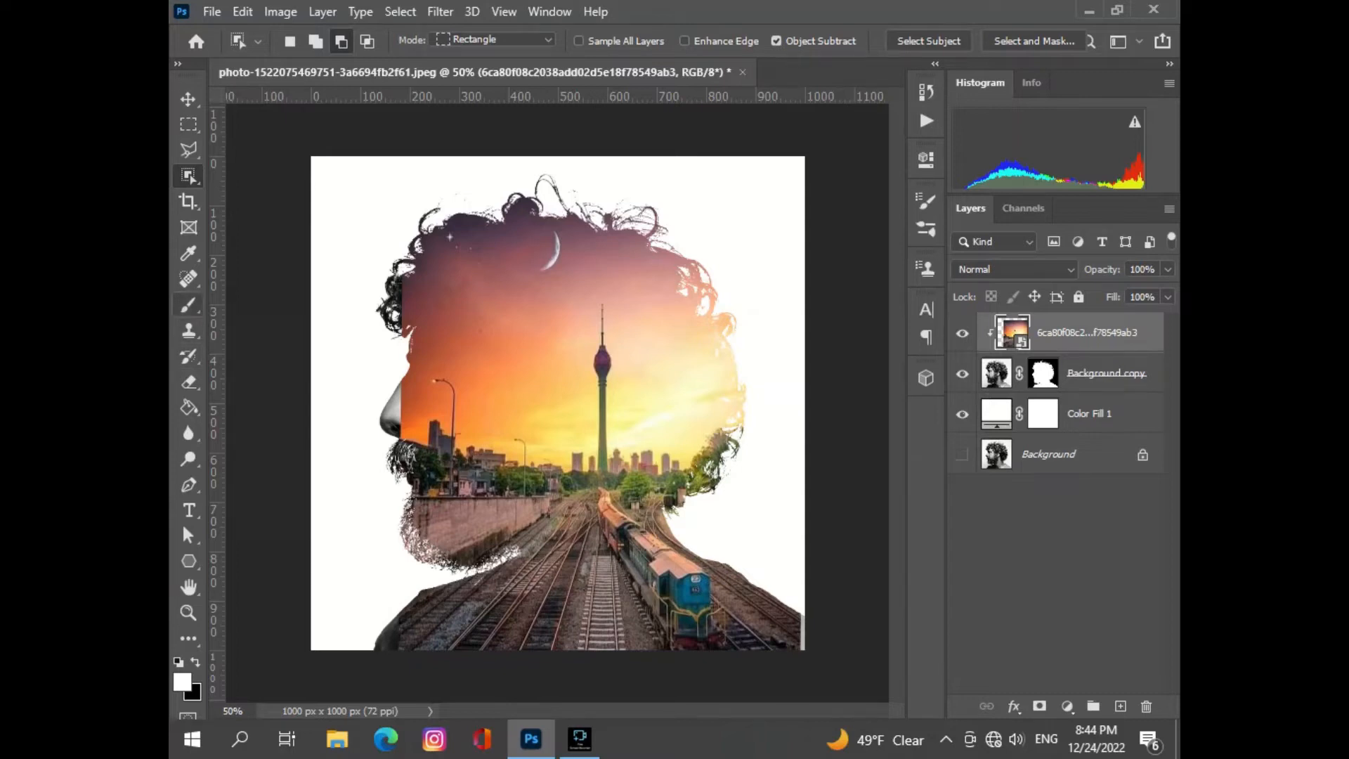
click(188, 304)
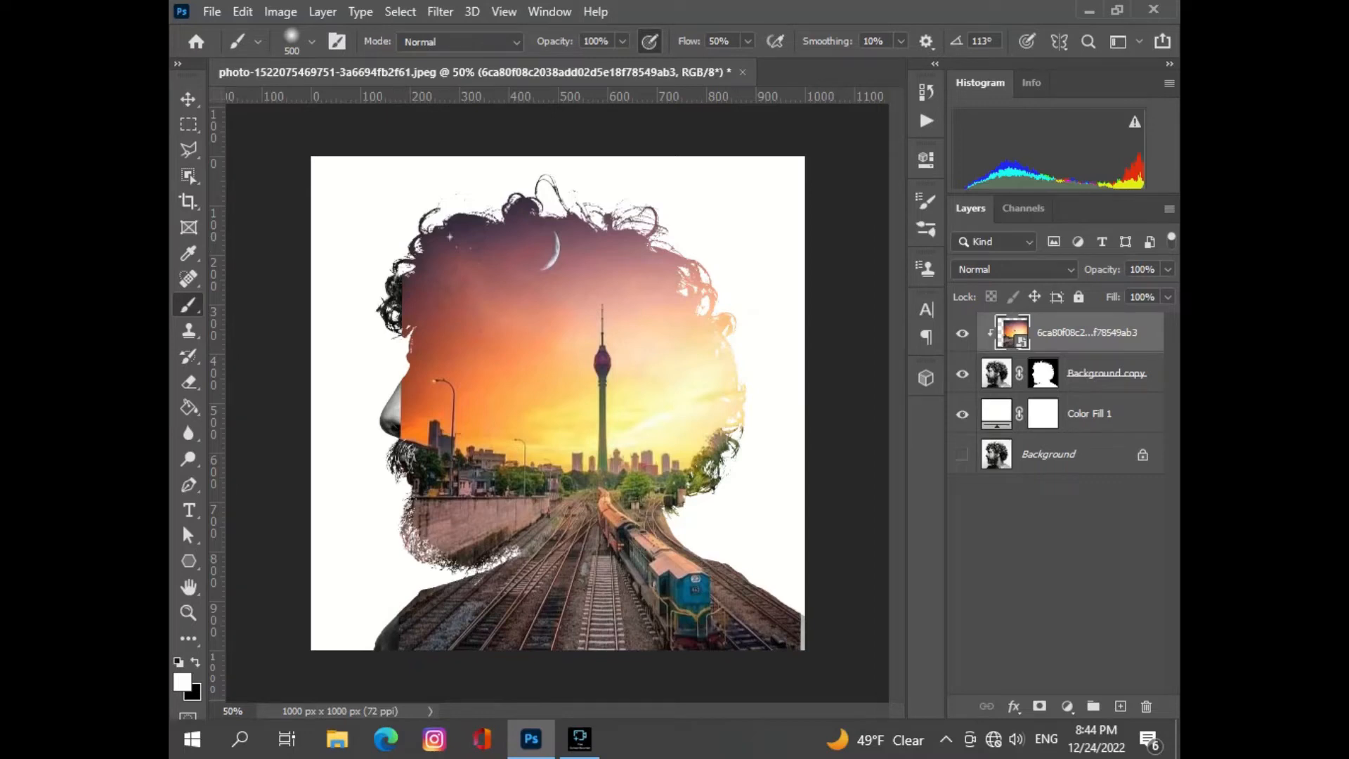
key(v)
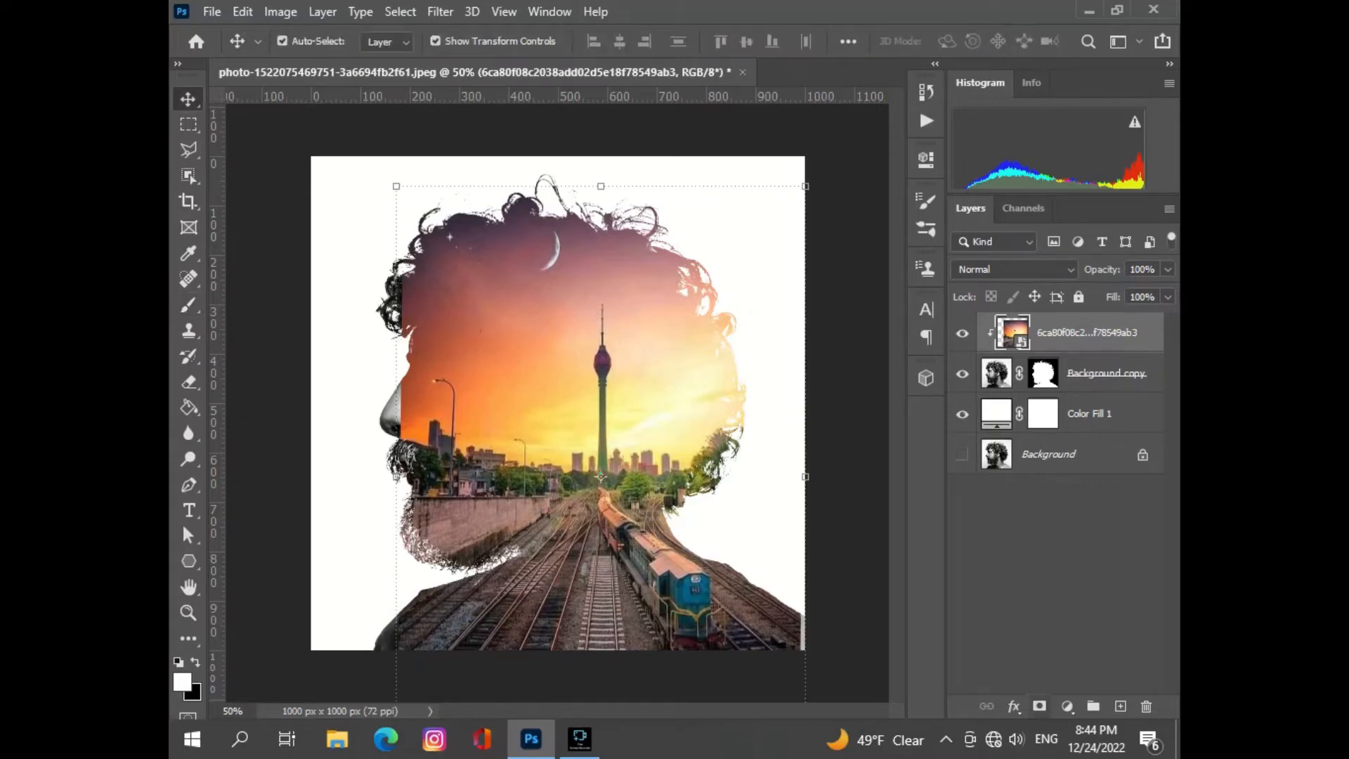
click(1040, 705)
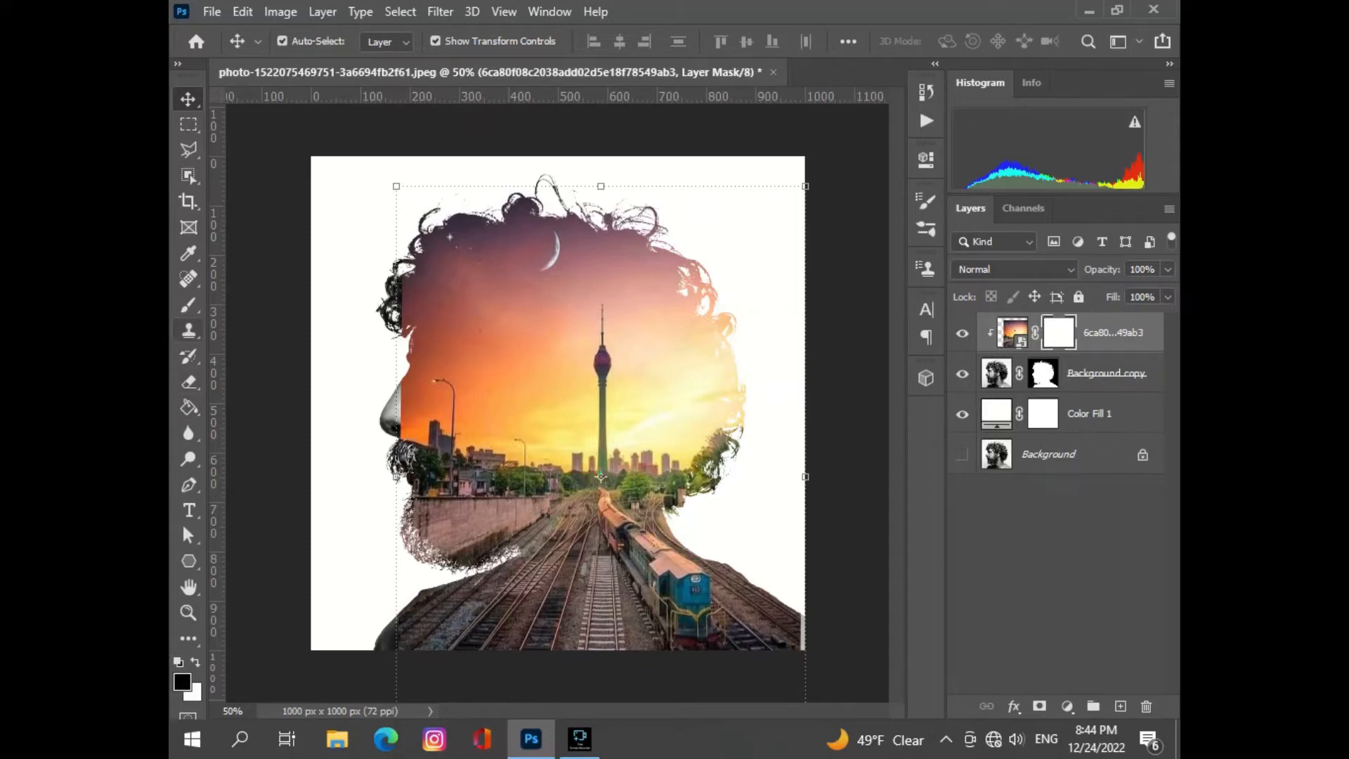
- Paint black on the railway photo's mask with a soft 500 px brush at 50% flow to reveal the man's face, beard and front hair
click(189, 304)
click(270, 304)
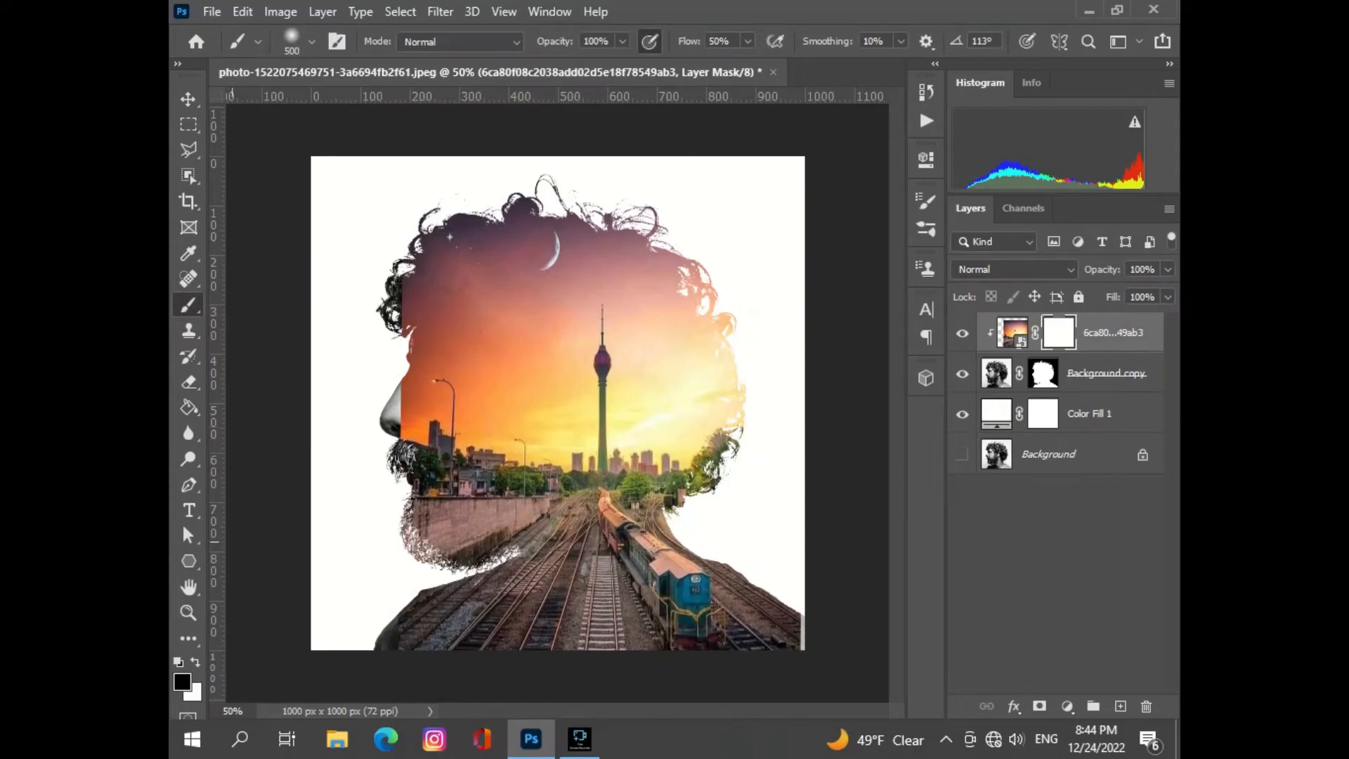
click(359, 433)
mouse_move(357, 434)
mouse_down()
mouse_move(380, 414)
mouse_move(395, 422)
mouse_move(411, 534)
mouse_move(375, 412)
mouse_up()
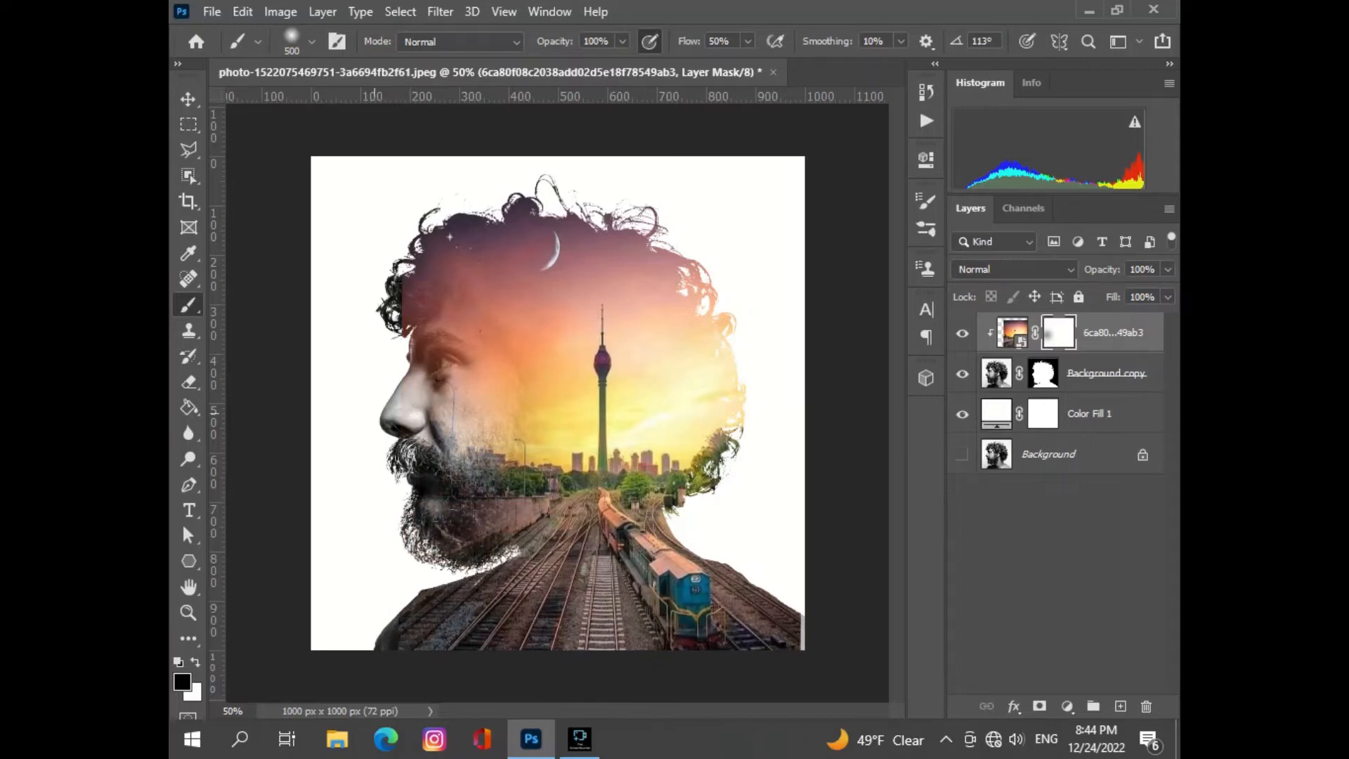
drag(350, 363, 346, 314)
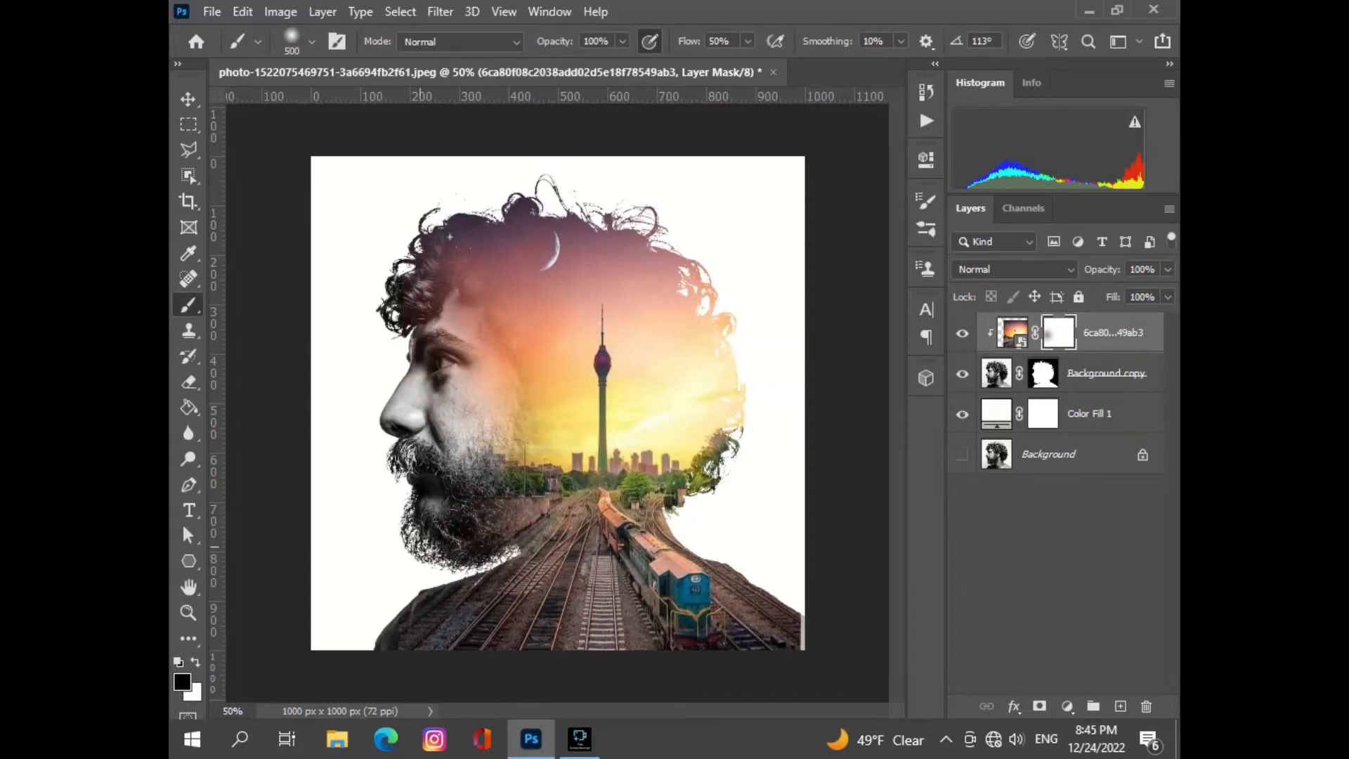
mouse_move(355, 317)
mouse_down()
mouse_move(377, 312)
mouse_move(400, 360)
mouse_up()
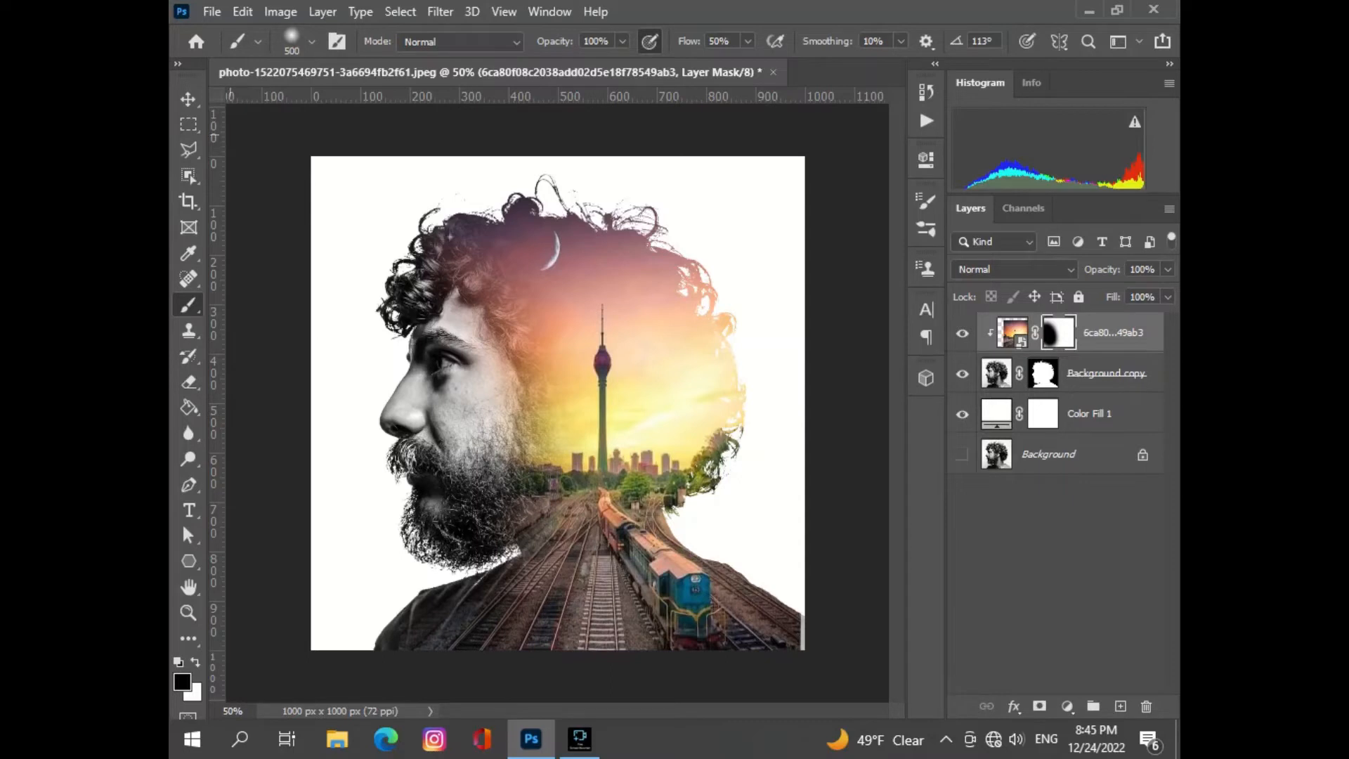
click(189, 99)
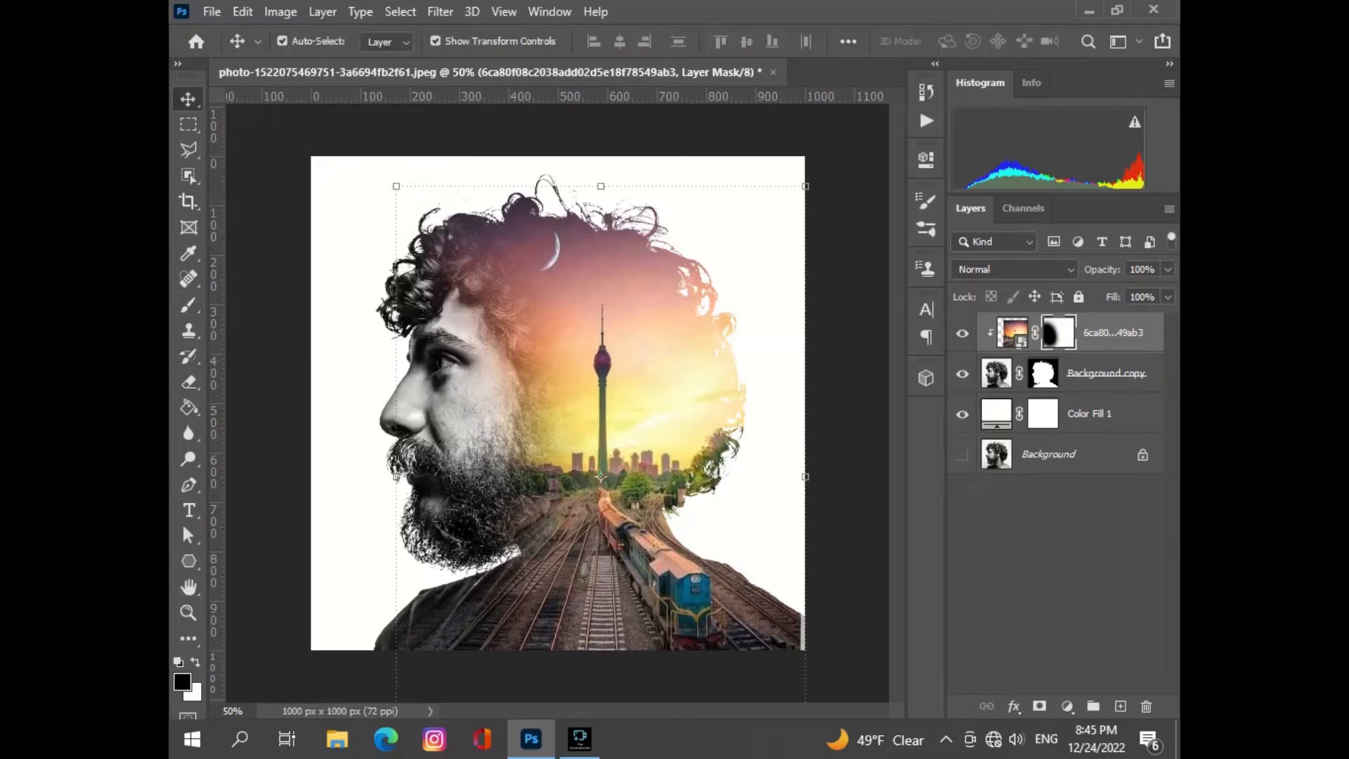
- Try the man's cutout layer at 93% opacity and restore it to 100%
click(1106, 373)
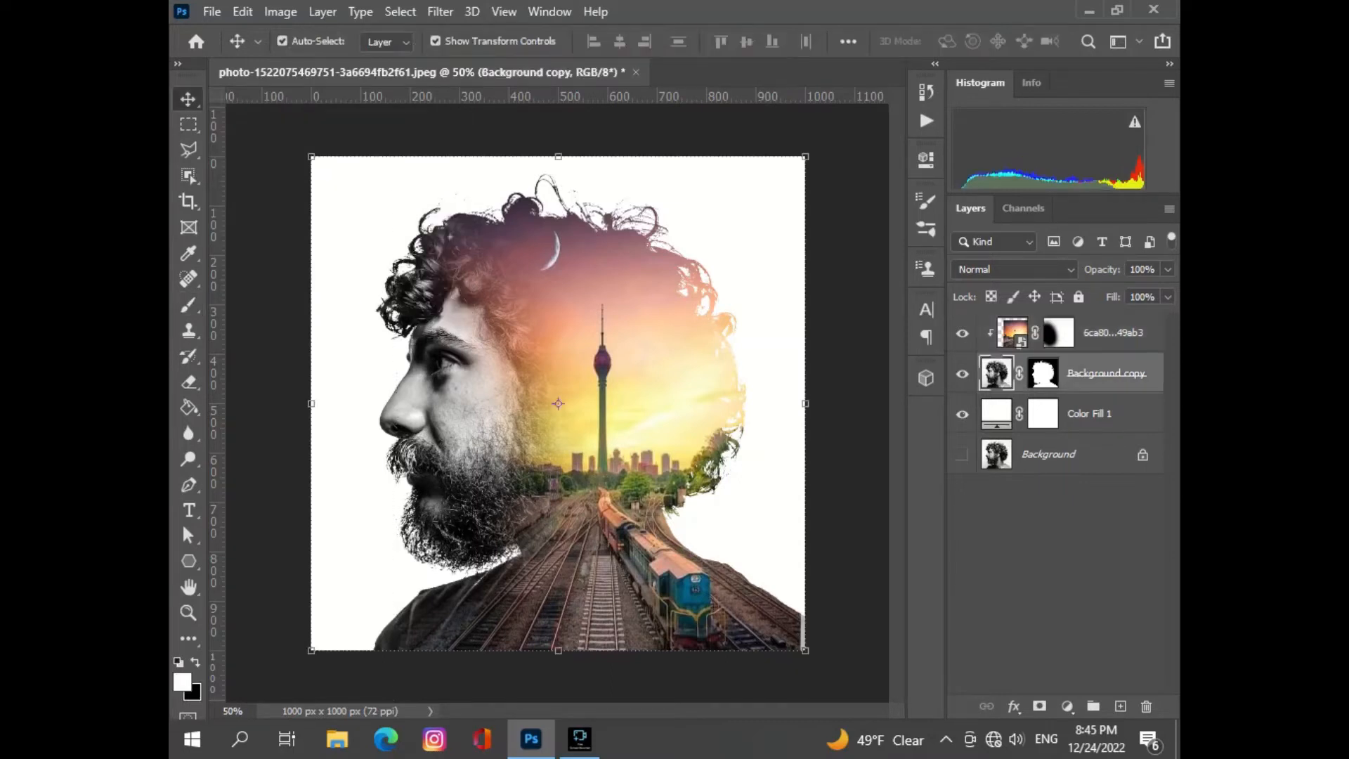
click(1168, 270)
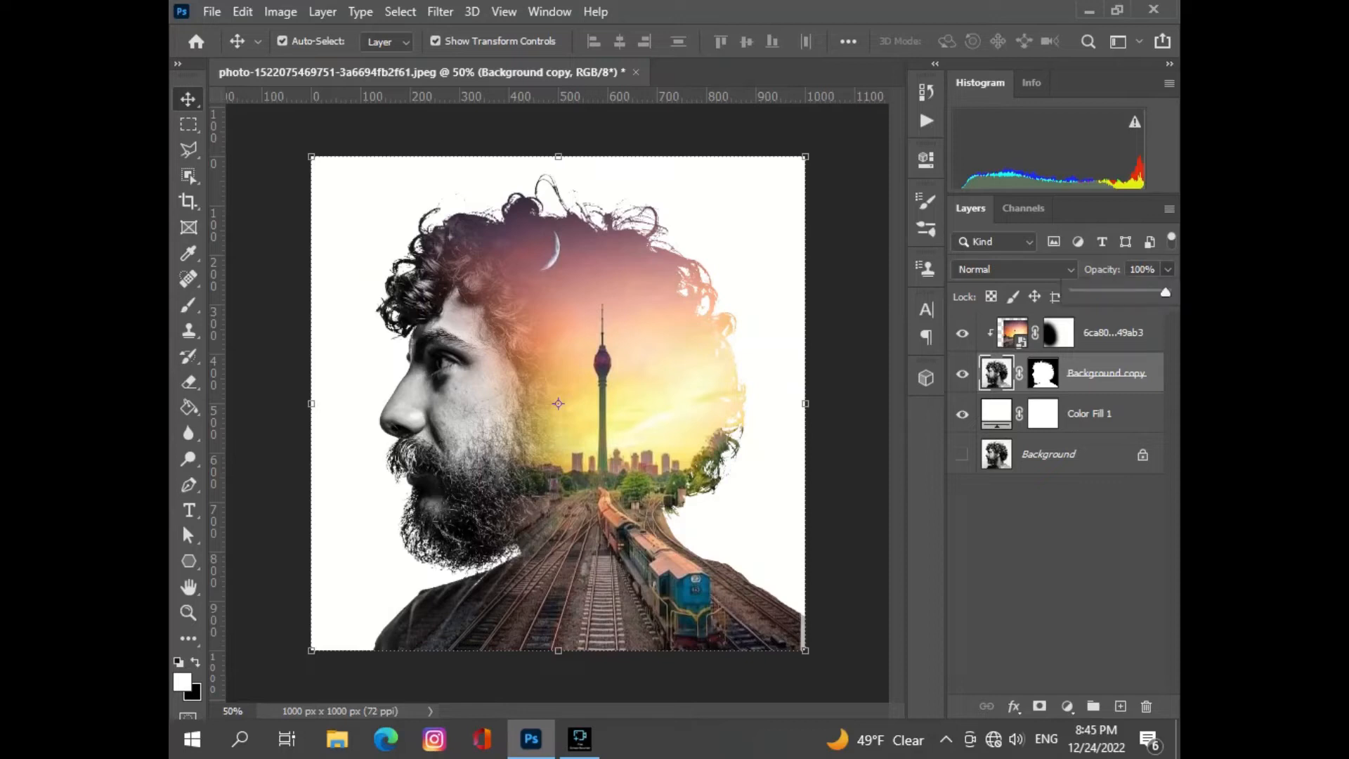
drag(1166, 292, 1160, 293)
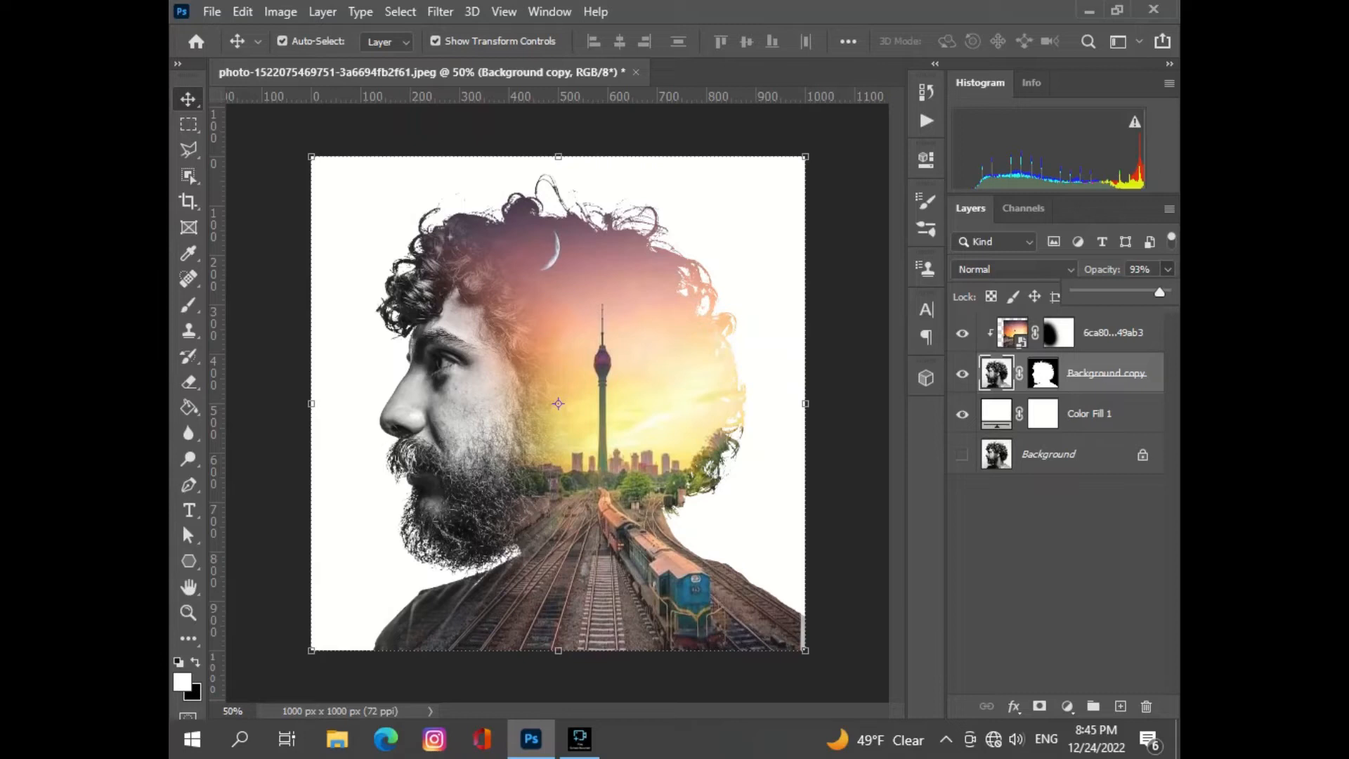
mouse_move(1160, 293)
mouse_down()
mouse_move(1143, 293)
mouse_move(1166, 292)
mouse_up()
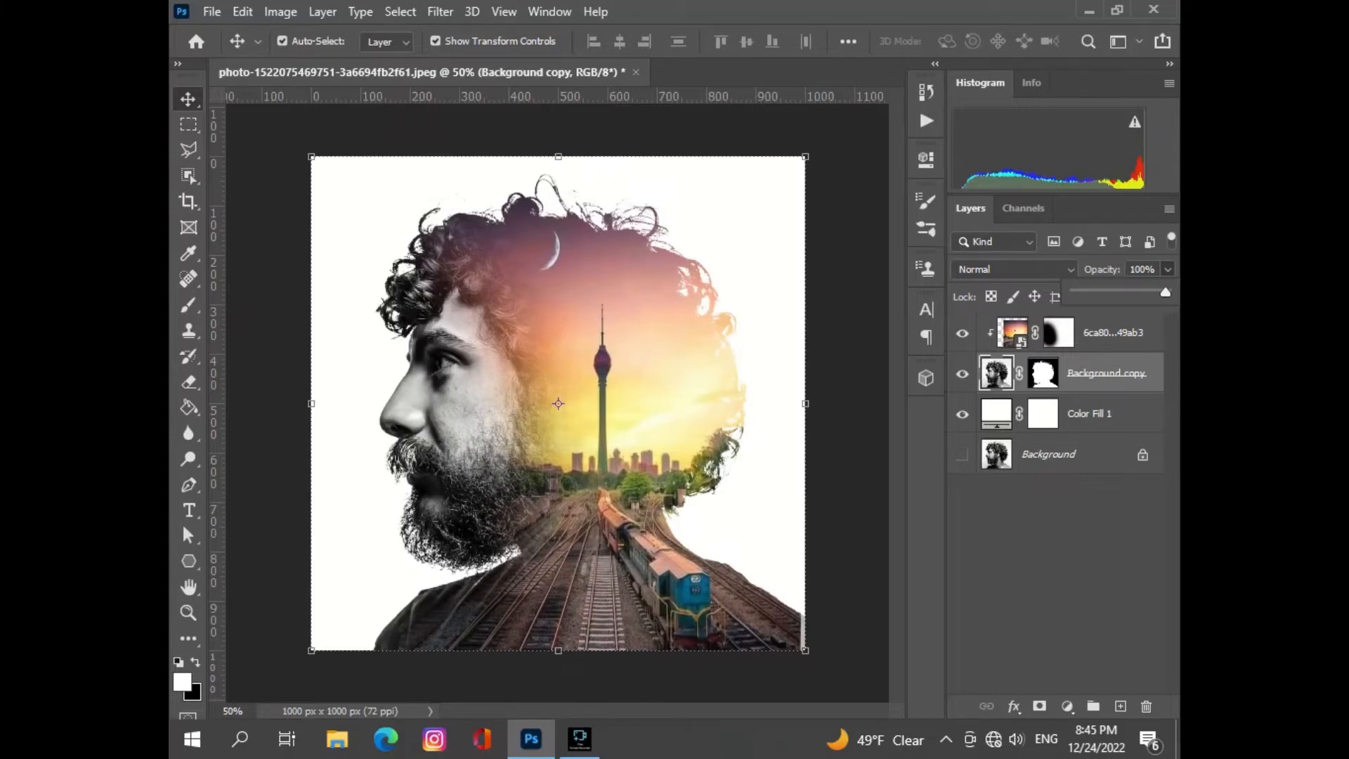
- Try adjusting the opacity and fill of the man's cutout layer, leaving both at 100%
click(1043, 373)
click(1043, 374)
click(1168, 270)
drag(1165, 293, 1166, 292)
click(997, 374)
click(1168, 269)
drag(1166, 292, 1165, 293)
click(1167, 269)
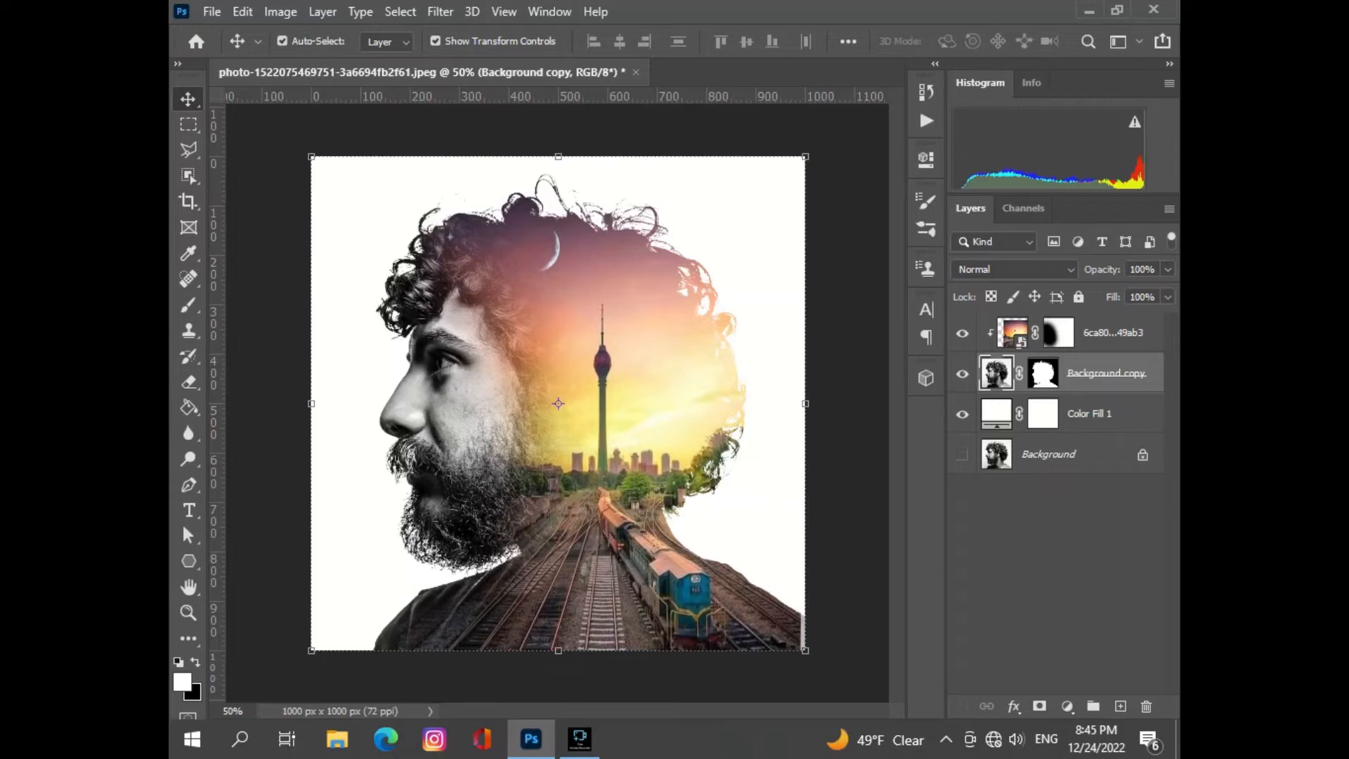
click(1167, 297)
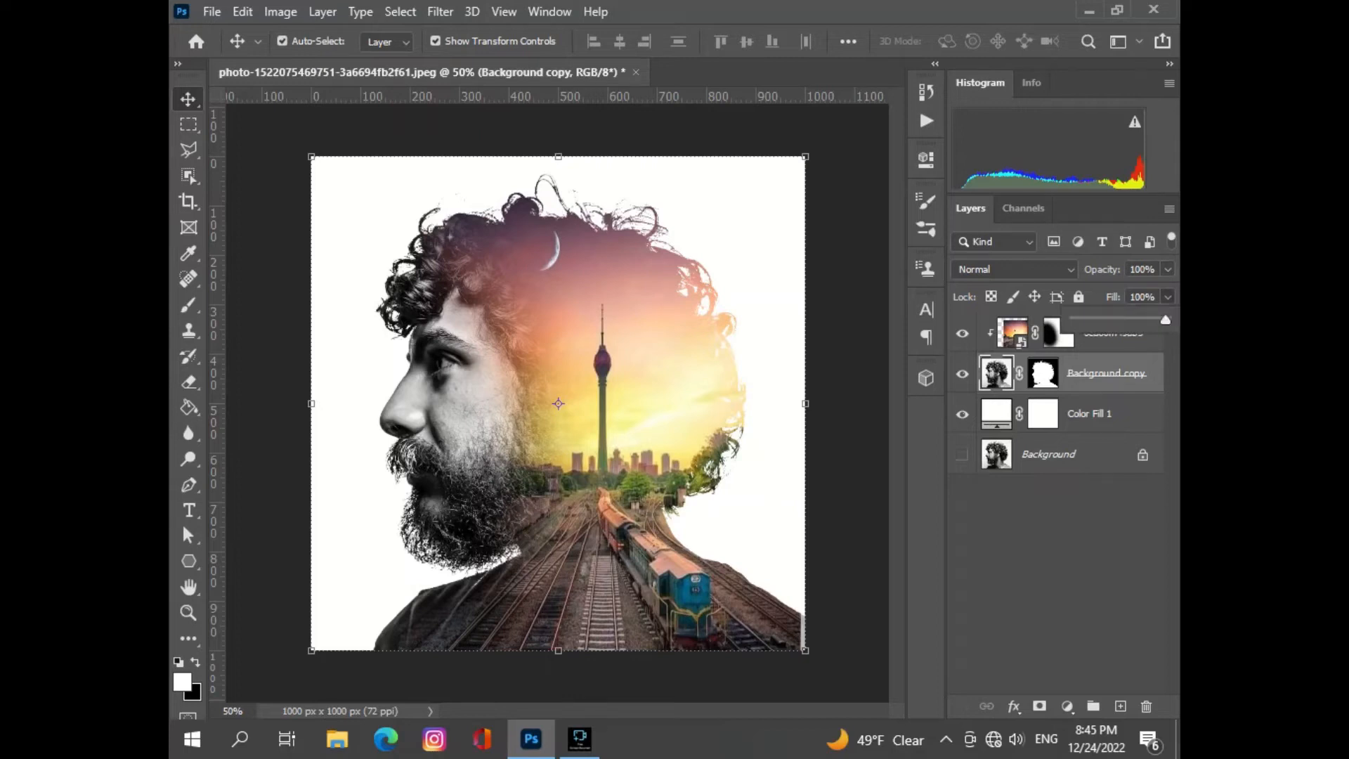
mouse_move(1165, 320)
mouse_down()
mouse_move(1145, 319)
mouse_move(1165, 320)
mouse_up()
- Brush black at 50% flow onto the railway photo's mask over the train and rear shoulder, and along the front of the face
click(1059, 333)
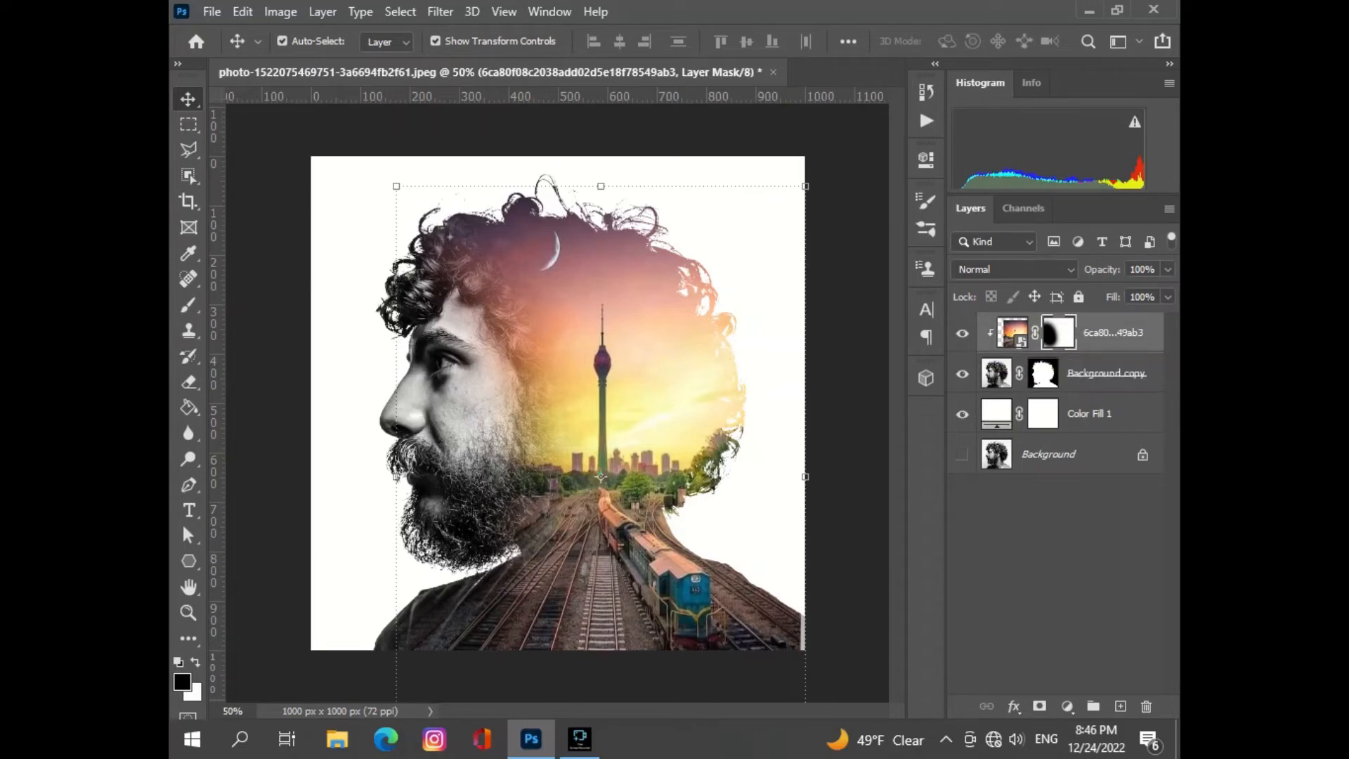
key(b)
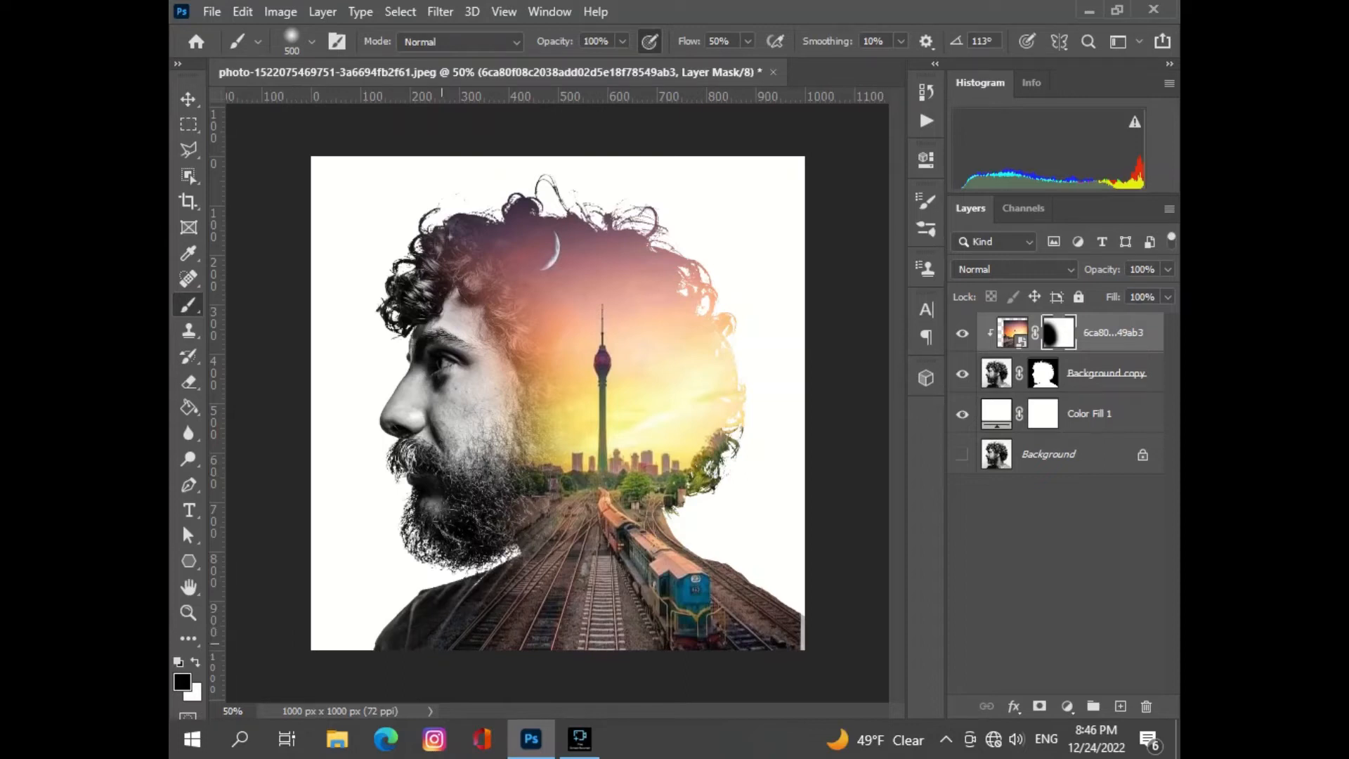
click(737, 558)
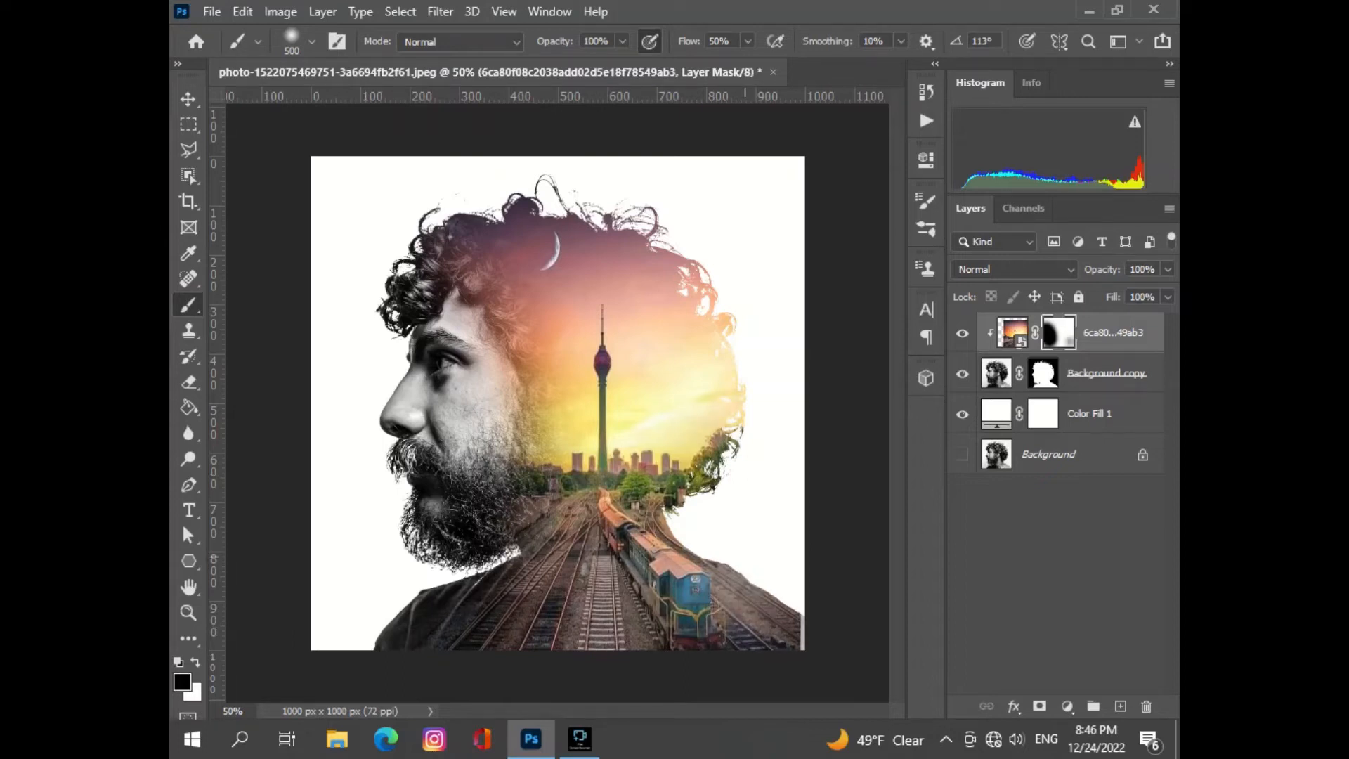
scroll(731, 572, up, 2)
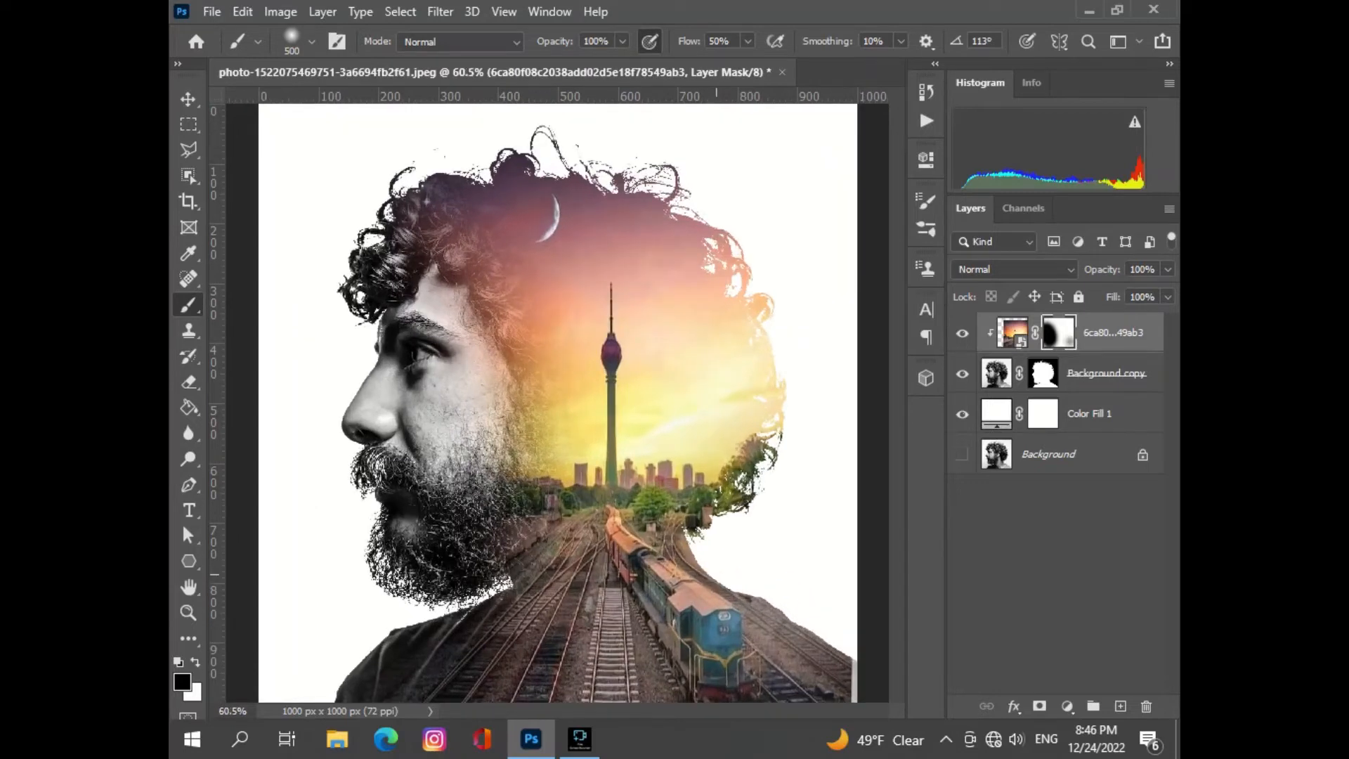
scroll(717, 573, down, 3)
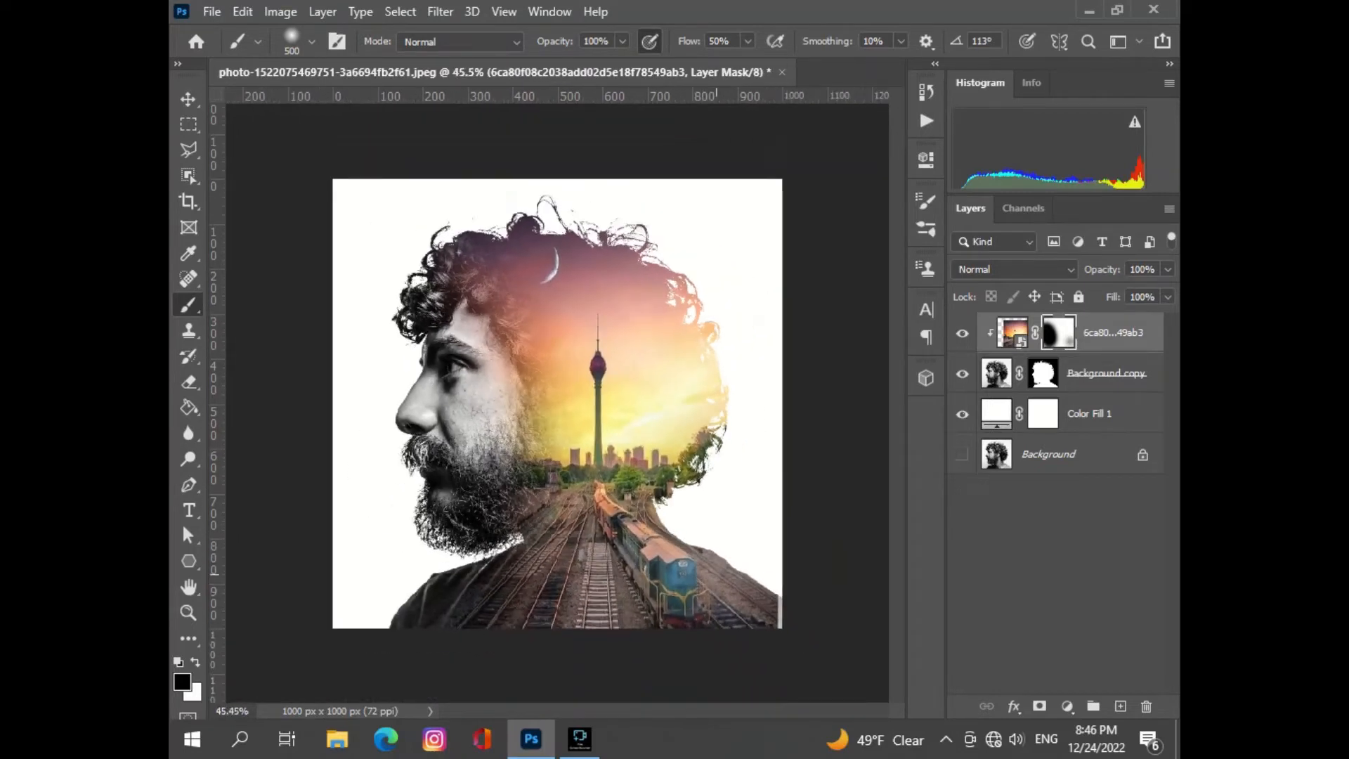
scroll(557, 403, down, 1)
scroll(557, 404, up, 1)
drag(397, 389, 402, 438)
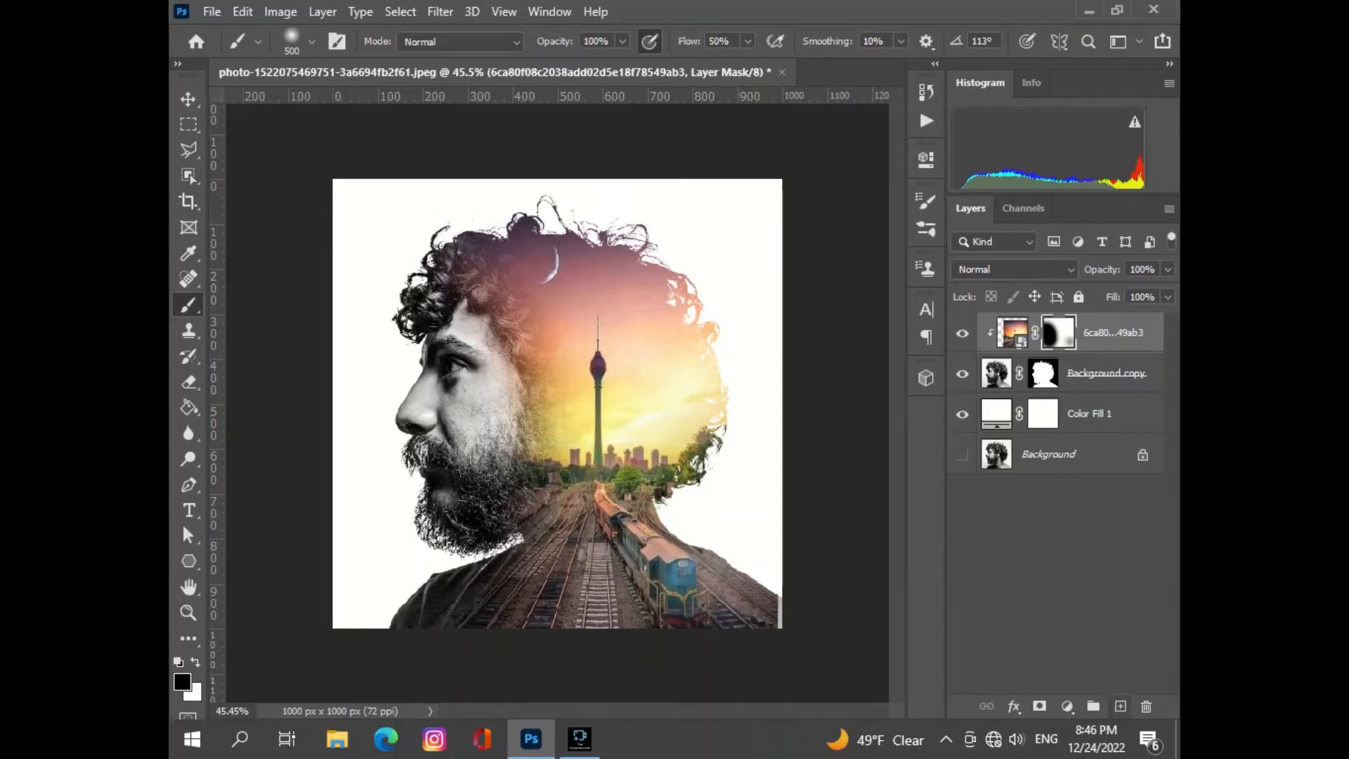
- Add a Black & White adjustment layer with the Default preset above the railway photo
click(1066, 706)
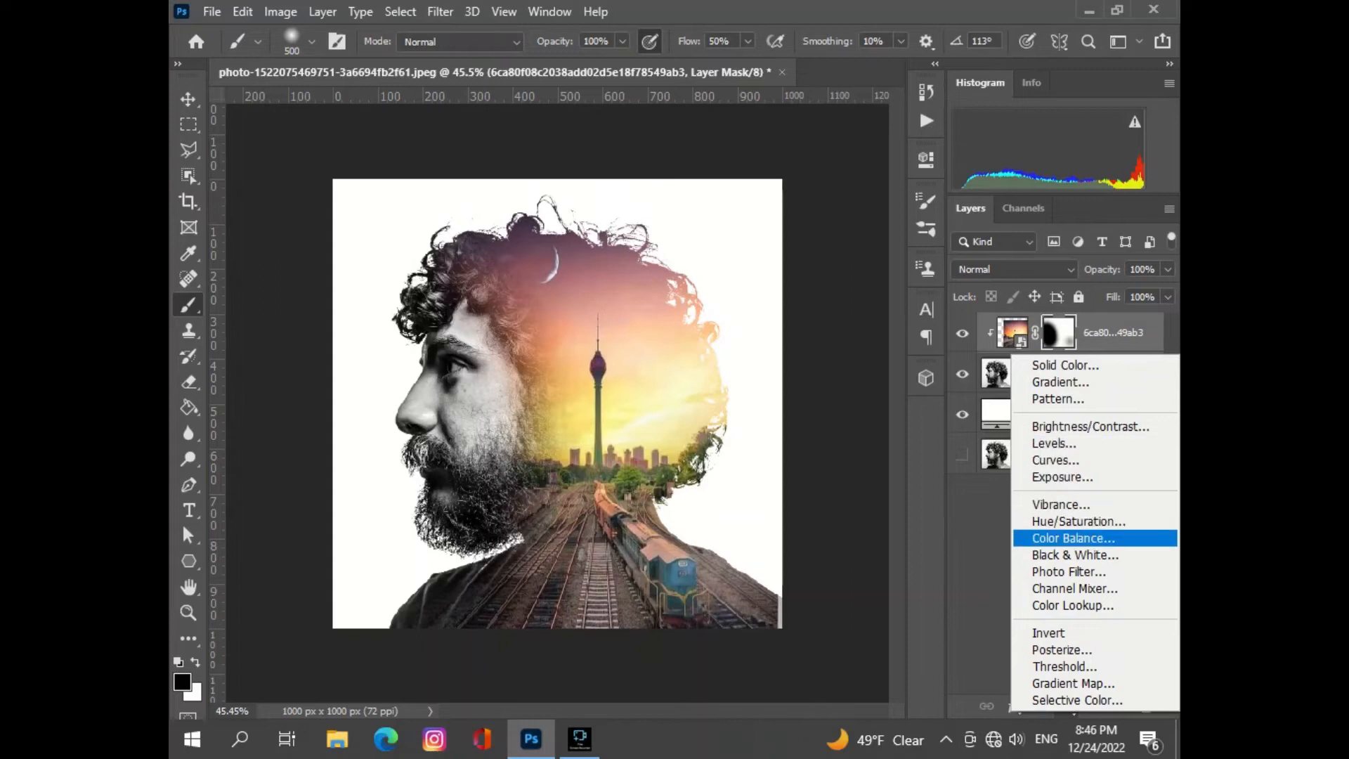
click(1068, 712)
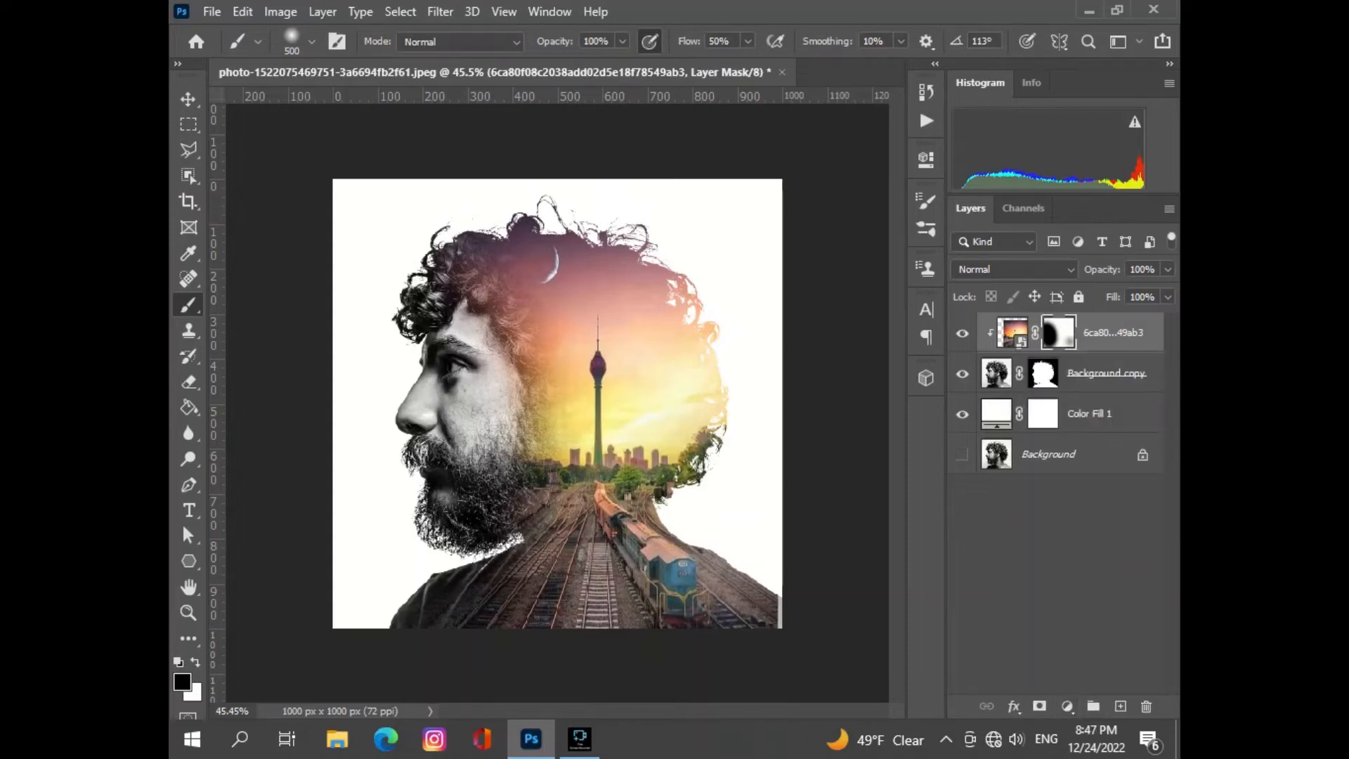
click(1013, 332)
key(v)
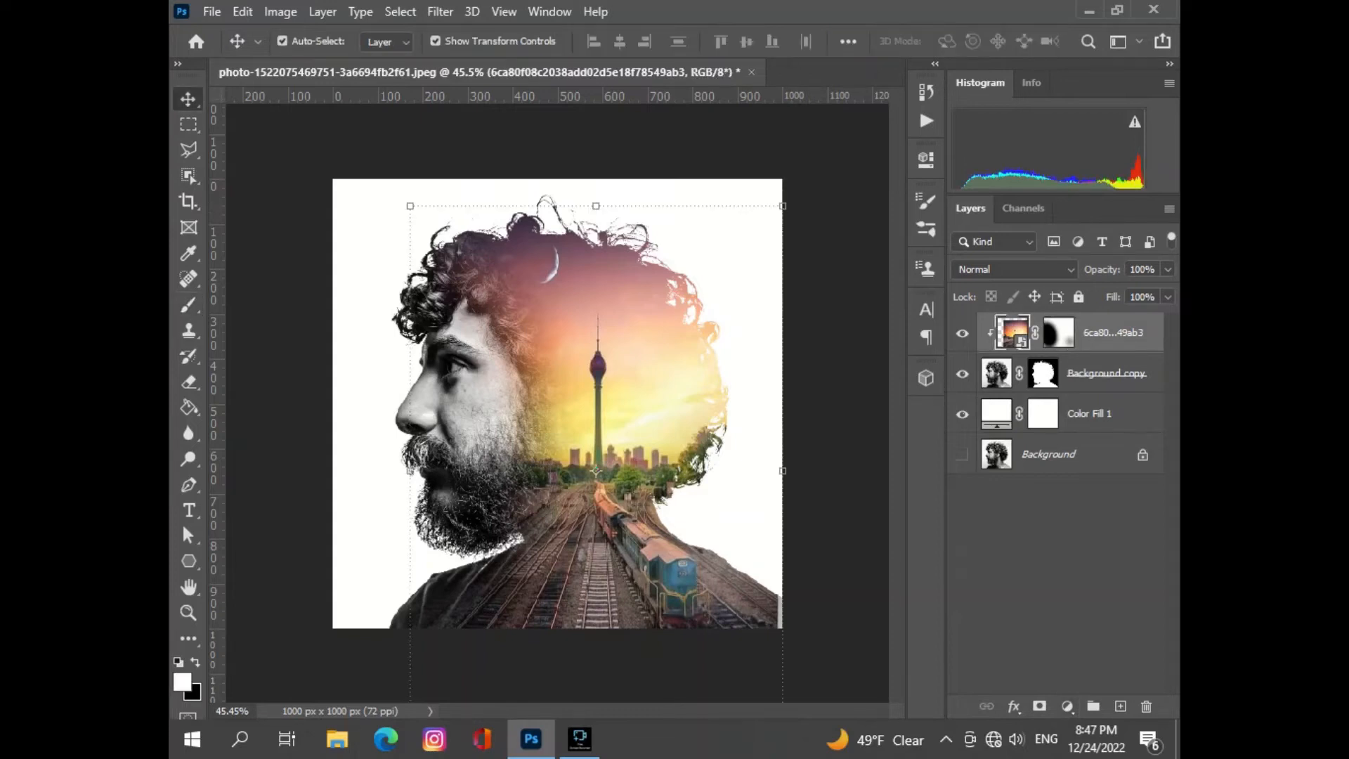
click(1067, 705)
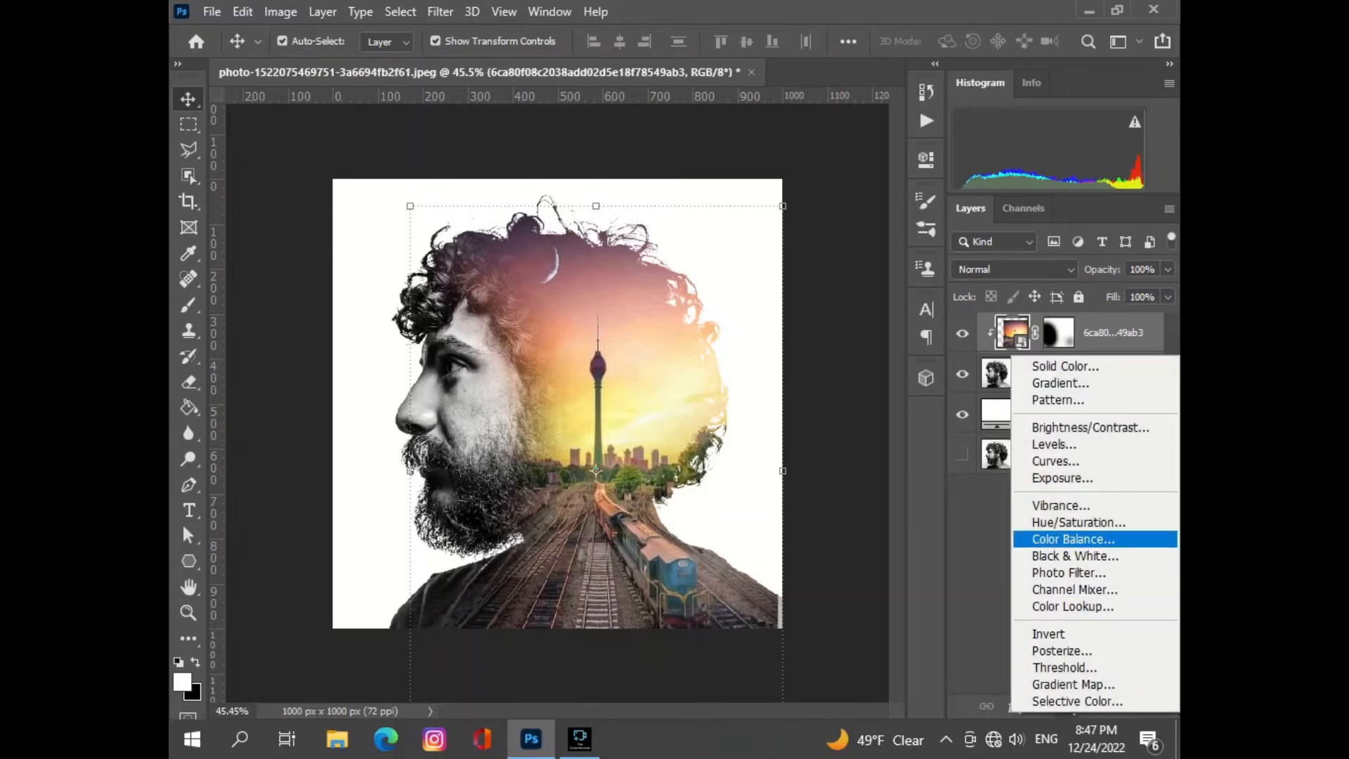
click(1075, 556)
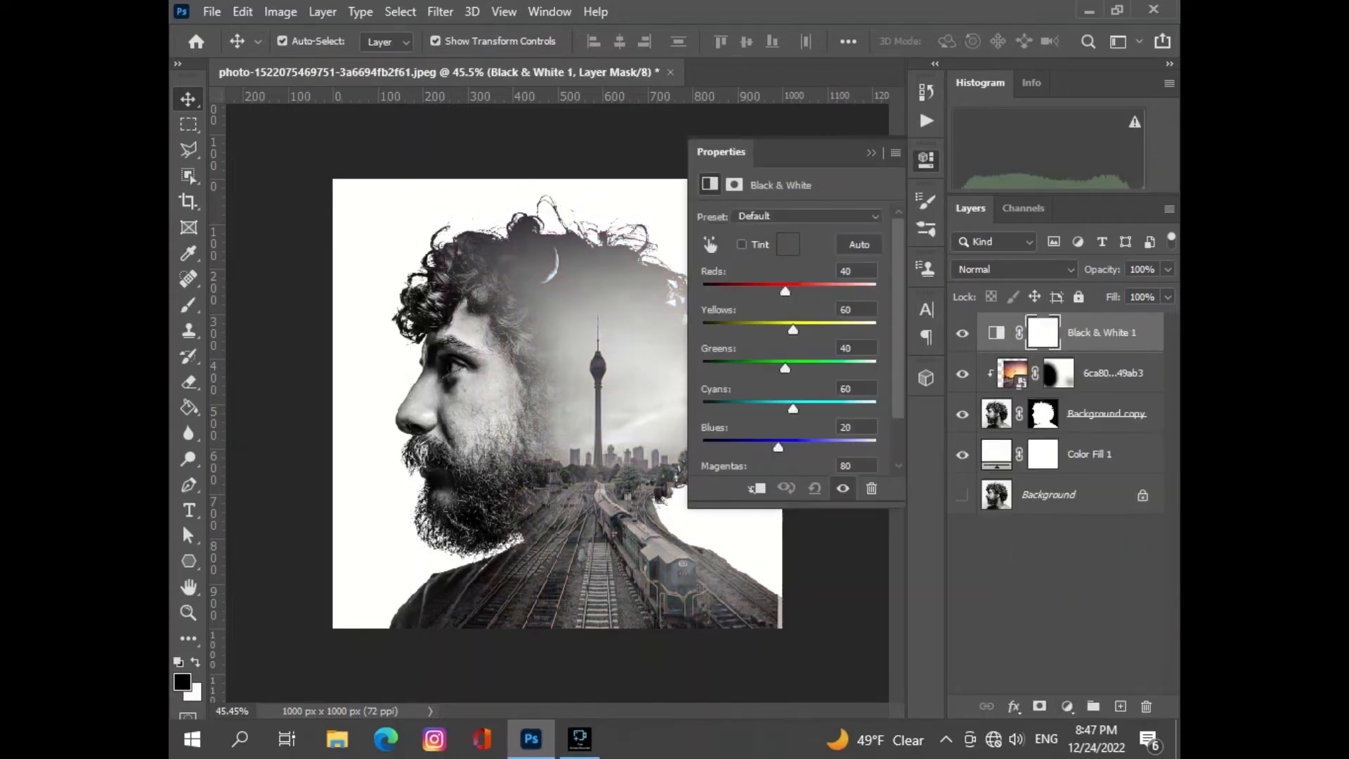
click(872, 152)
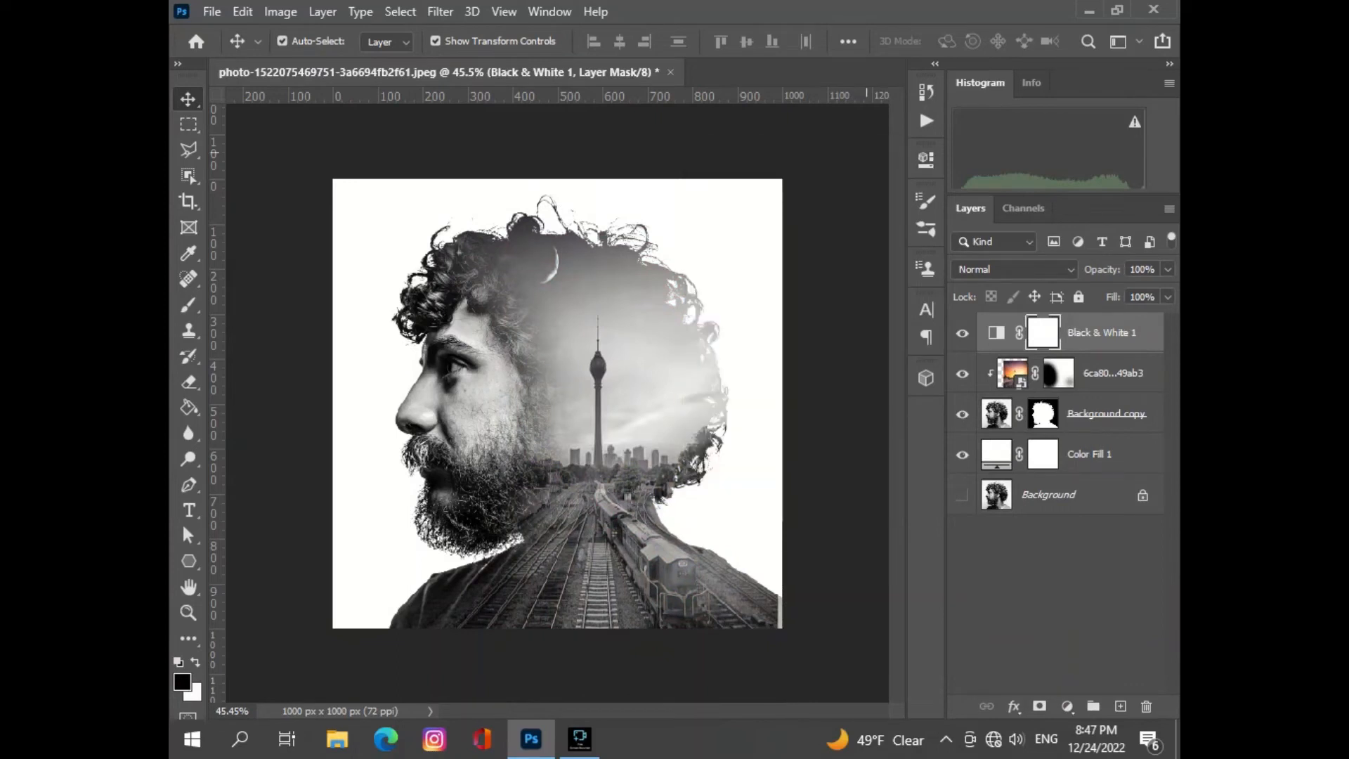
click(996, 454)
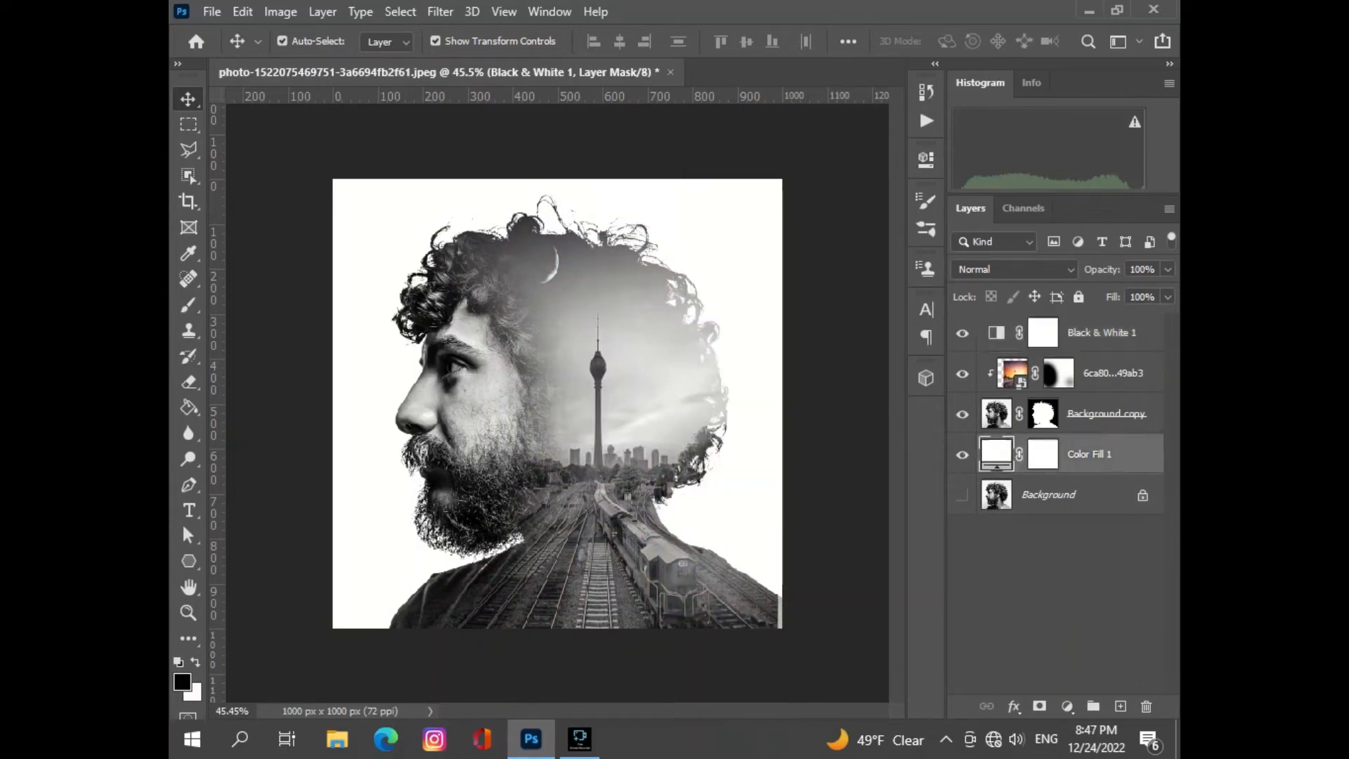
double_click(997, 454)
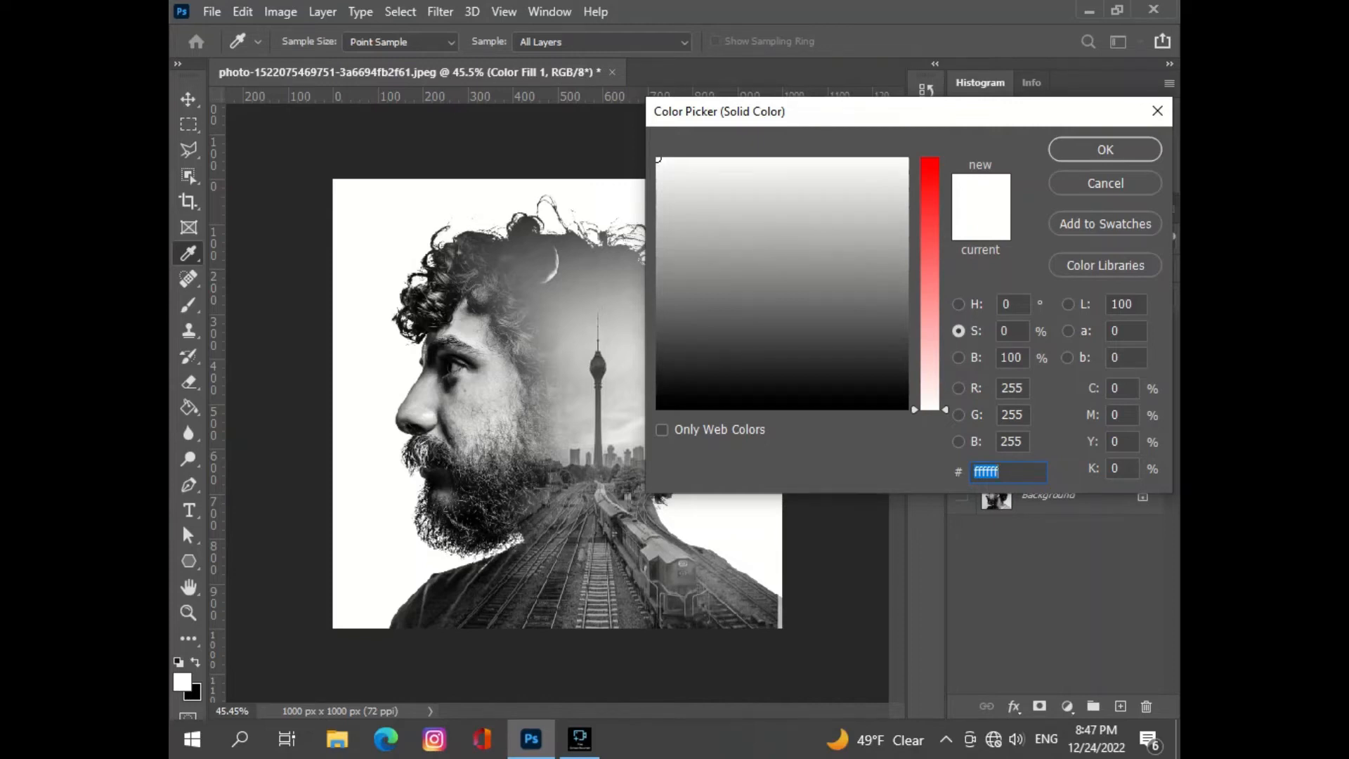
click(1105, 149)
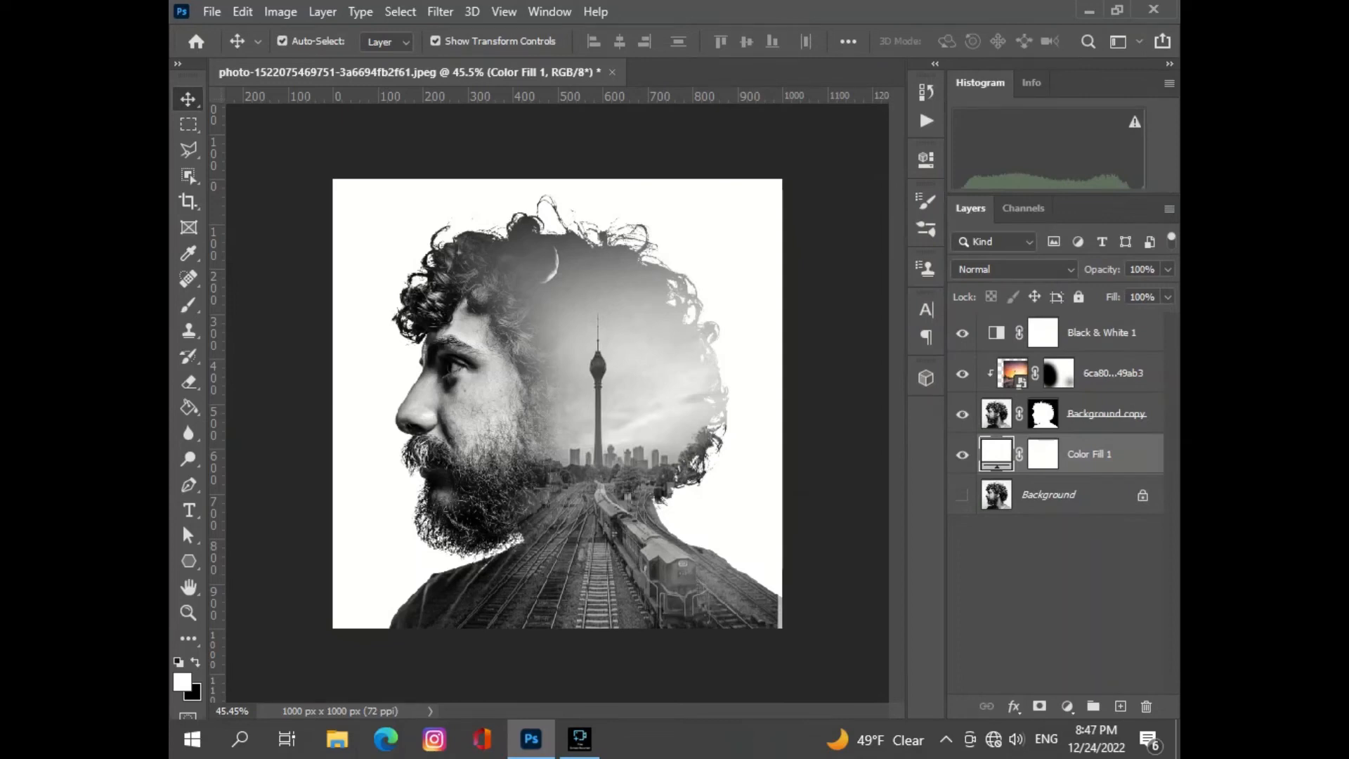
click(1067, 706)
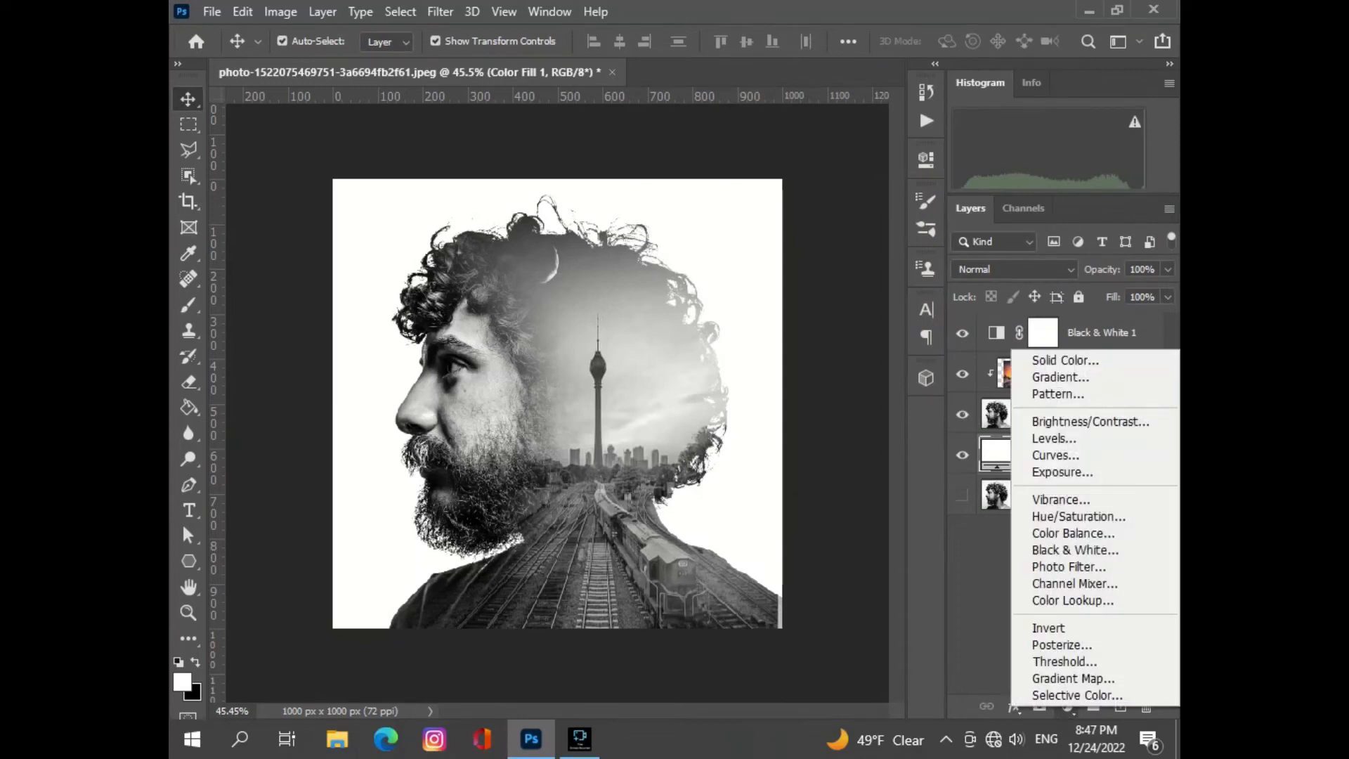
click(1065, 360)
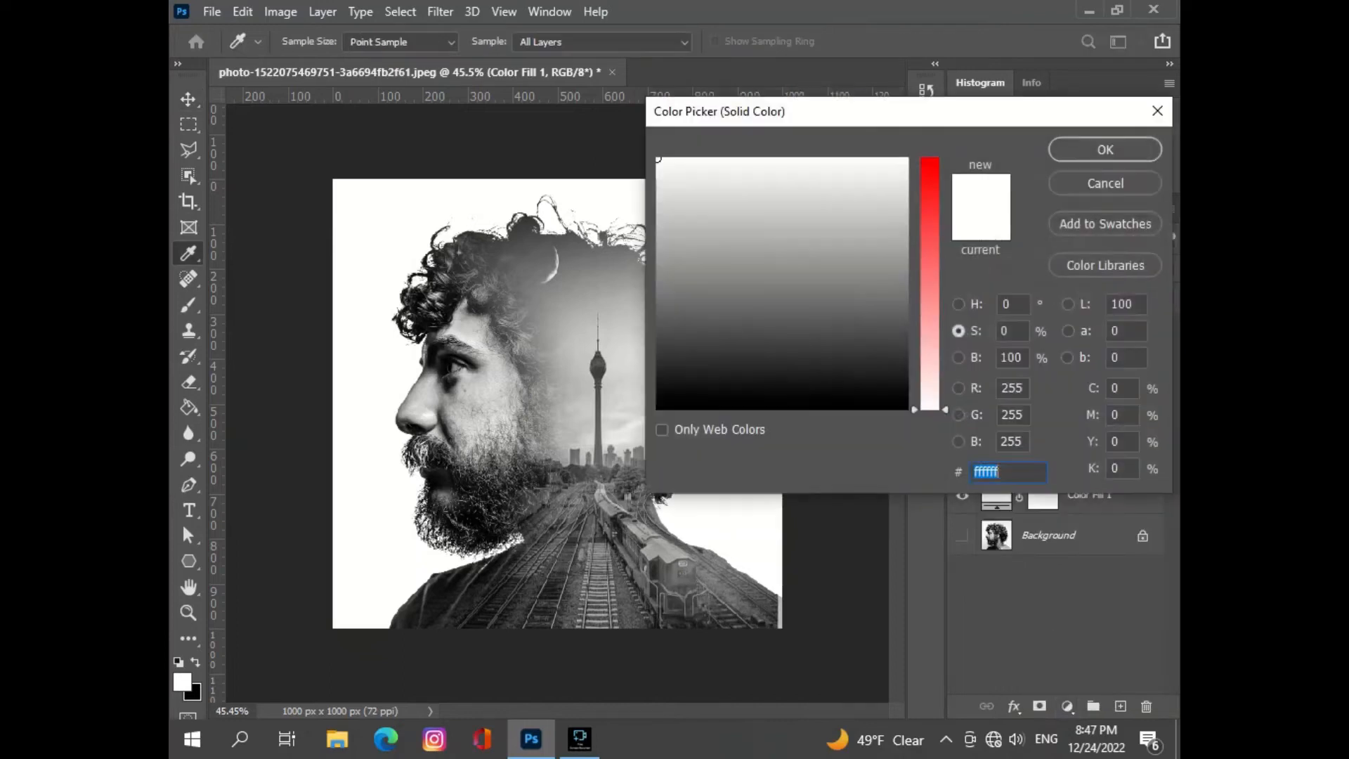
click(1106, 182)
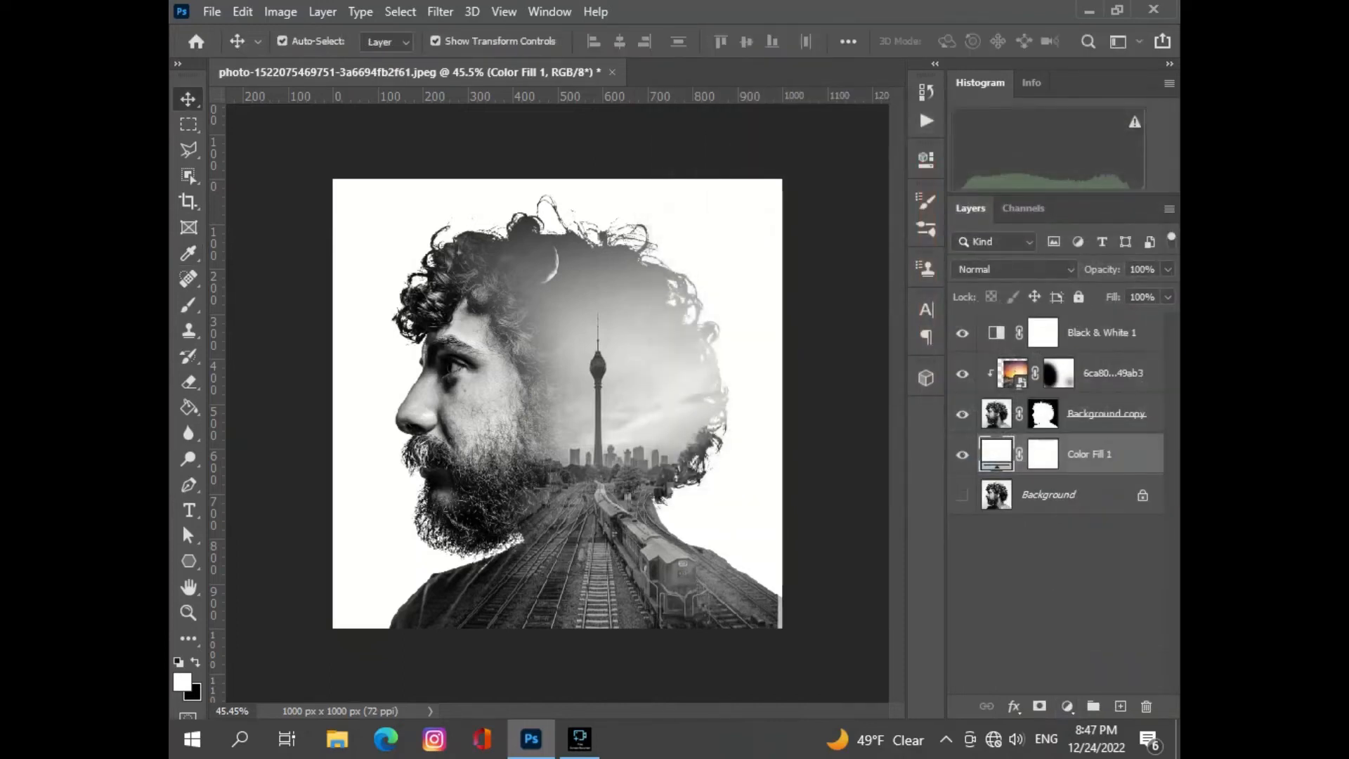
- Undo the Black & White adjustment layer to bring back the coloured double exposure
key(ctrl)
key(ctrl+z)
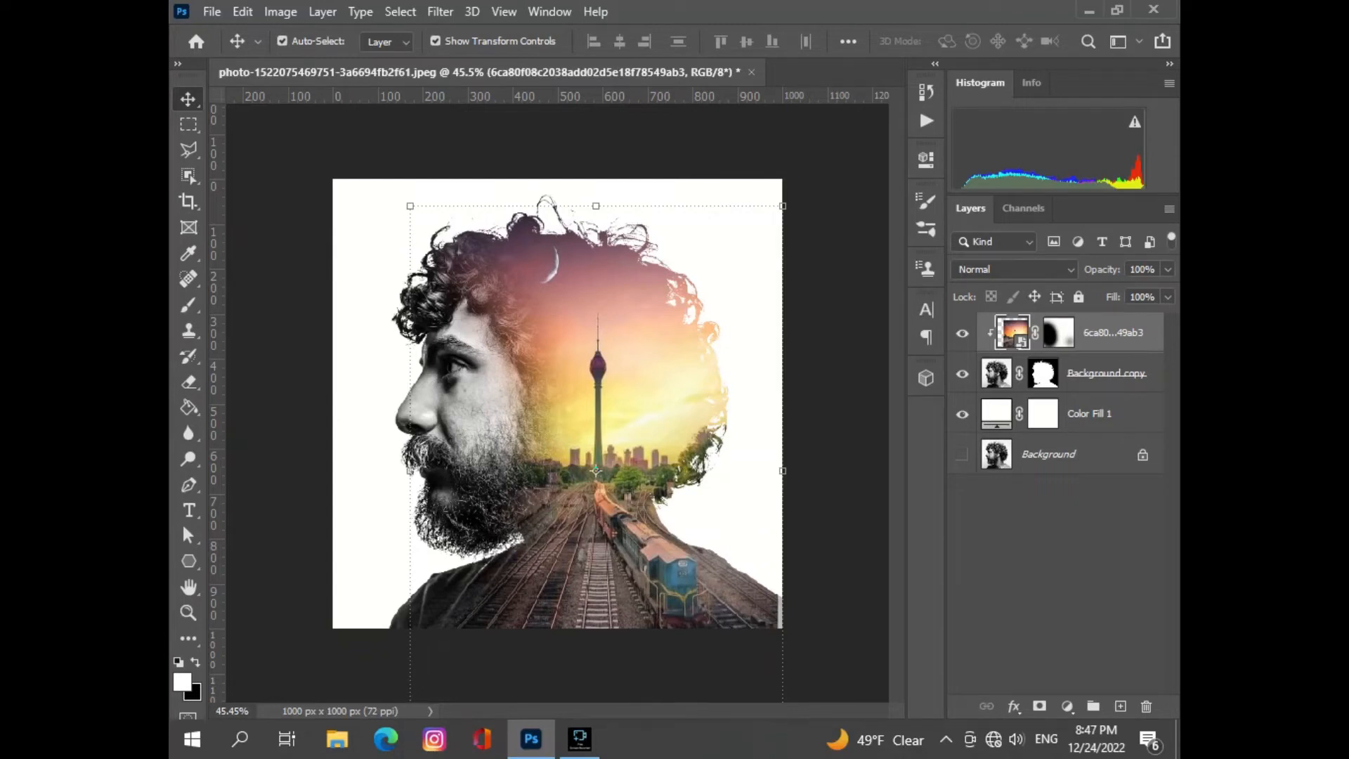
- Open the white Color Fill 1 background's color for editing and try mauve #966e74 sampled from the sunset sky
double_click(996, 414)
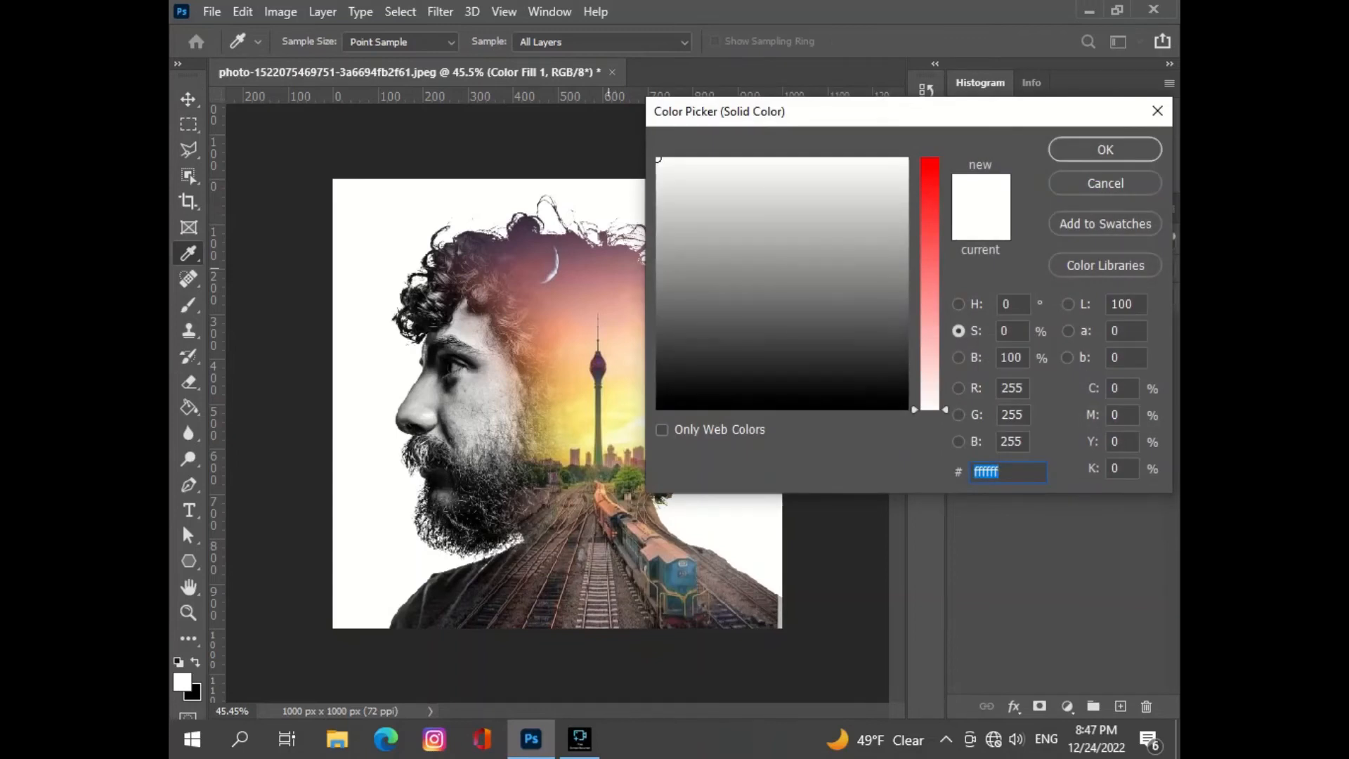
text(966e74)
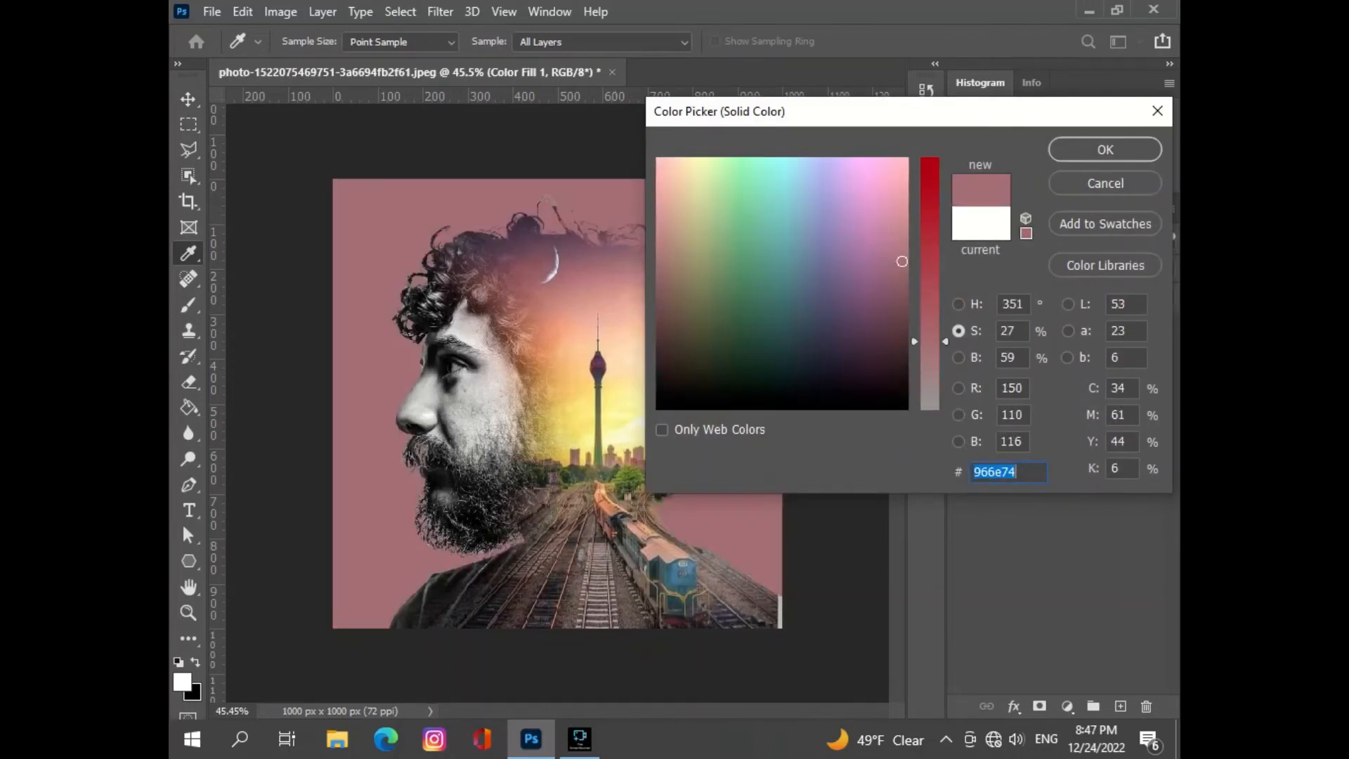
drag(1051, 112, 1180, 200)
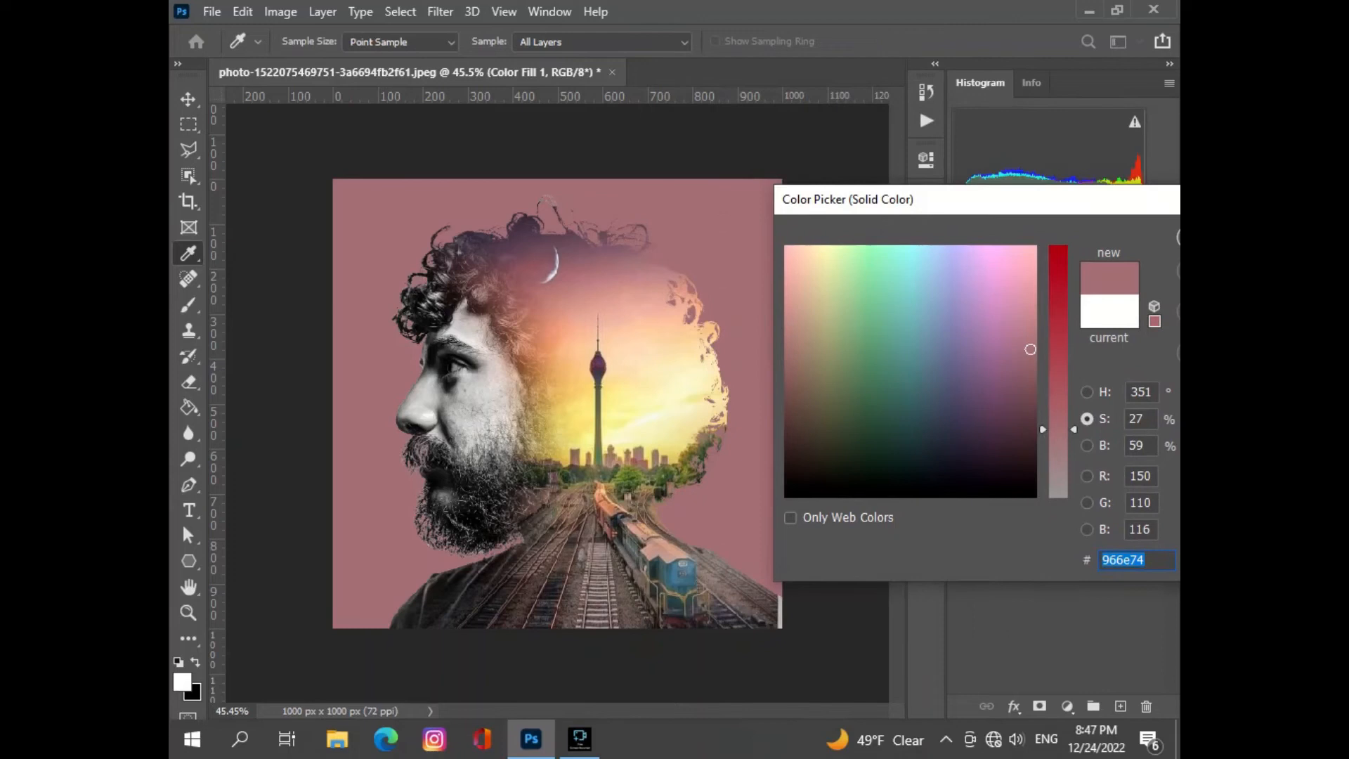
- Try warm tones sampled from the photo's sky on the background fill: cream #f8efc3, peach #e8bea4, oranges #e3b372 and #e4b382
text(f8efc3)
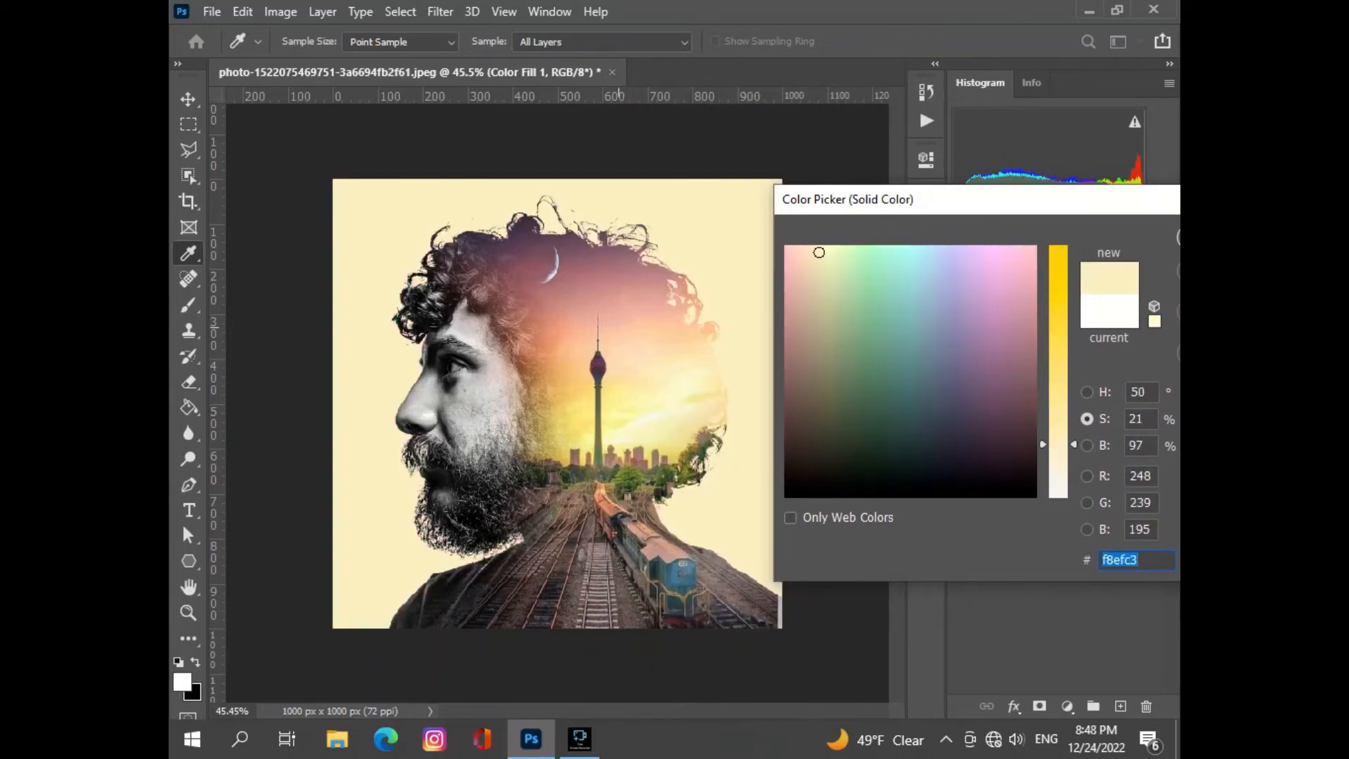
text(e8bea4)
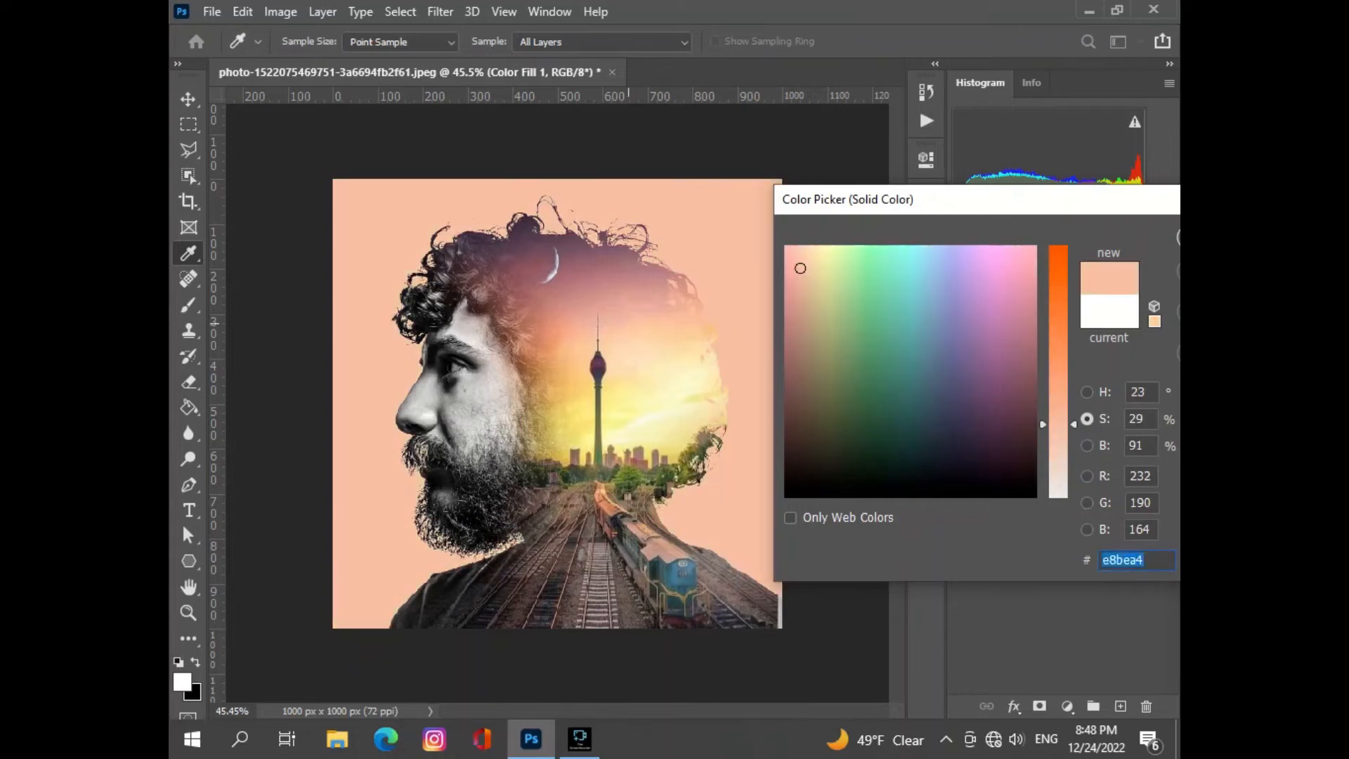
text(e3b372)
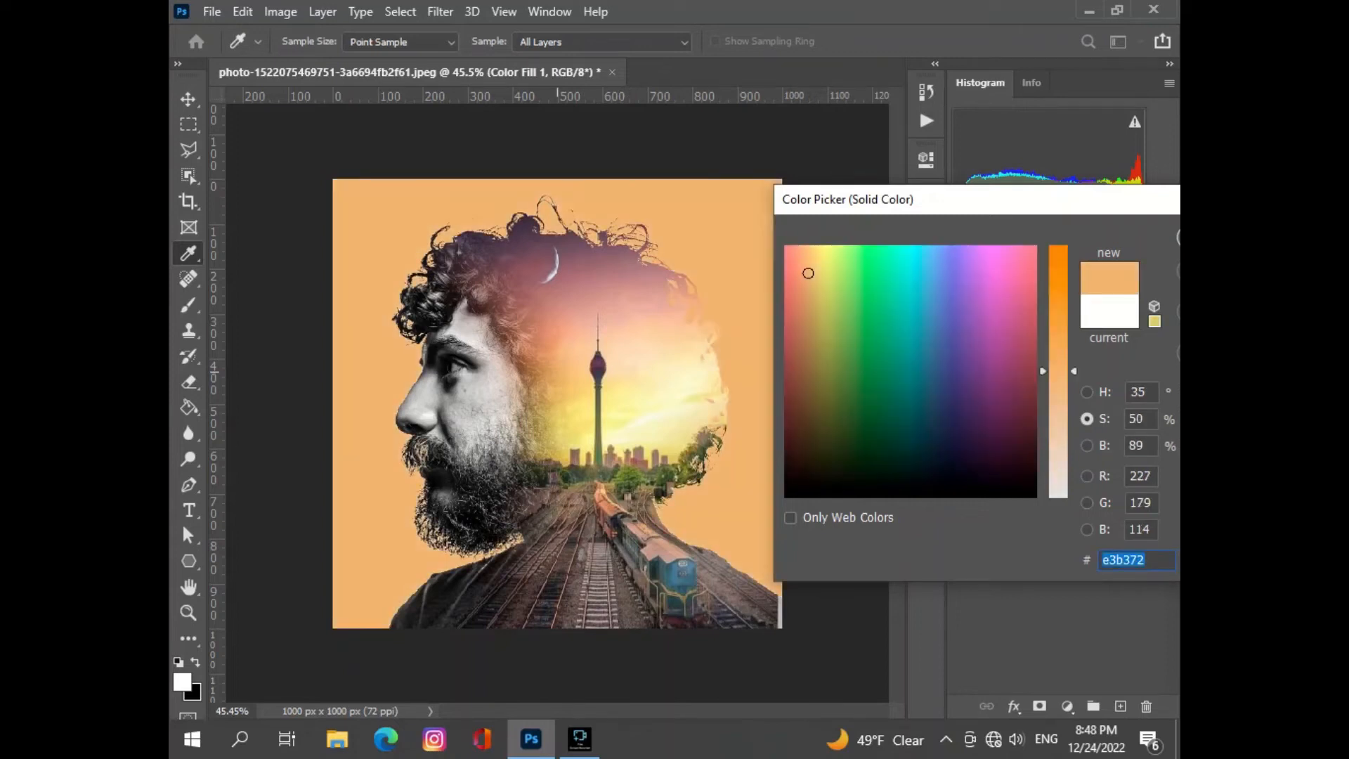
text(e0b07b)
text(e4b382)
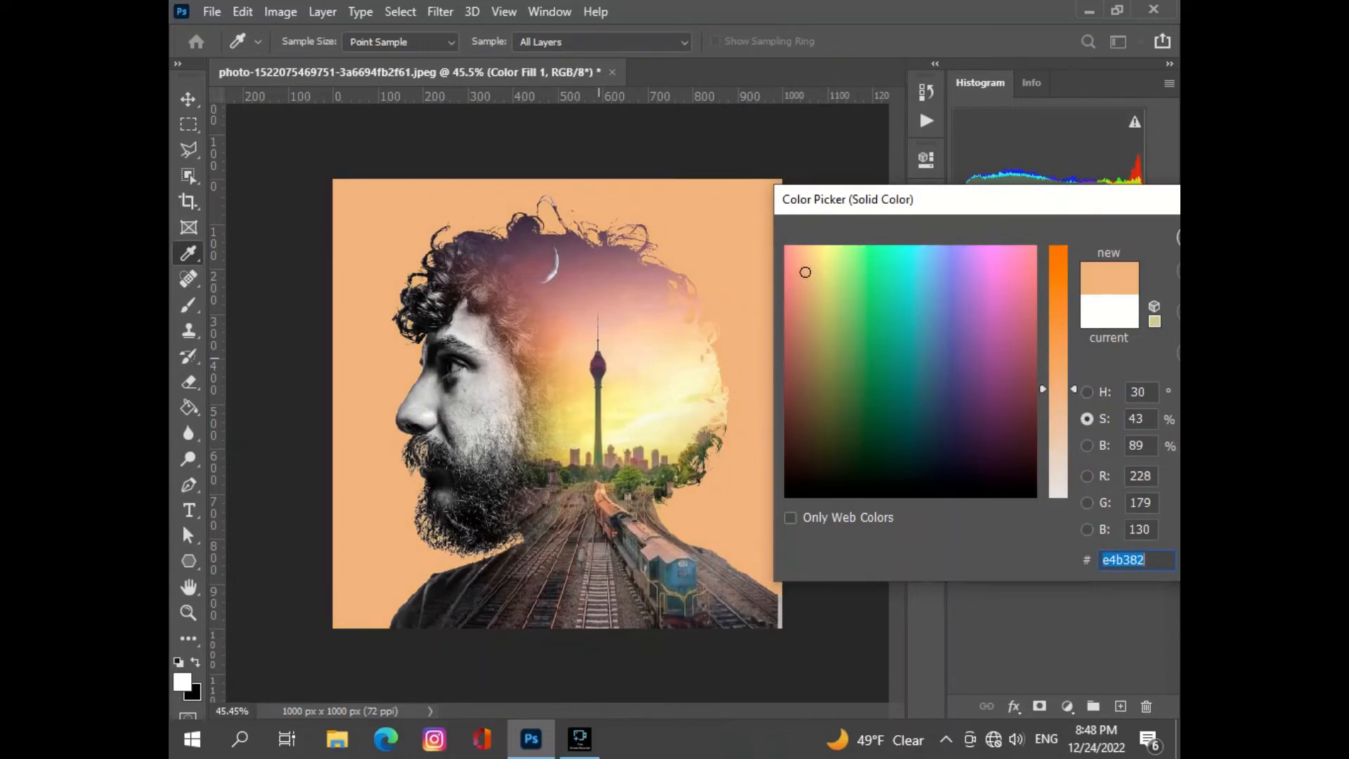
- Try dark and muted sampled tones on the background fill, including purple #3a3147, brown #483e40, grays #d1d1d1 and #6c6c6c, and pale lilac #eae1f1
text(3a3147)
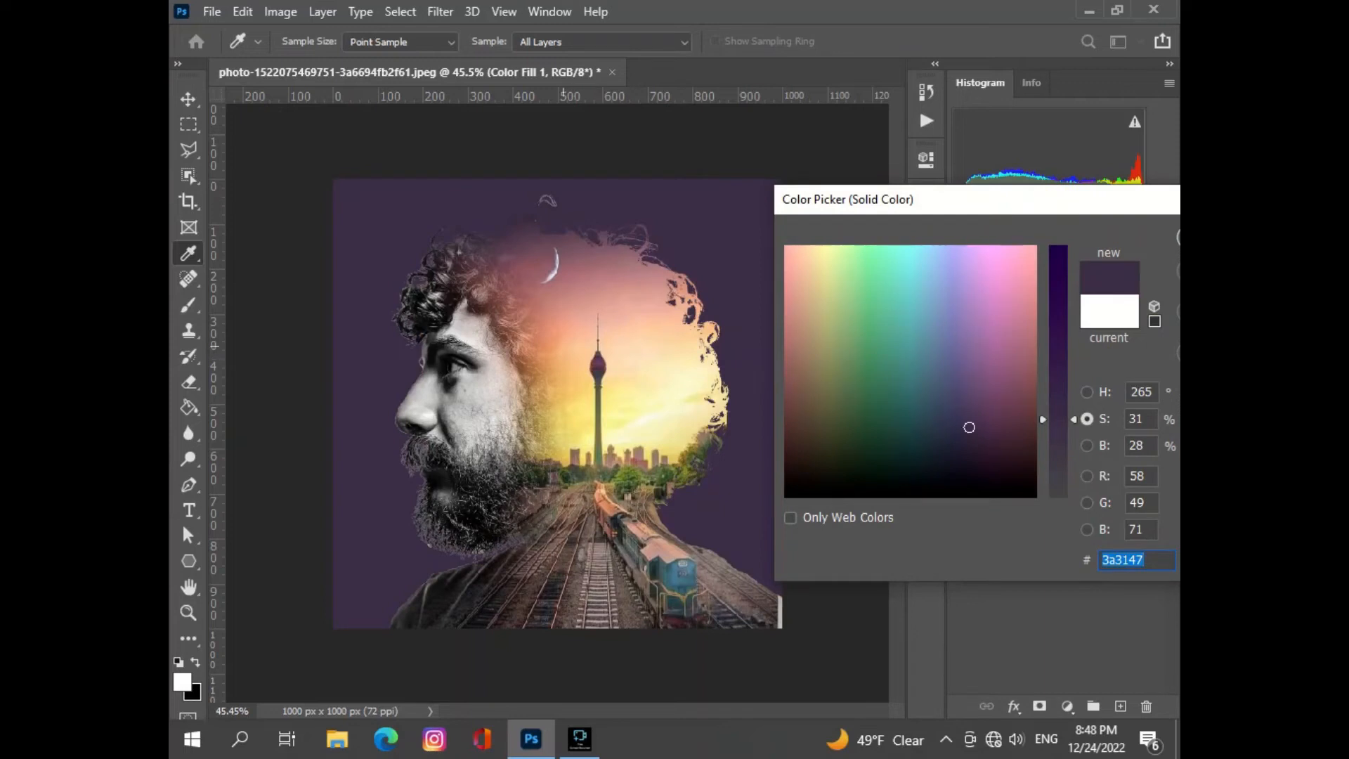
text(e4d7dd)
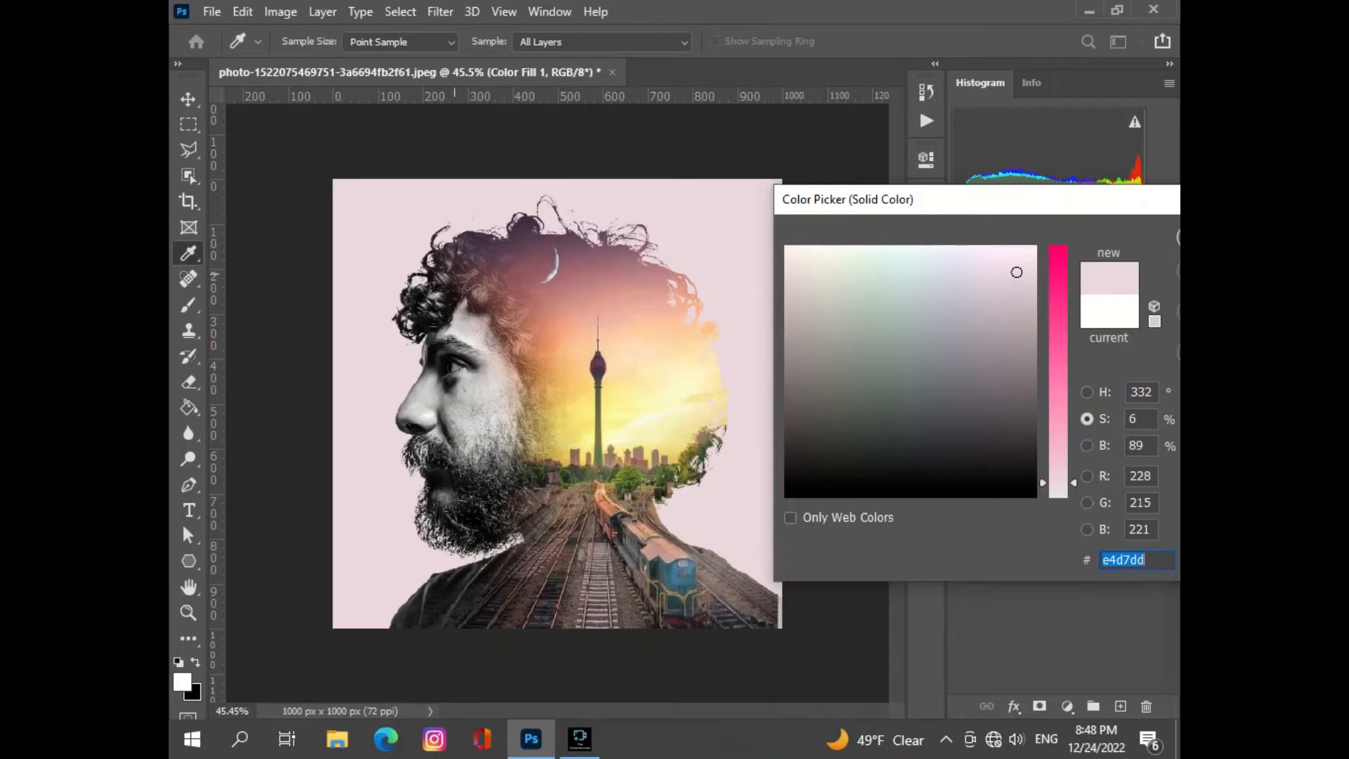
text(483e40)
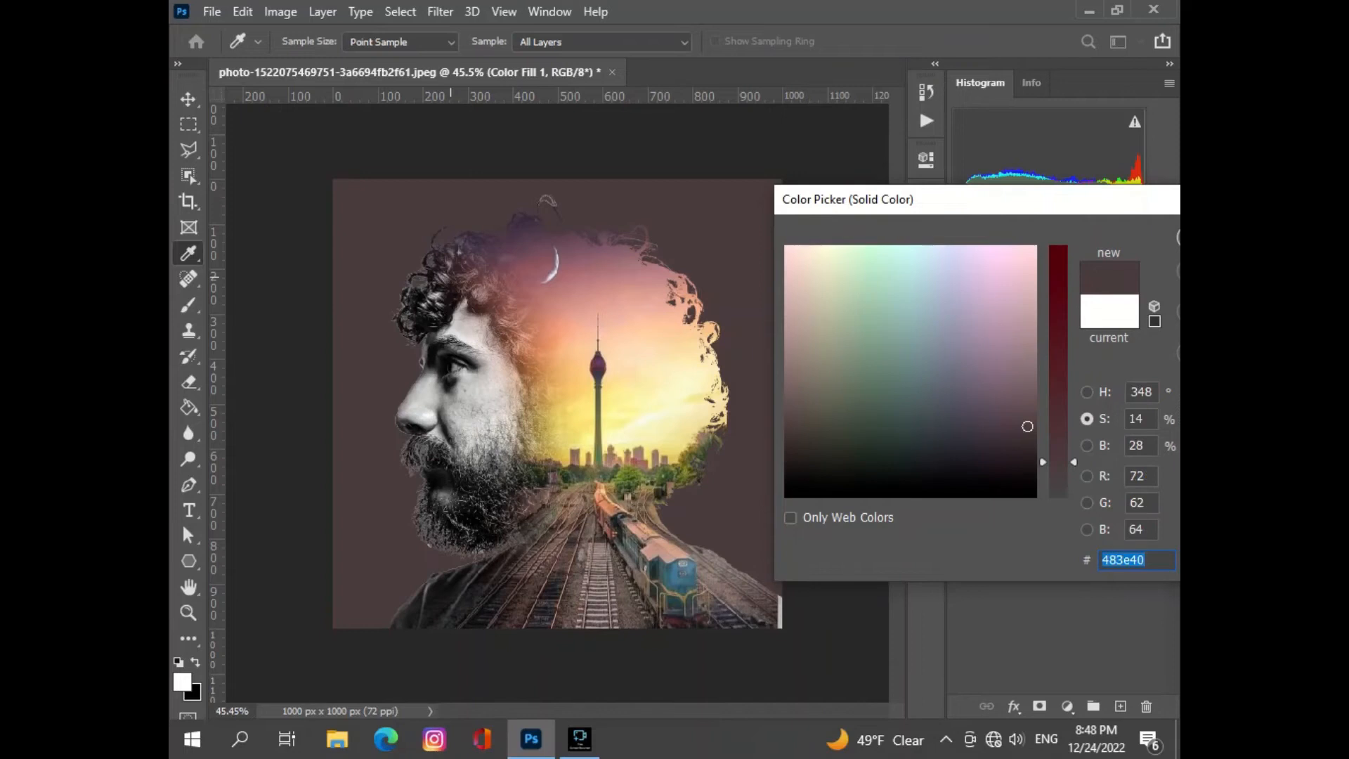
text(3b3939)
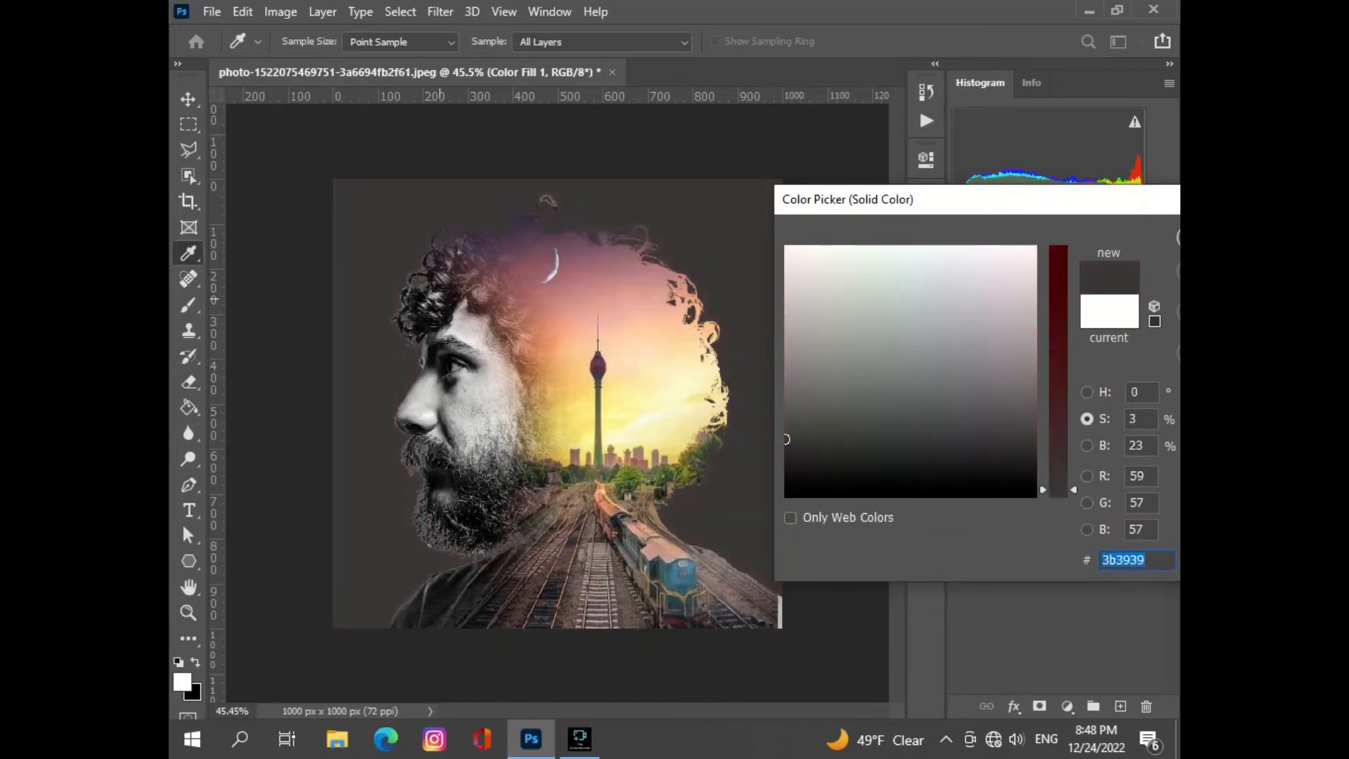
text(d1d1d1)
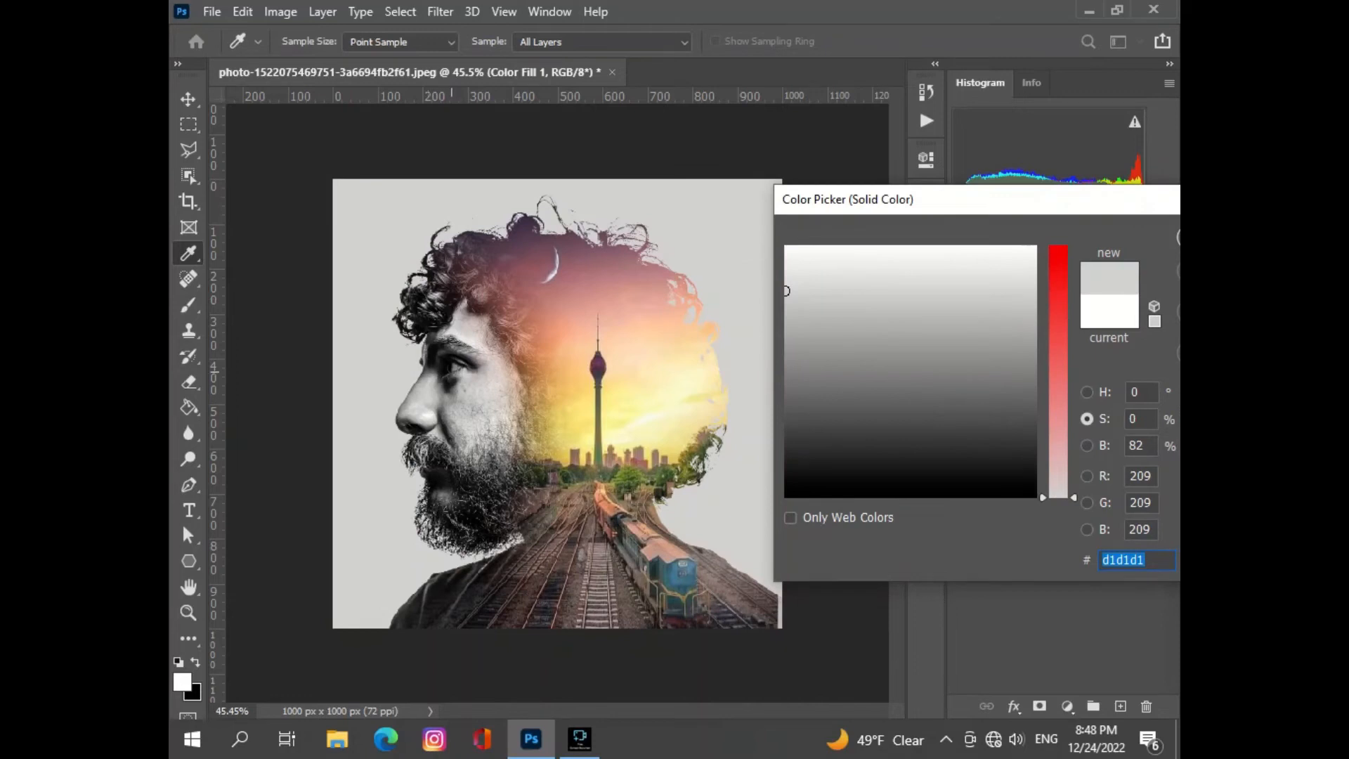
text(6c6c6c)
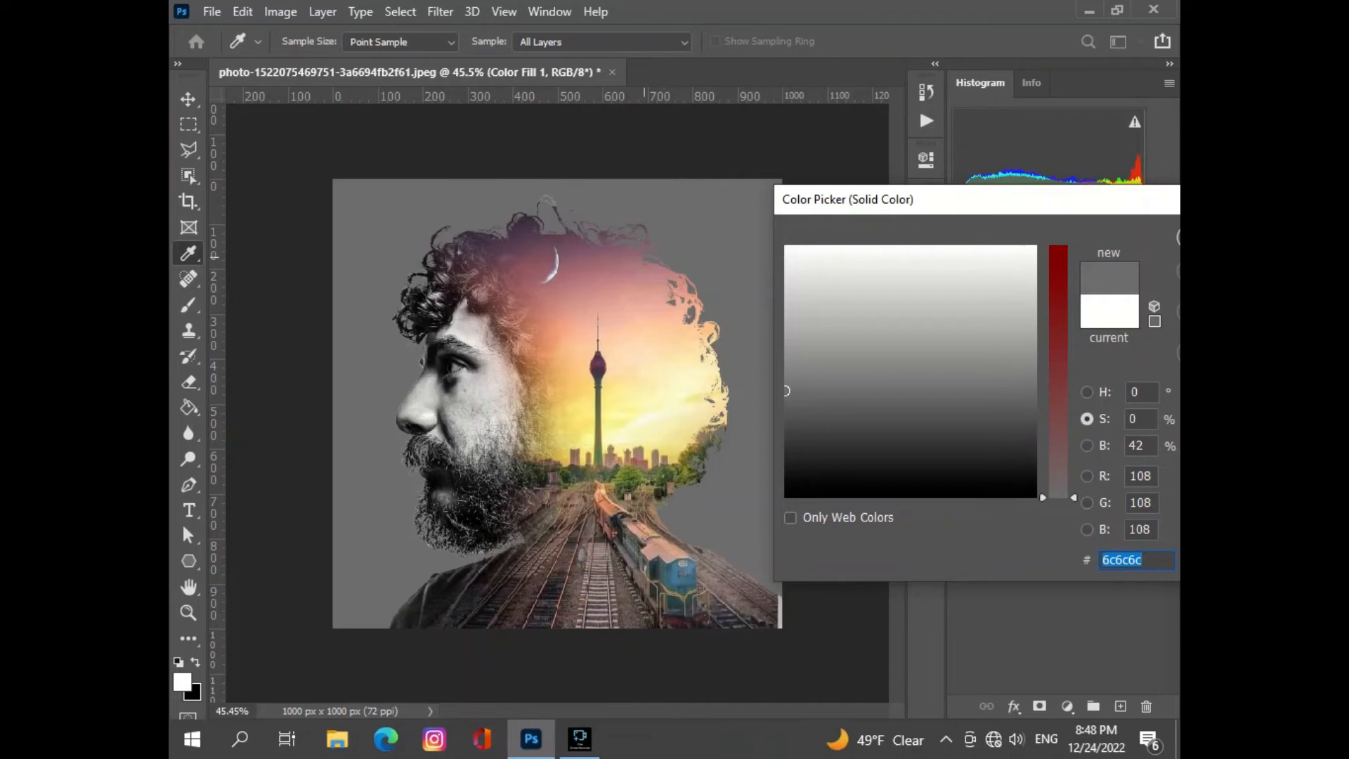
text(83636e)
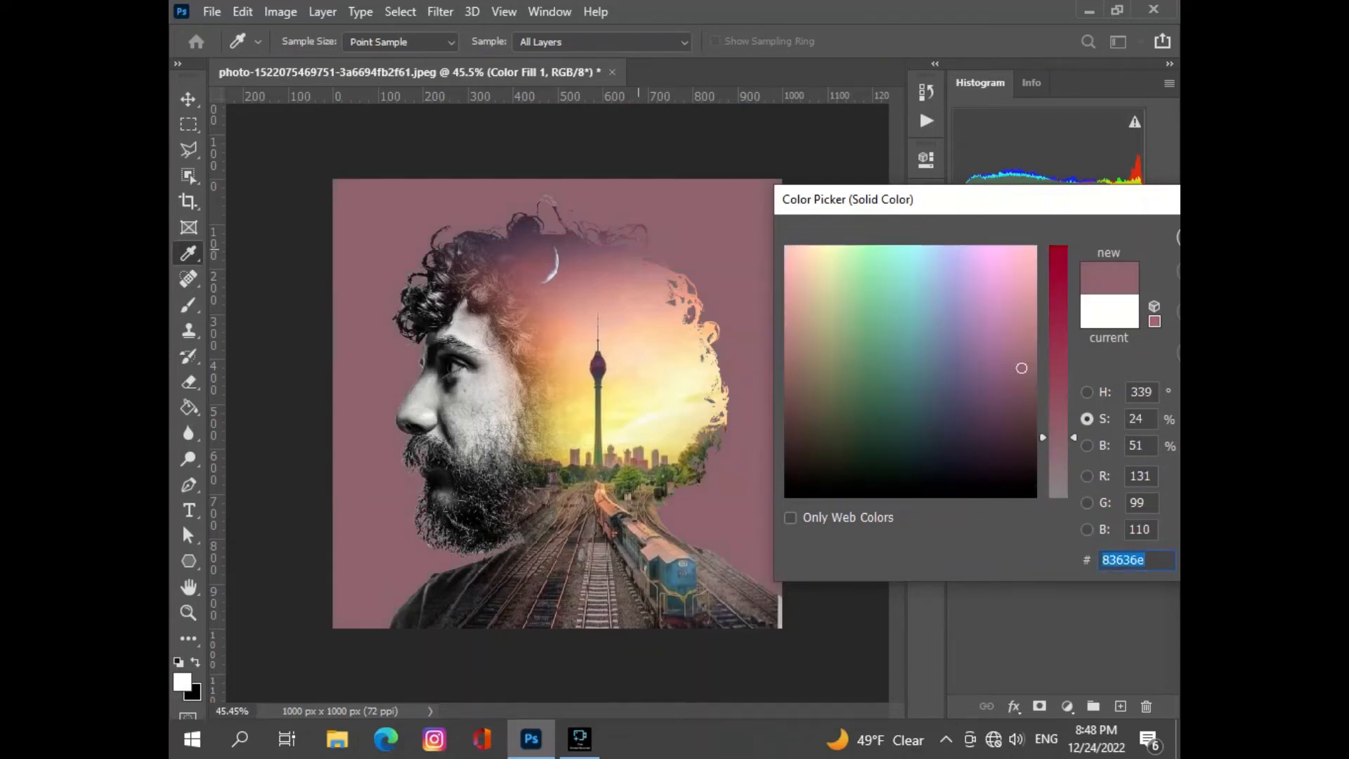
text(735c69)
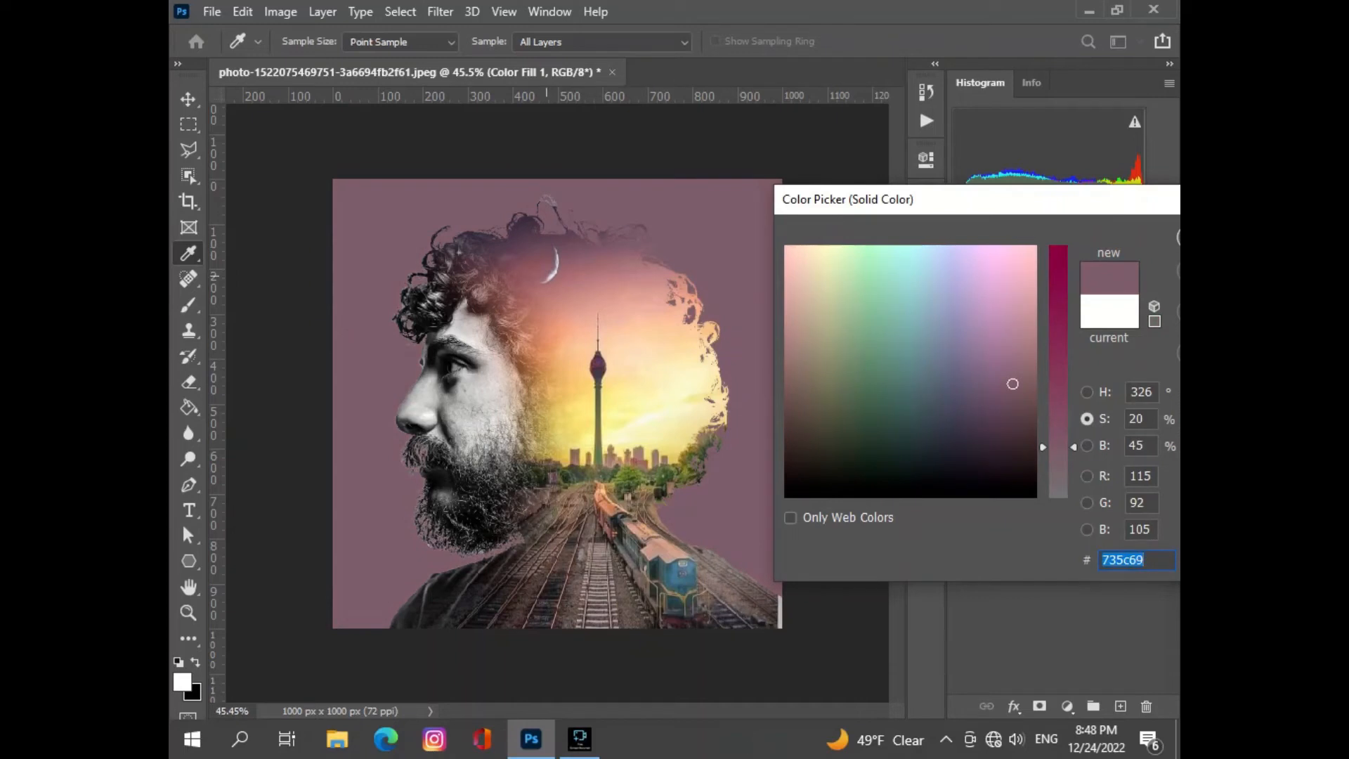
text(eae1f1)
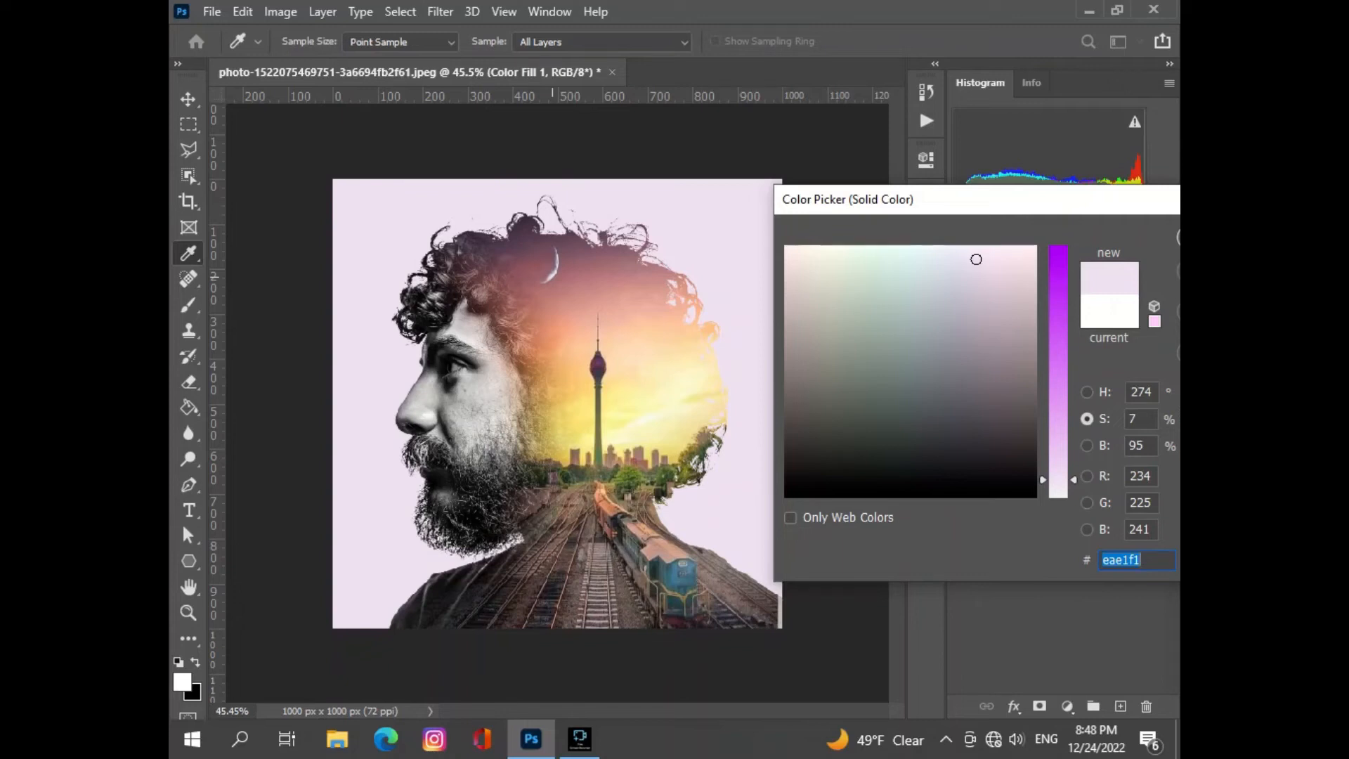
- Set the background fill to pale yellow #fcfbcd sampled from the bright sky inside the head
drag(1085, 201, 1177, 59)
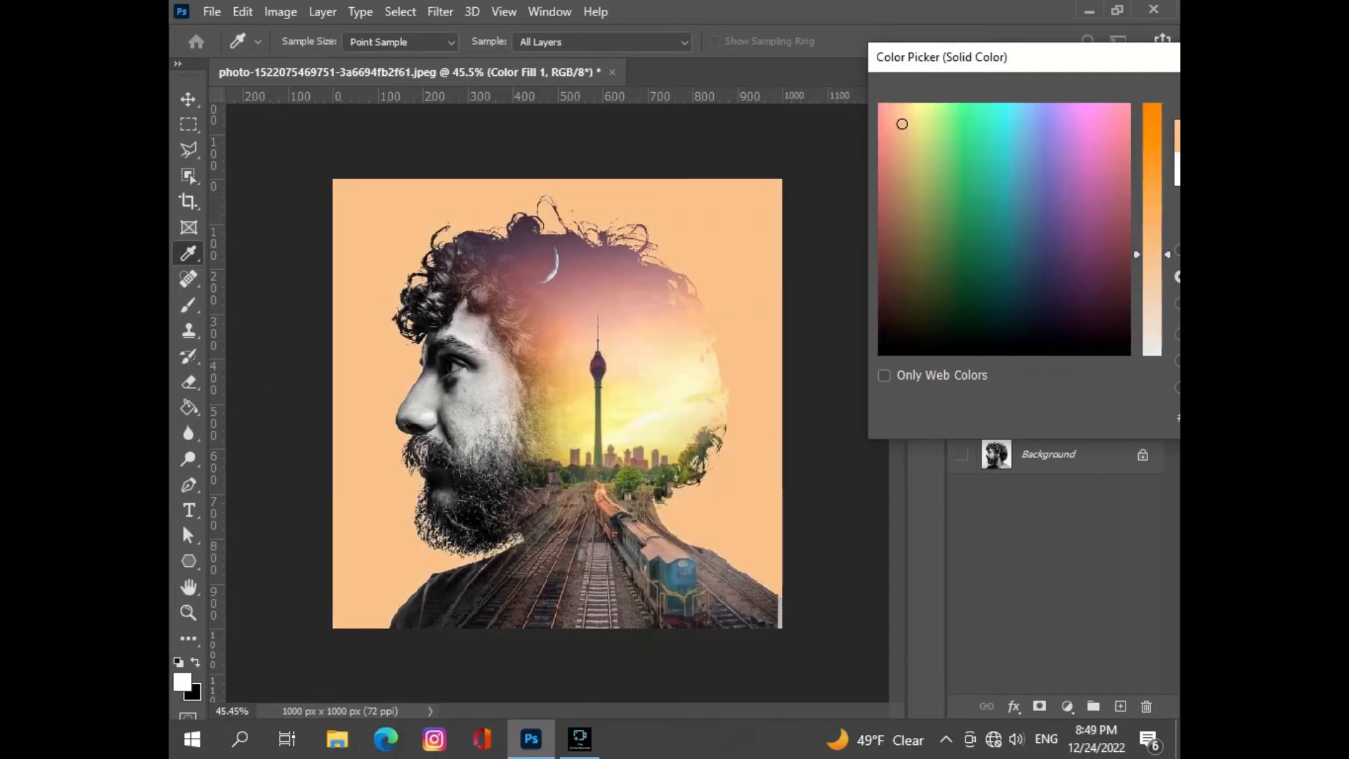
drag(1094, 57, 981, 64)
mouse_move(1041, 260)
mouse_down()
mouse_move(1041, 332)
mouse_move(1041, 200)
mouse_move(1041, 284)
mouse_up()
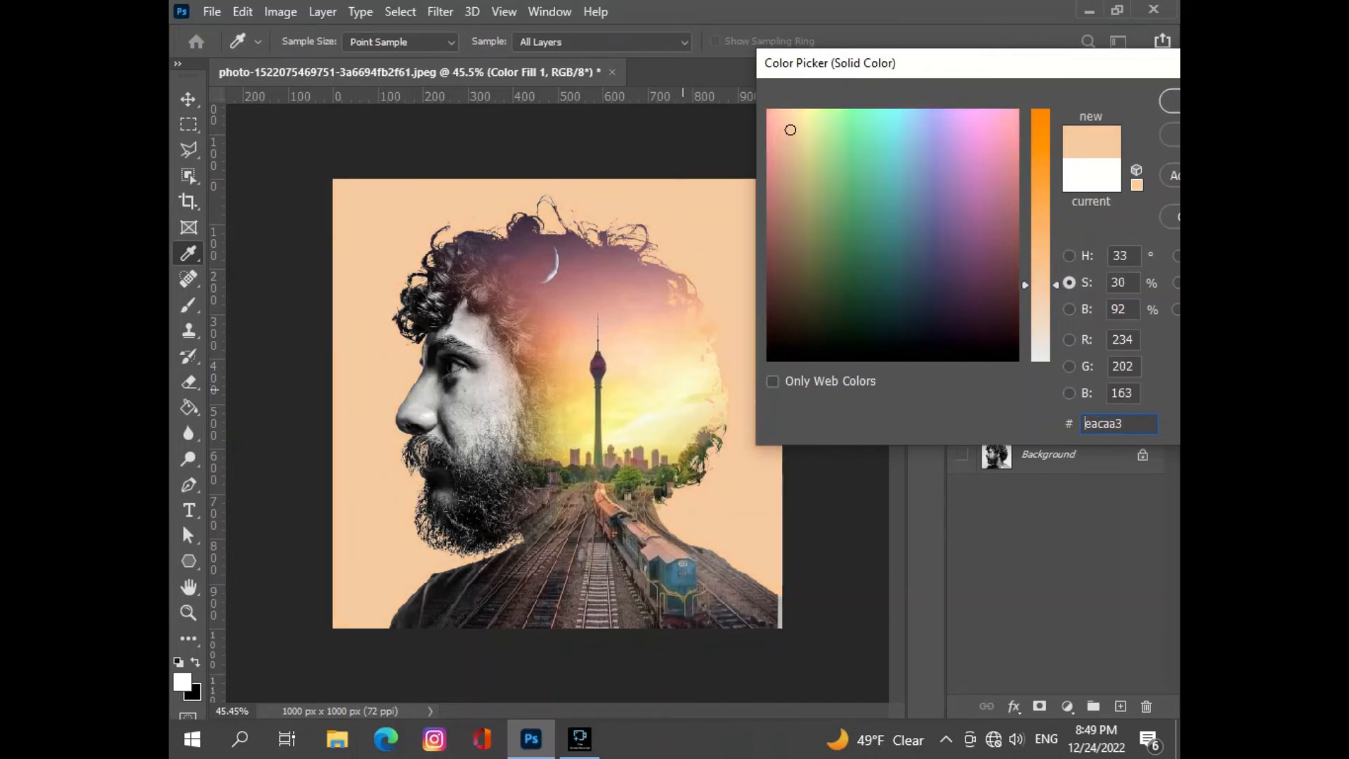
click(678, 387)
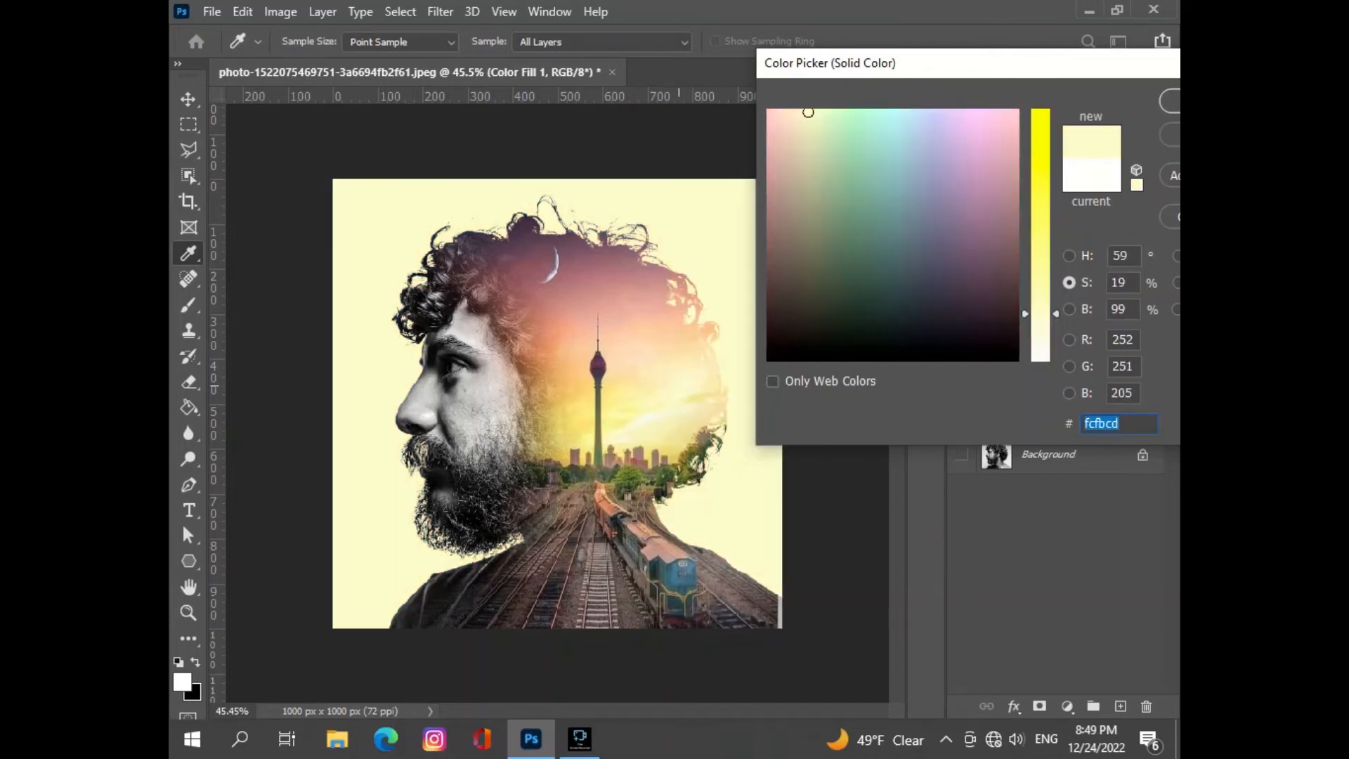
mouse_move(1040, 313)
mouse_down()
mouse_move(1041, 253)
mouse_move(1041, 313)
mouse_up()
key(Return)
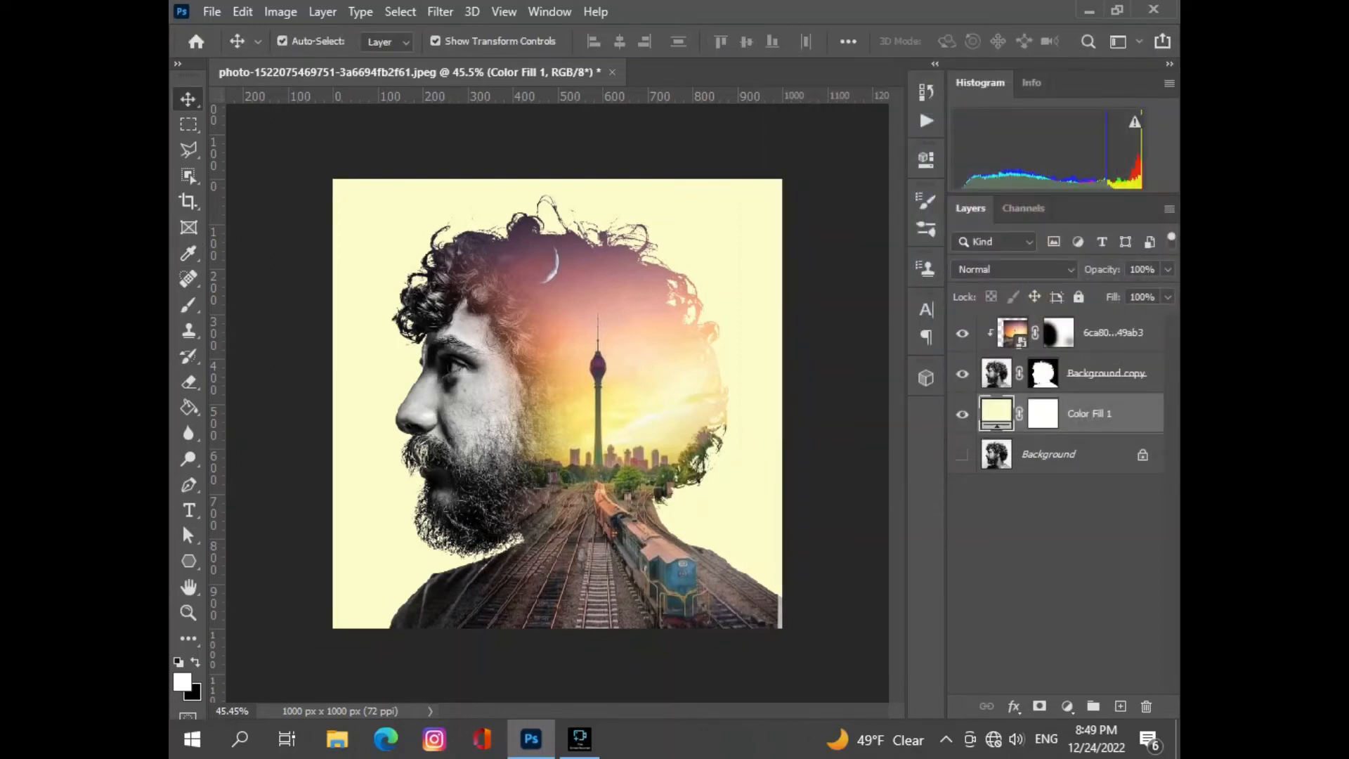
- Brush white at 50% flow on the railway photo's mask over the front curls, forehead and front shoulder, undoing the last dab
click(188, 305)
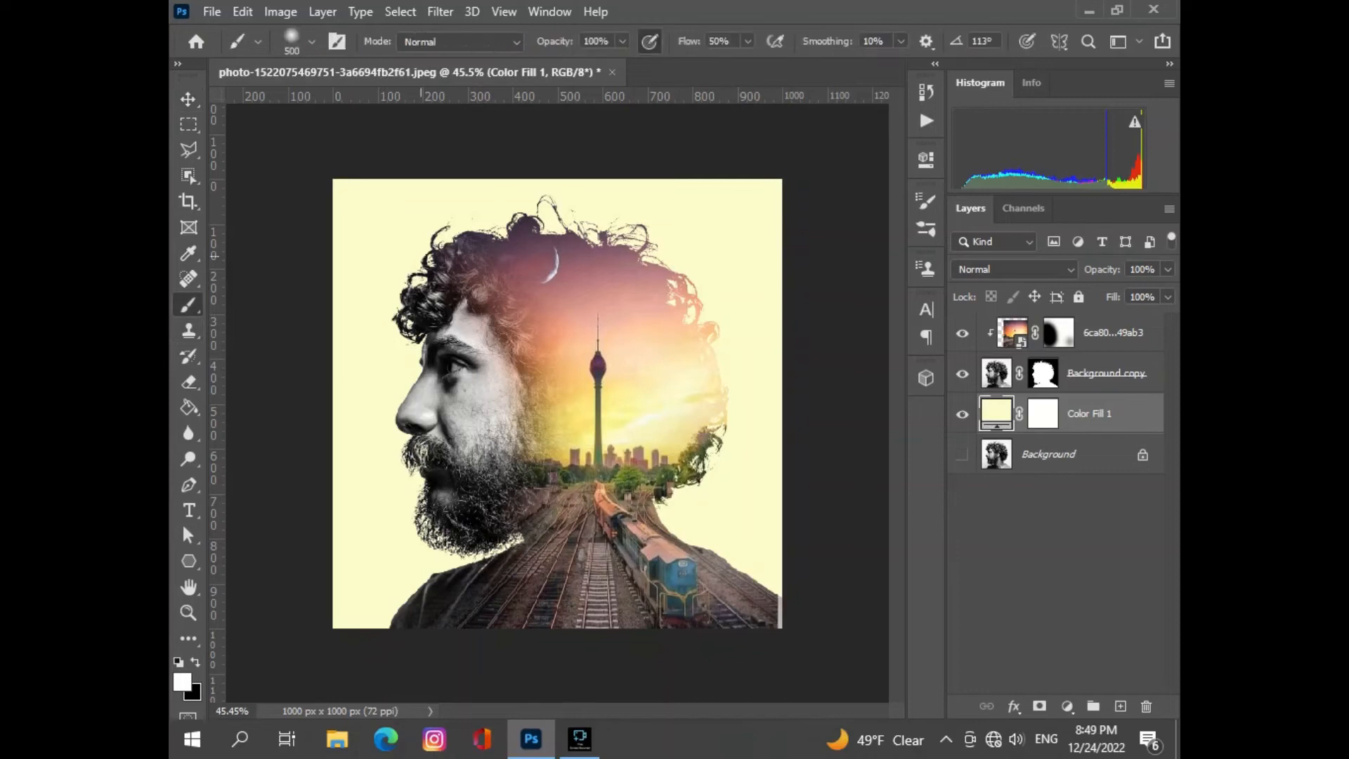
click(1059, 334)
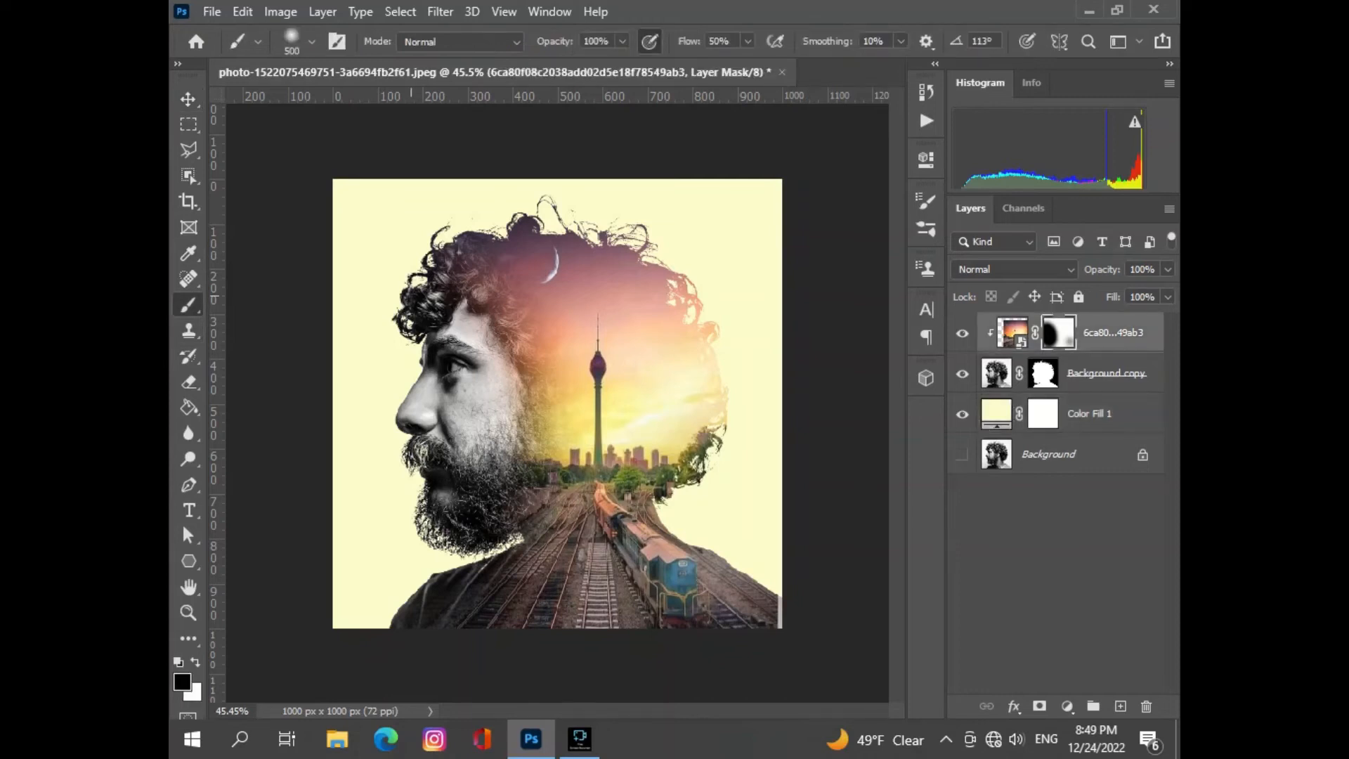
key(x)
click(420, 288)
click(388, 286)
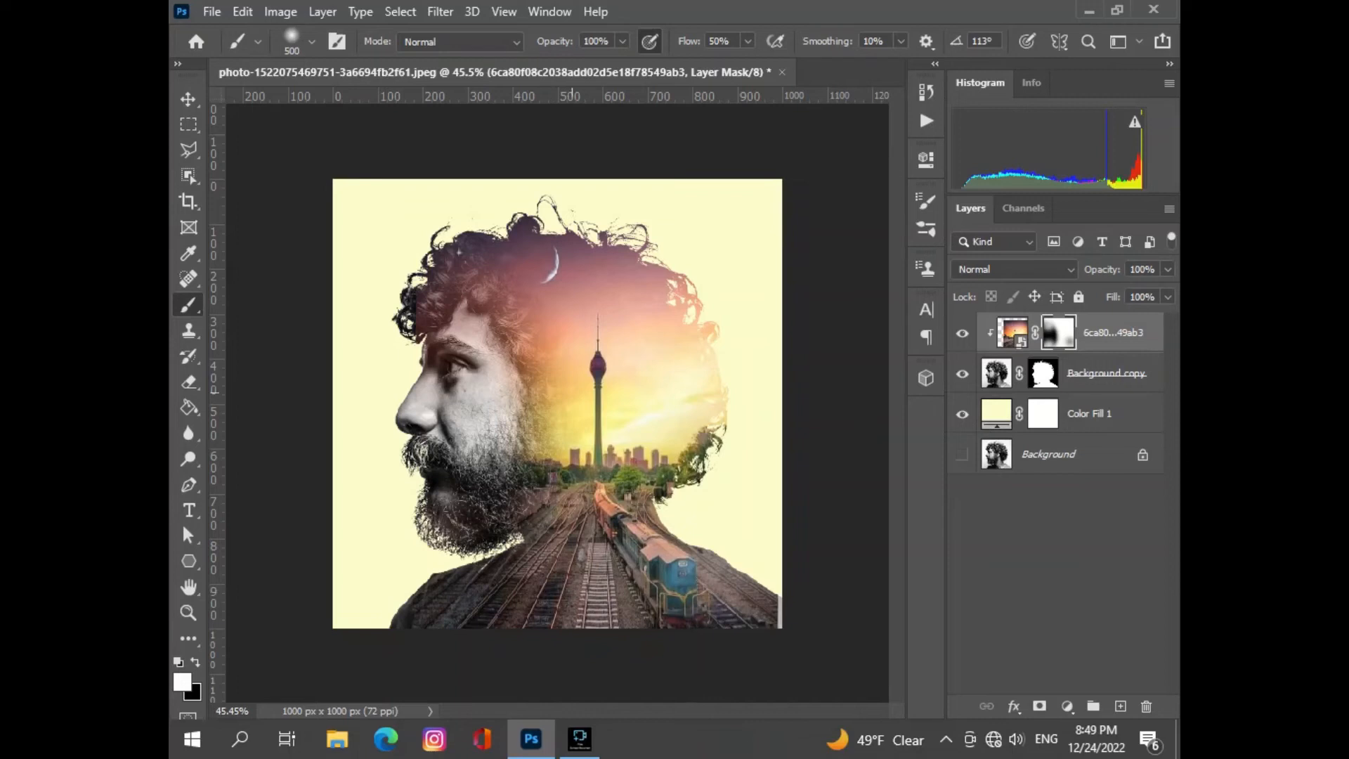
click(572, 391)
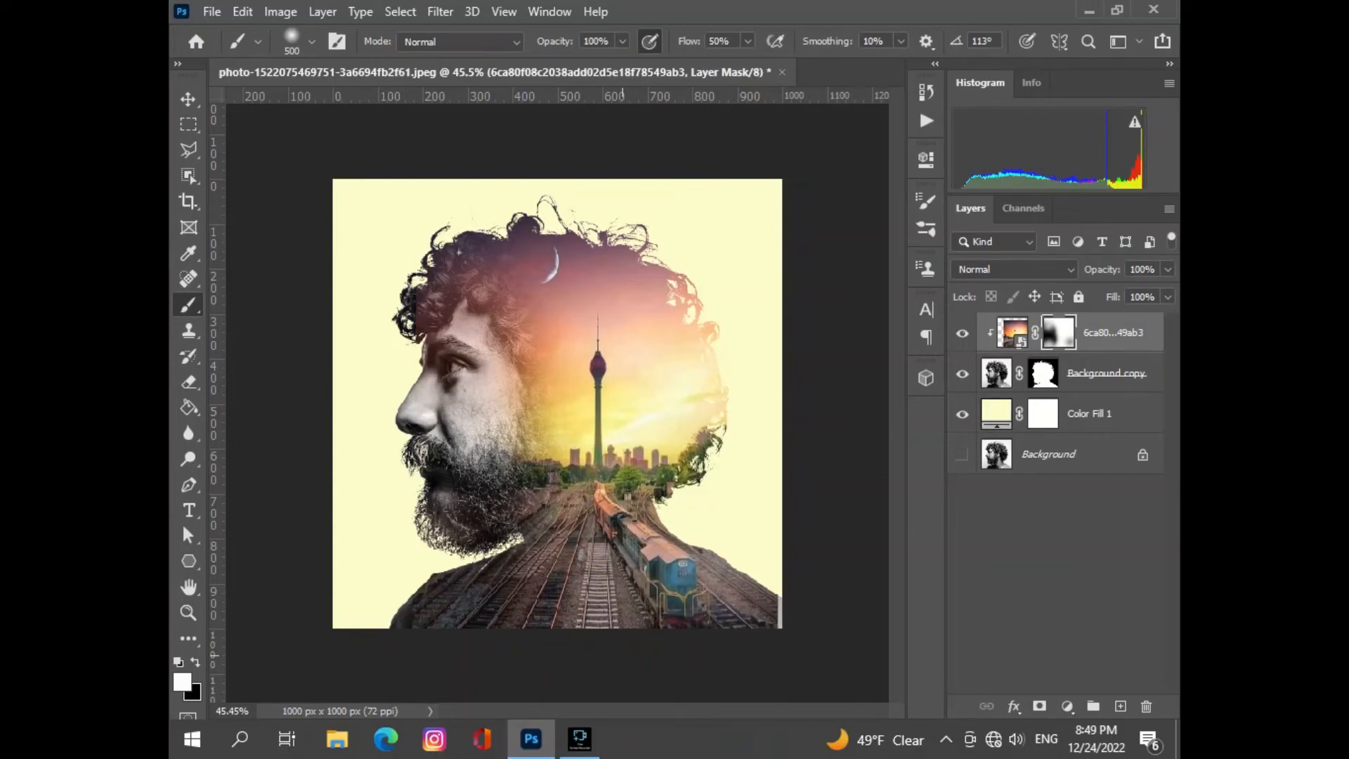
key(ctrl+z)
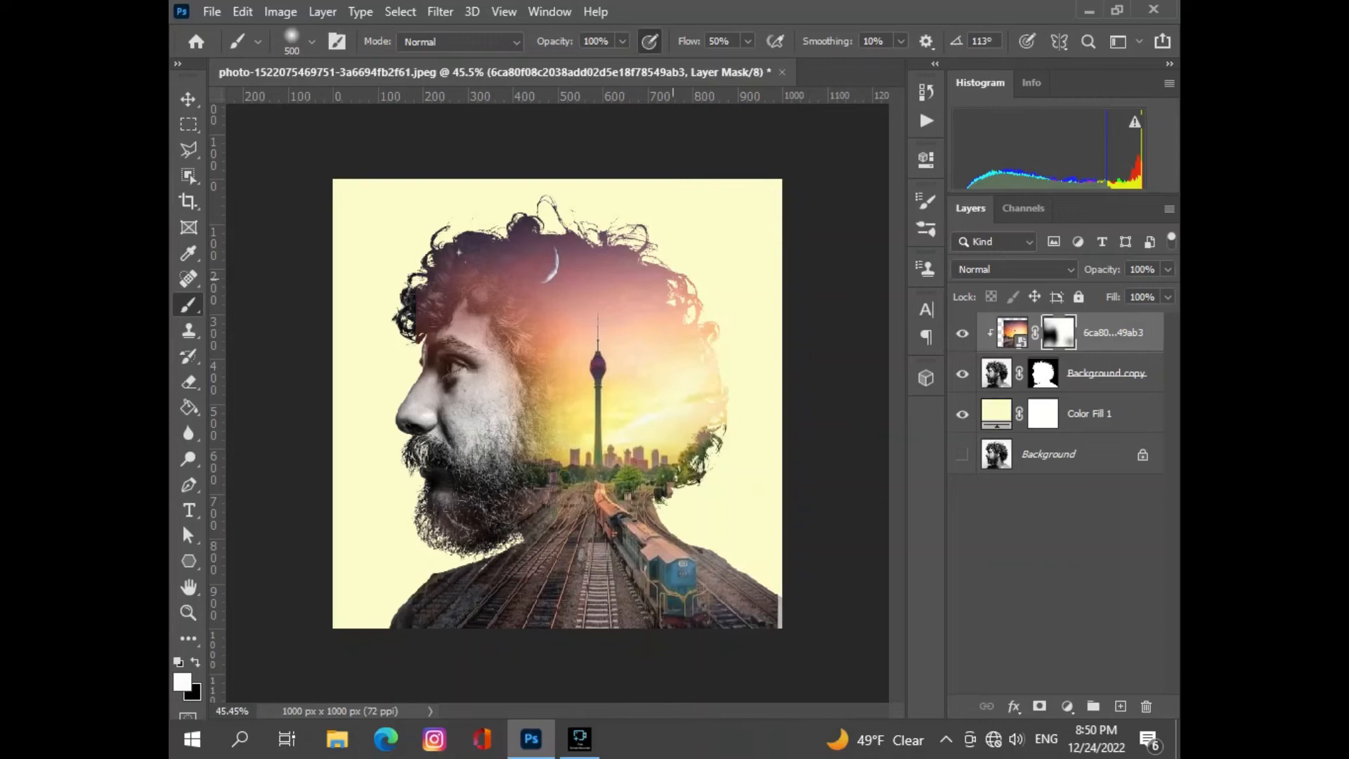
- Reopen the background fill's color for editing and try the greens #516455 and #91ad8c
key(v)
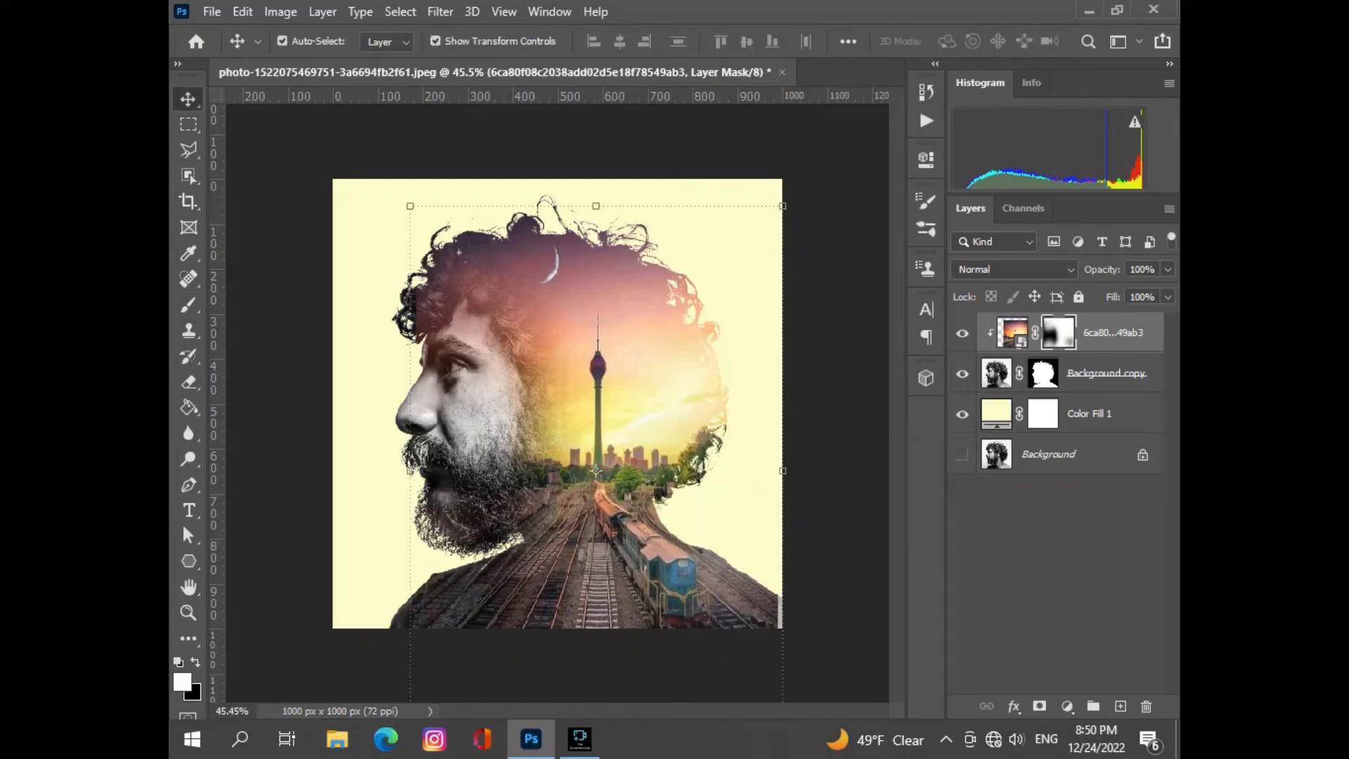
double_click(996, 413)
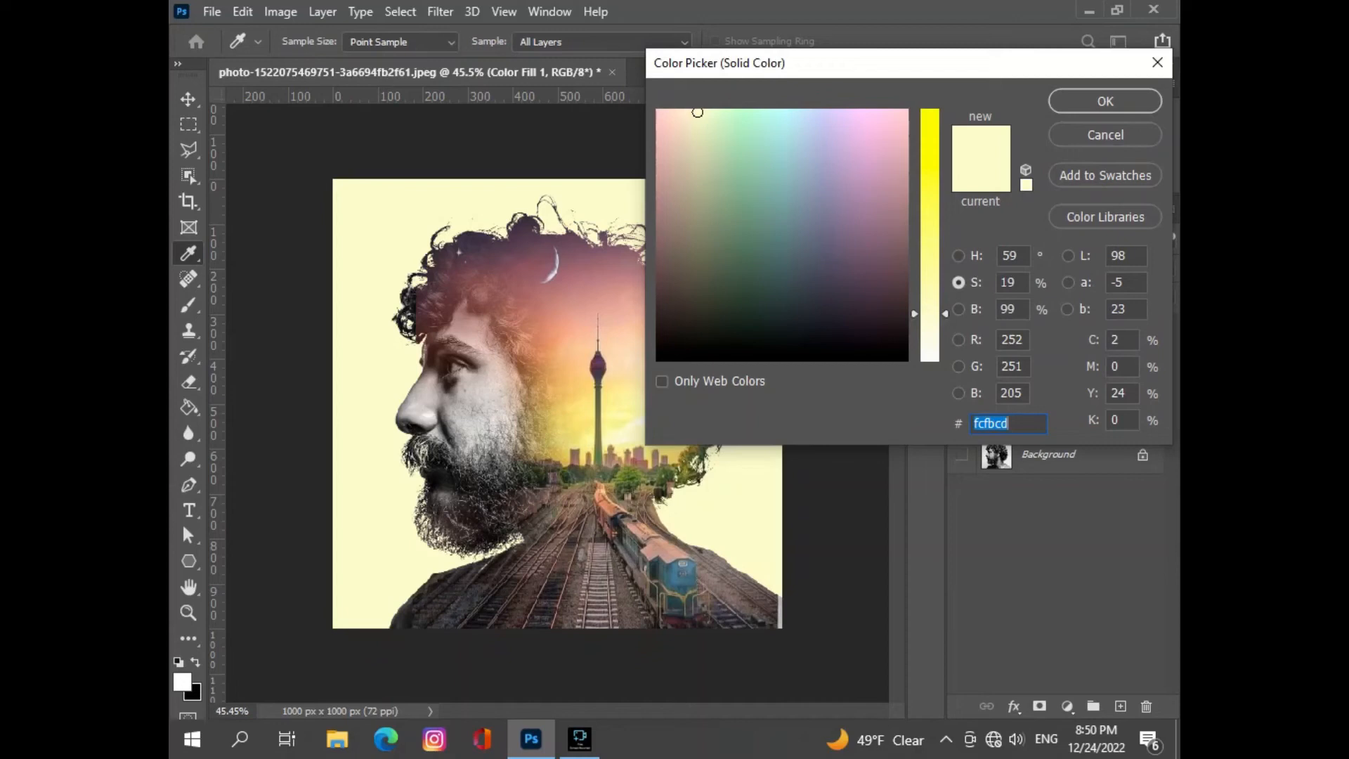
click(849, 344)
click(749, 262)
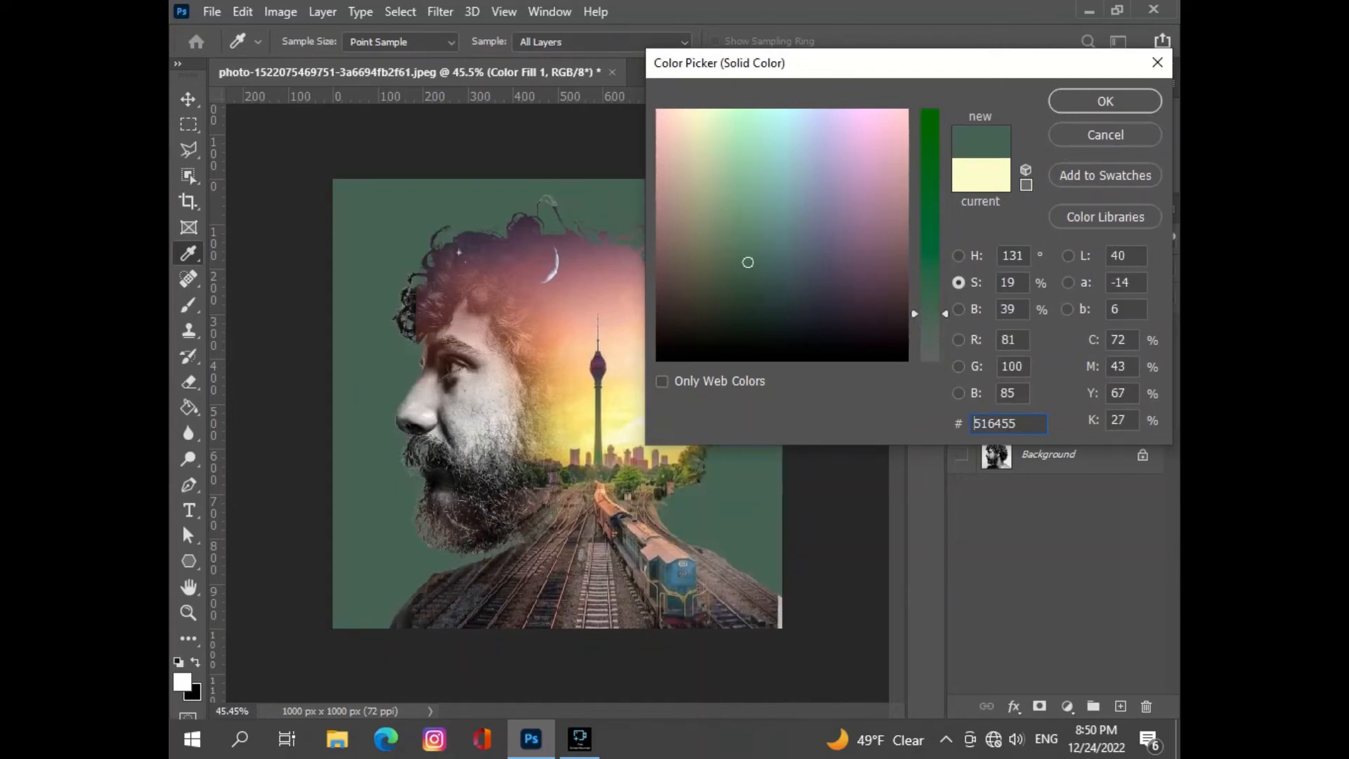
drag(749, 262, 734, 190)
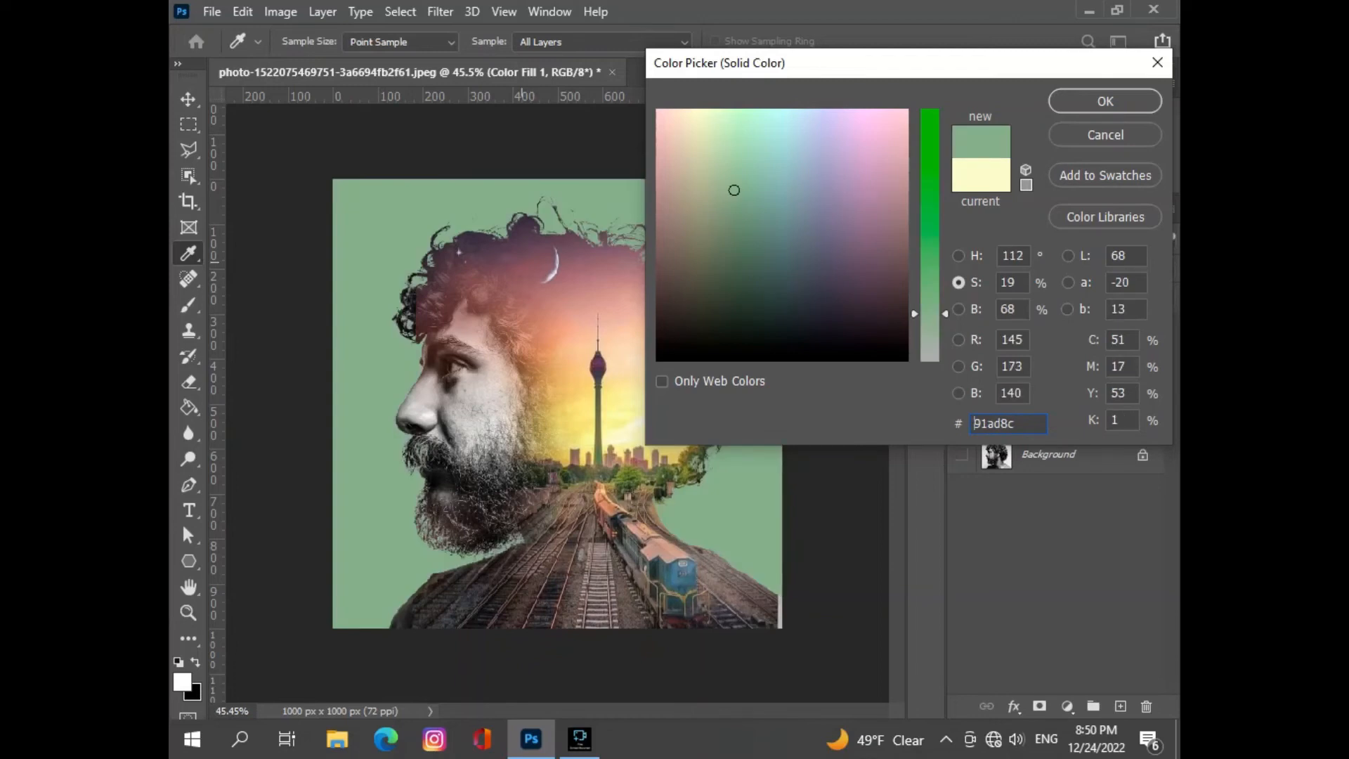
- Try colors sampled from the moon and sky on the background fill, including #dfdee9, mauve #af9fa8, peach #eaccb6 and red #ab736c
click(559, 262)
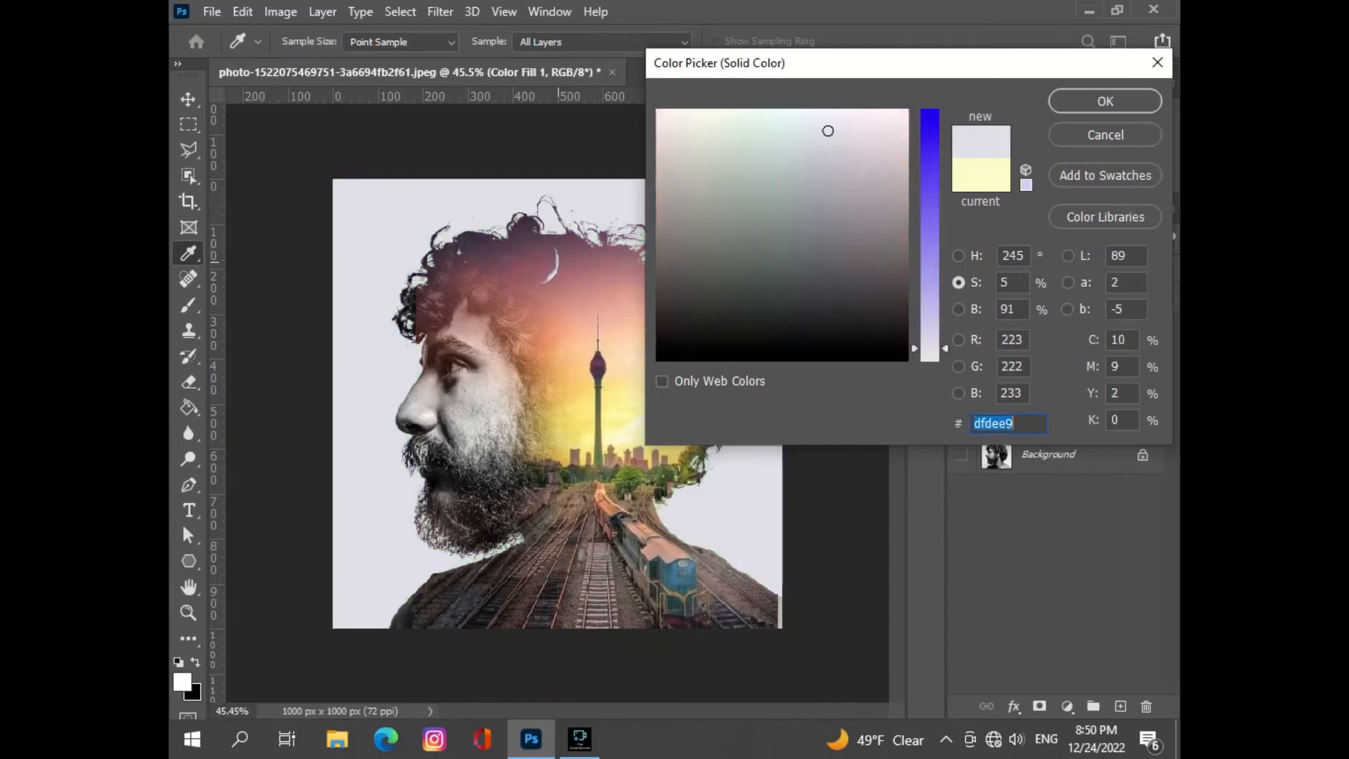
click(557, 274)
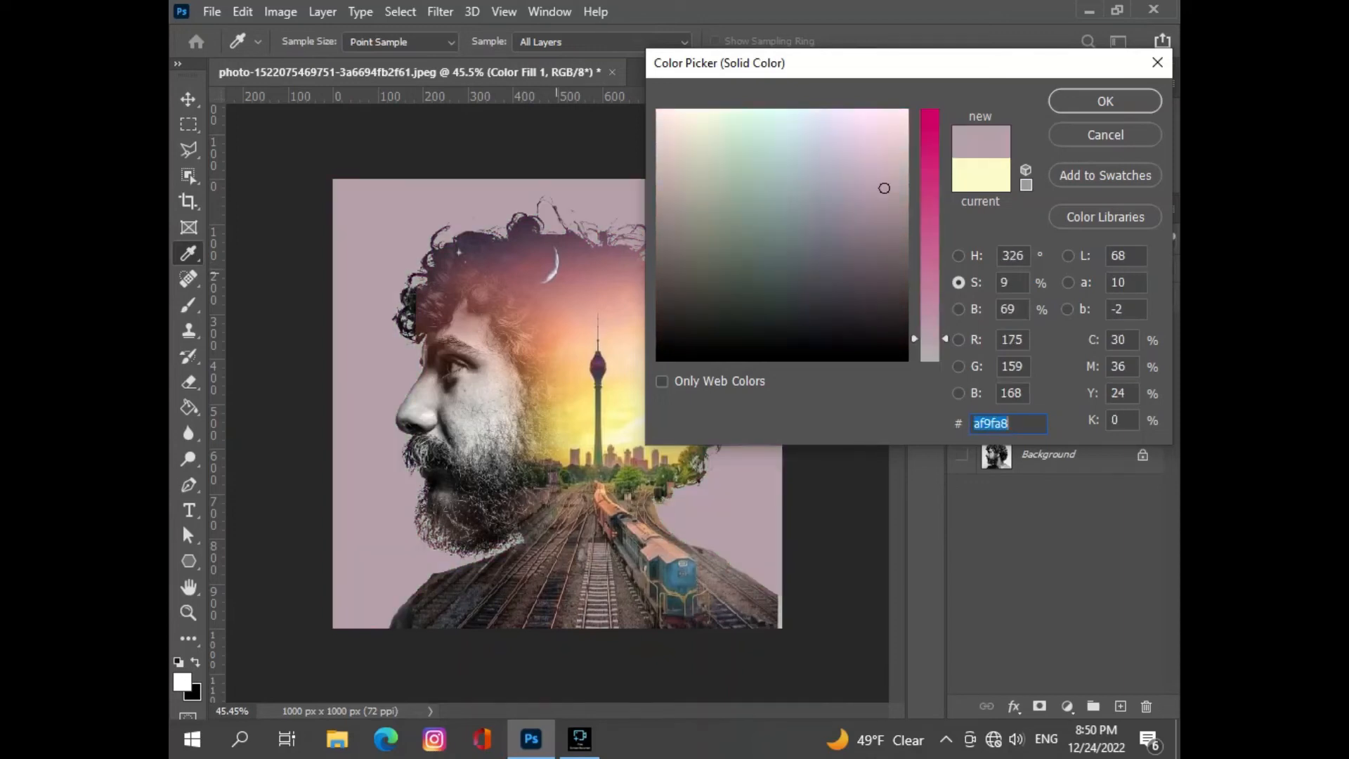
click(594, 366)
click(599, 330)
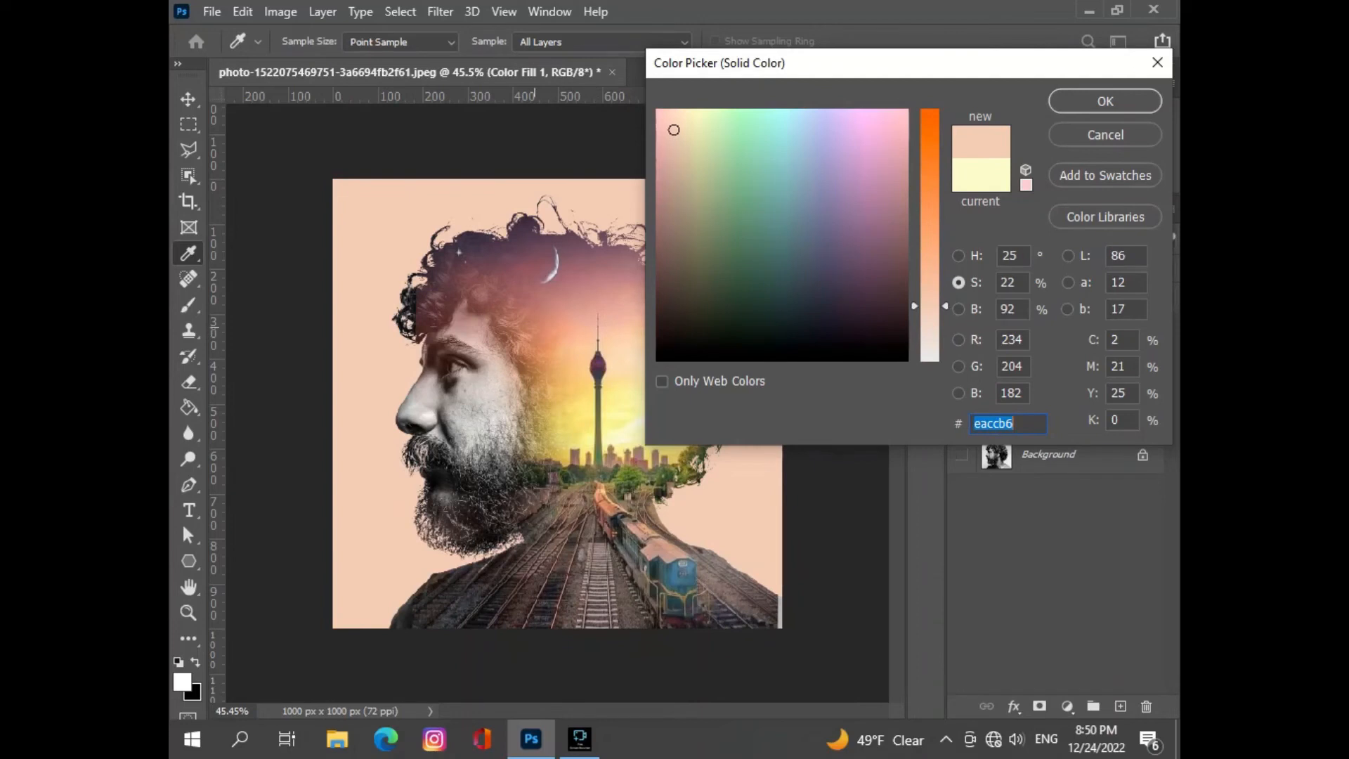
click(535, 328)
click(536, 309)
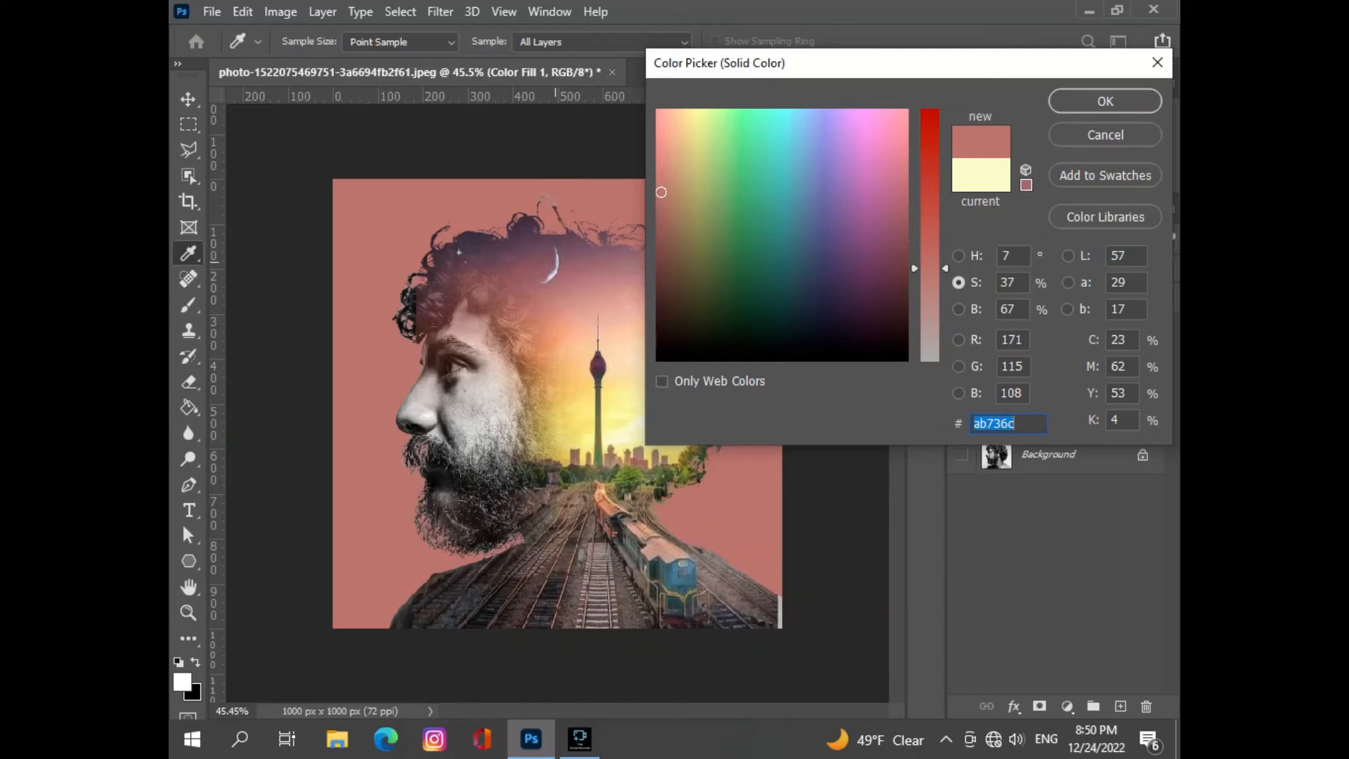
- Try the blue-grey #8a909f sampled near the moon and the neutral grey #9f9f9f as the background fill color
click(558, 262)
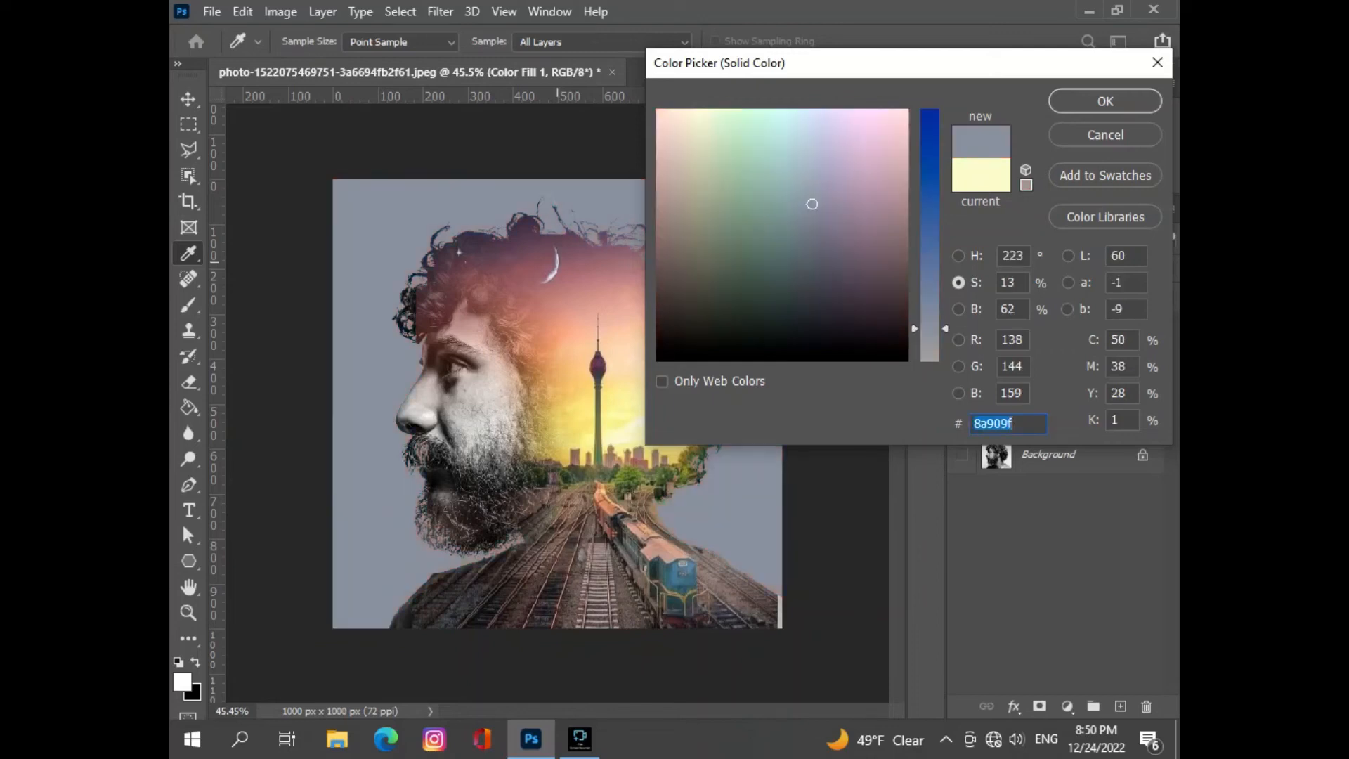
drag(929, 328, 929, 361)
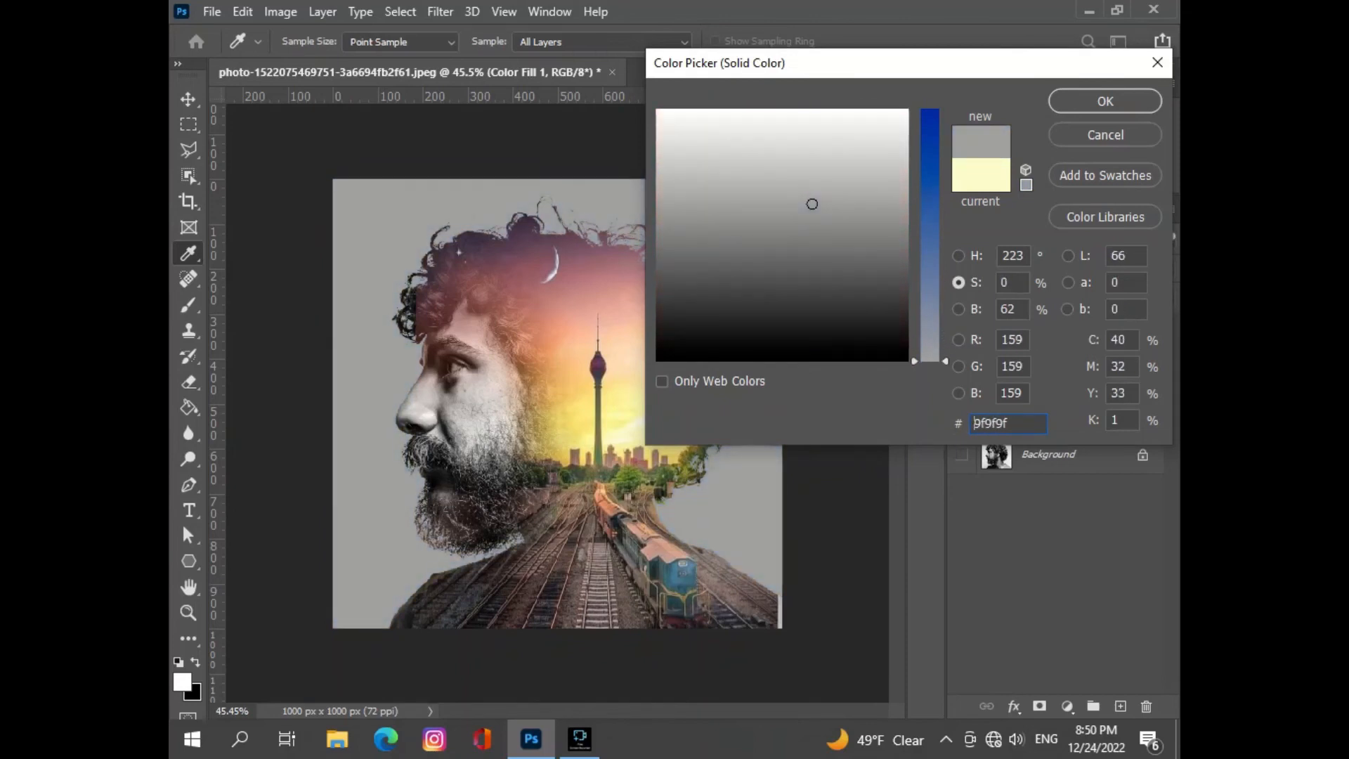
drag(930, 361, 930, 357)
drag(999, 71, 1178, 207)
- Sample the bright sky inside the head and reduce its saturation to set the background fill to cream #f8f2d9
click(710, 380)
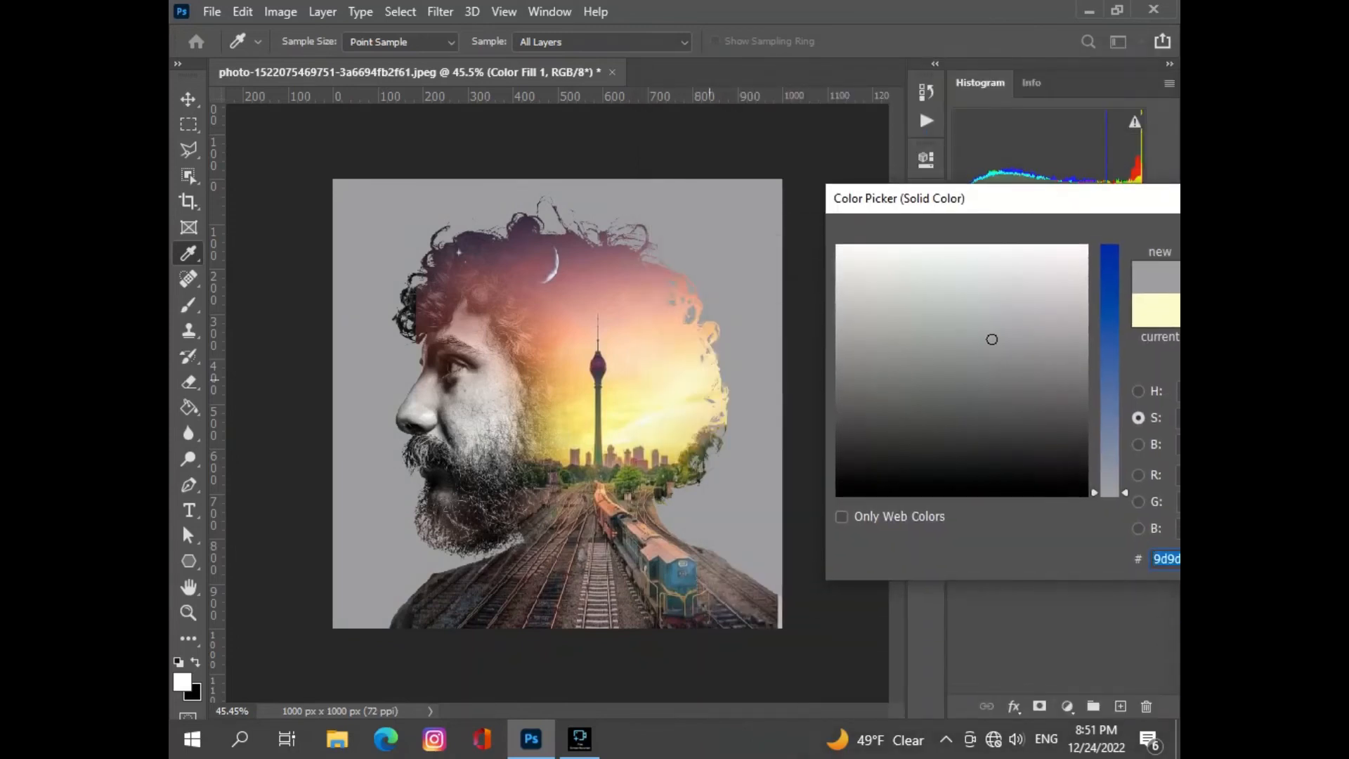
drag(1110, 424, 1110, 463)
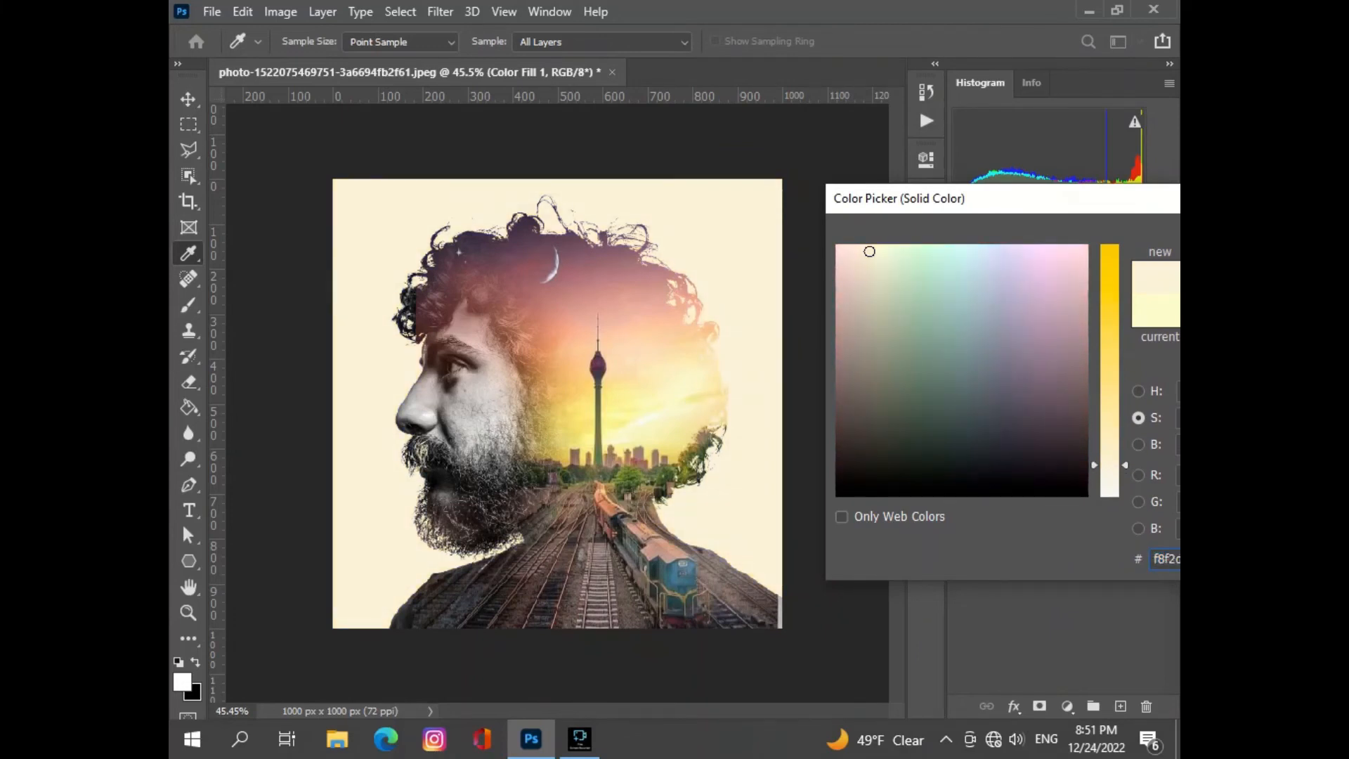
drag(1040, 199, 814, 204)
click(1058, 244)
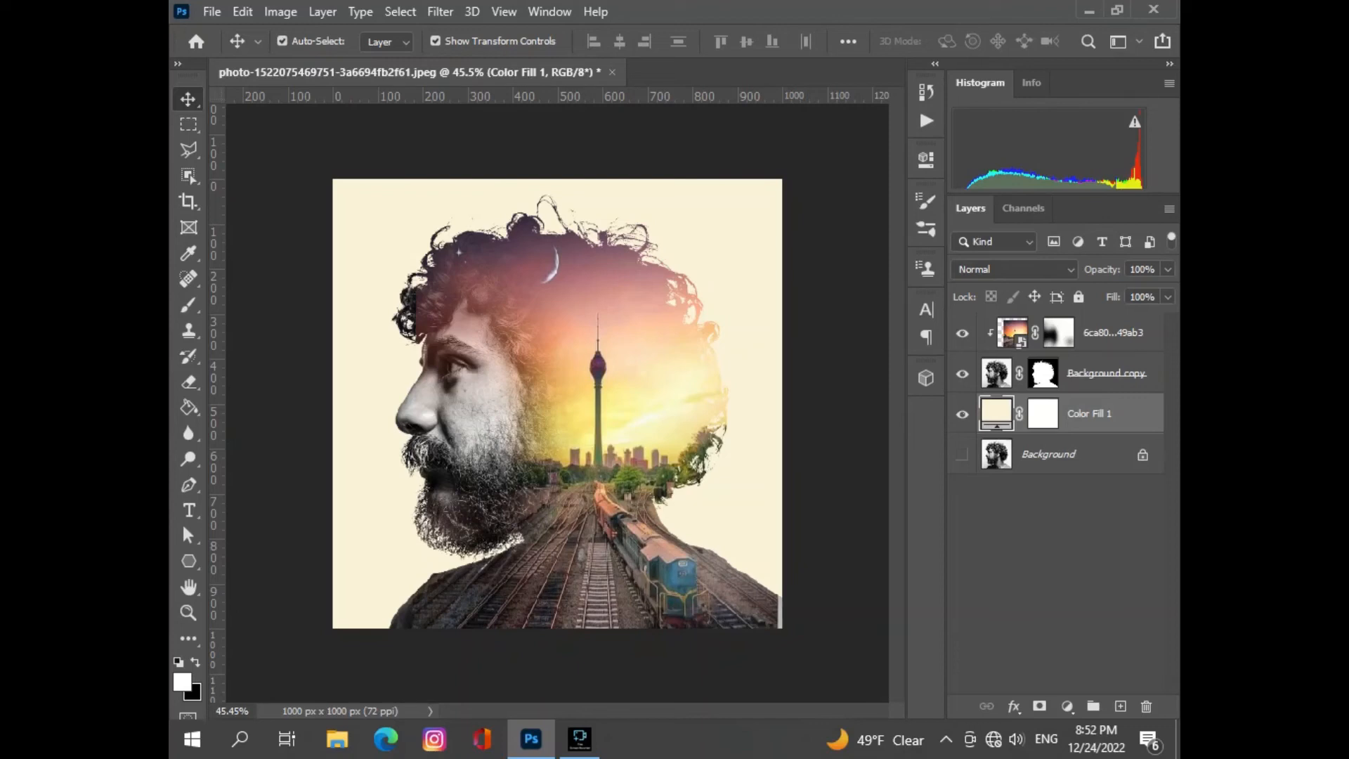
- Add a Curves adjustment directly above the background fill and darken its midtones with a curve point at input 155
click(1066, 706)
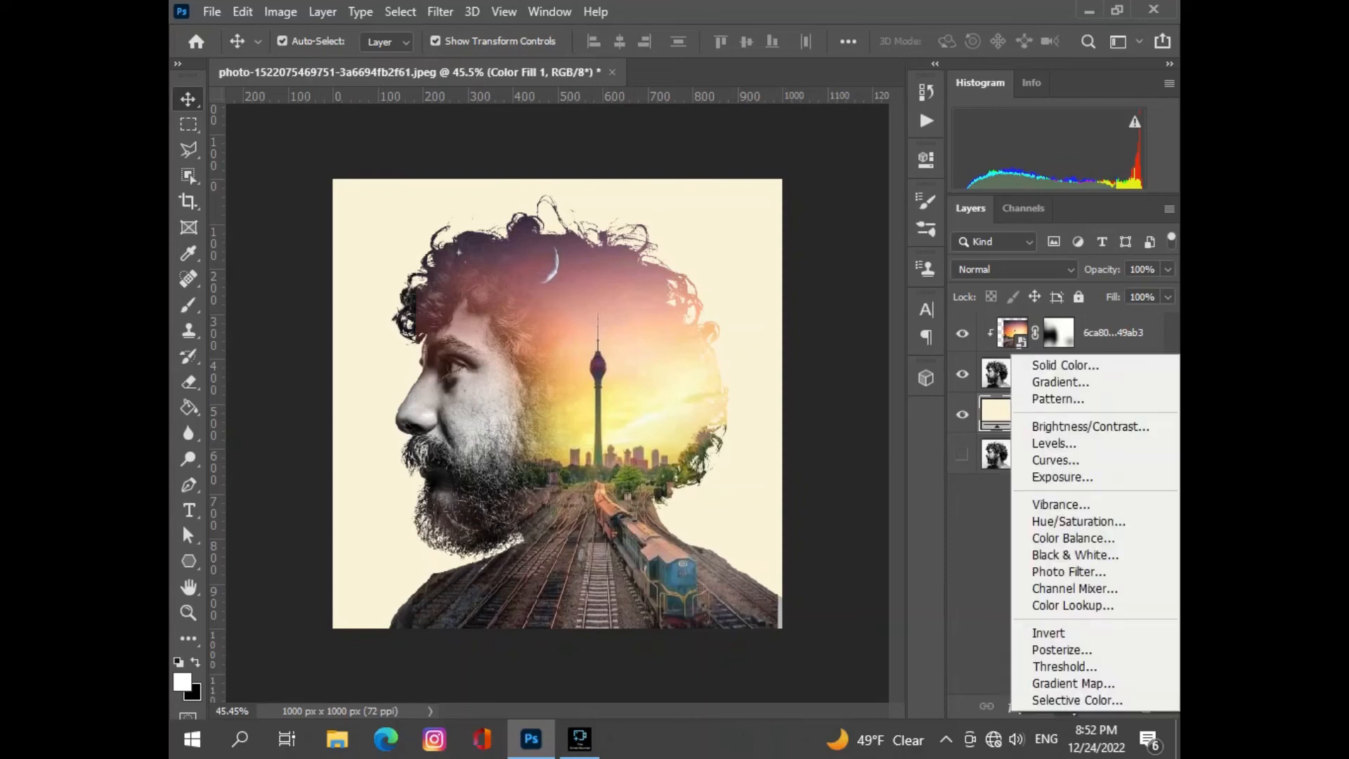
click(1056, 460)
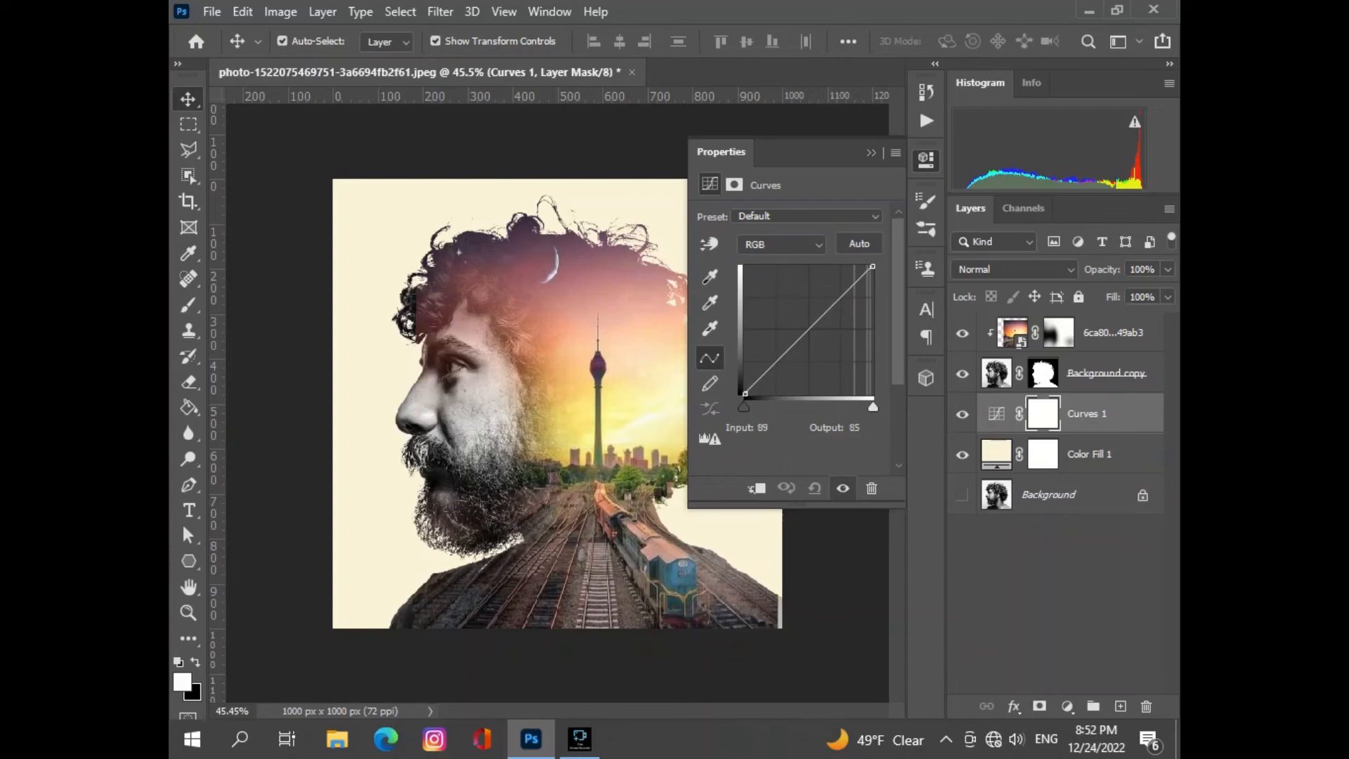
mouse_move(797, 337)
mouse_down()
mouse_move(825, 355)
mouse_move(807, 335)
mouse_move(822, 342)
mouse_up()
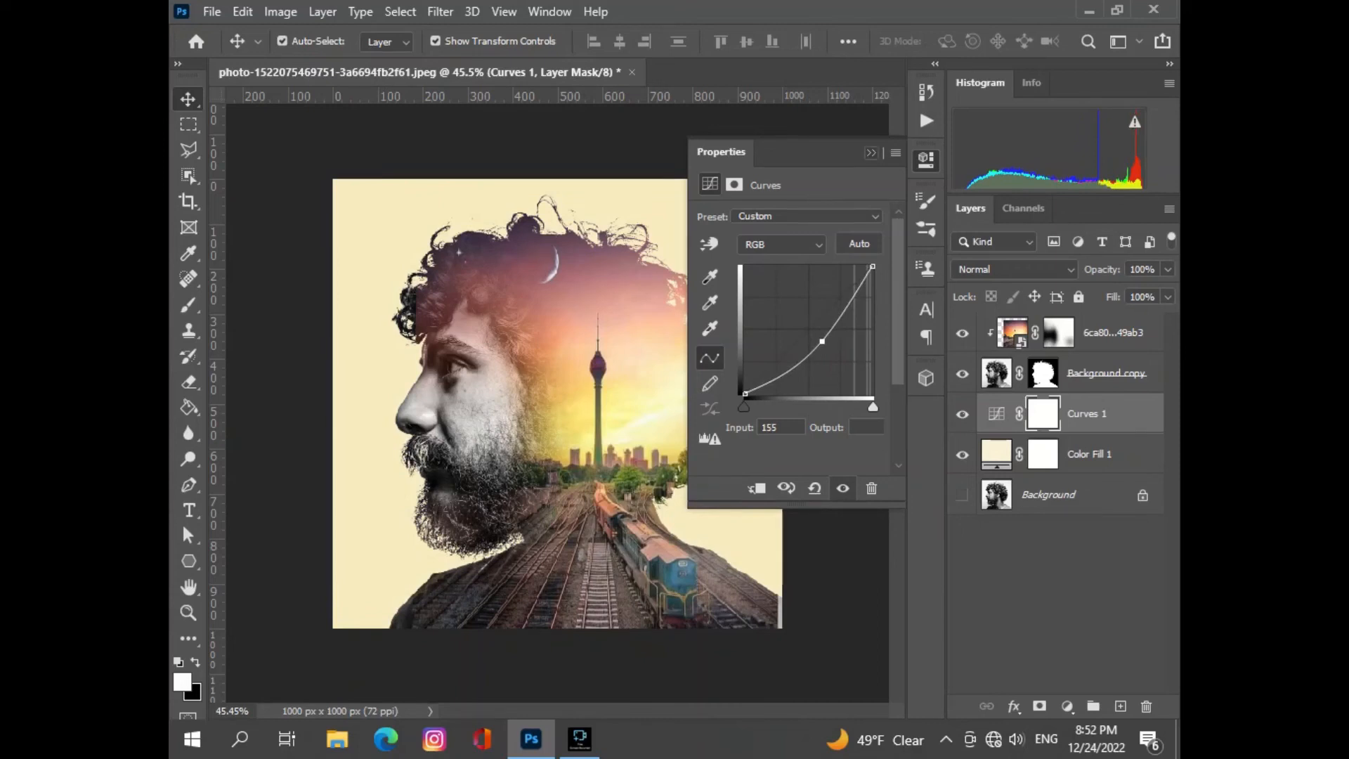
click(872, 152)
- Add a second Curves adjustment above the railway photo layer
click(643, 383)
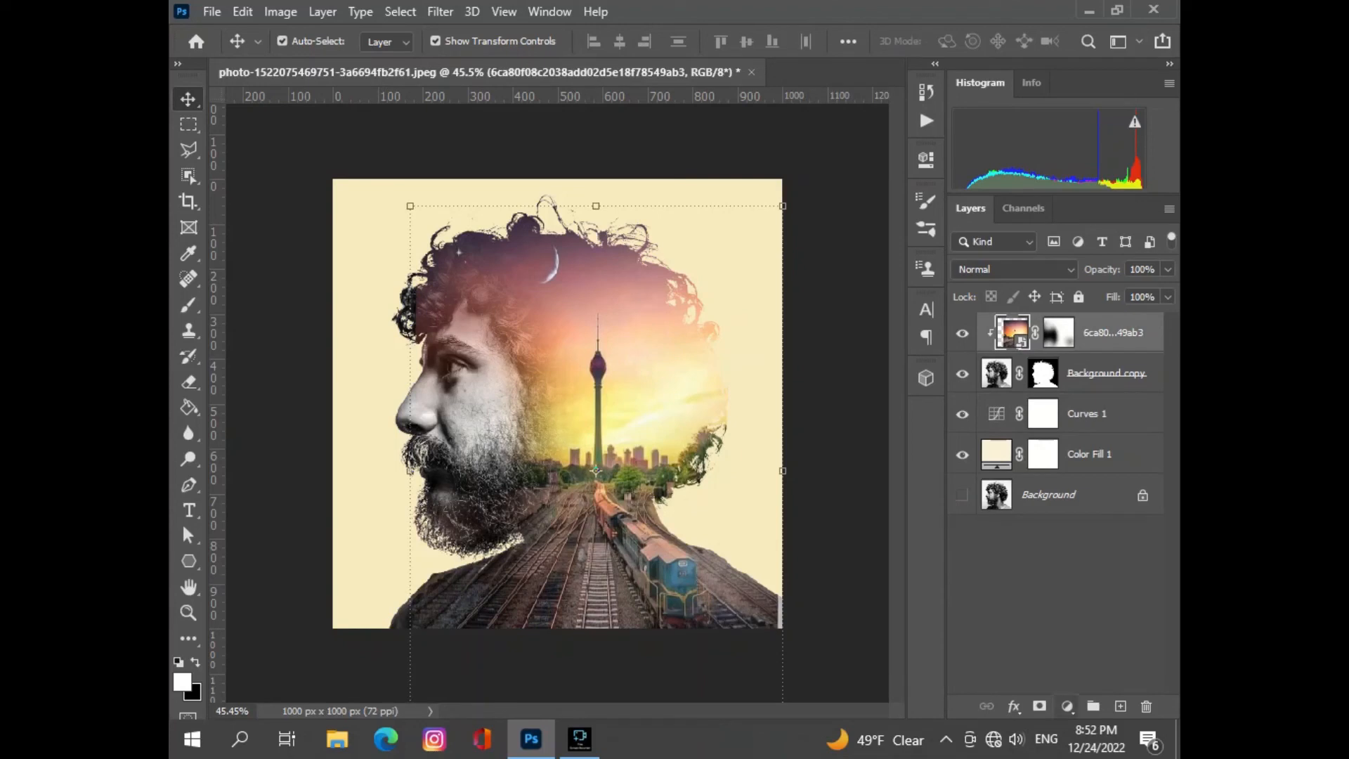
click(1068, 707)
click(1055, 451)
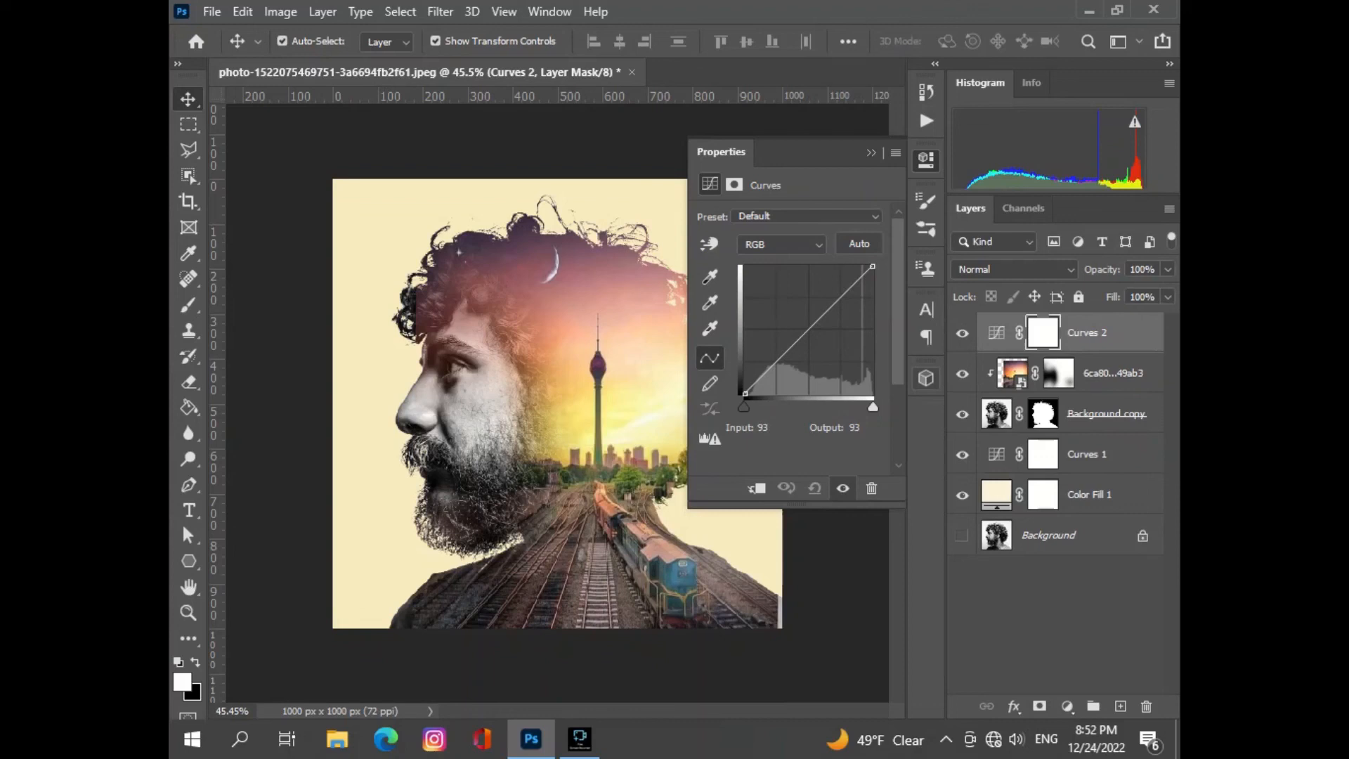
- Try darkening the whole composite with a midtone curve point and a highlight point at input 214, removing both points
drag(802, 336, 801, 347)
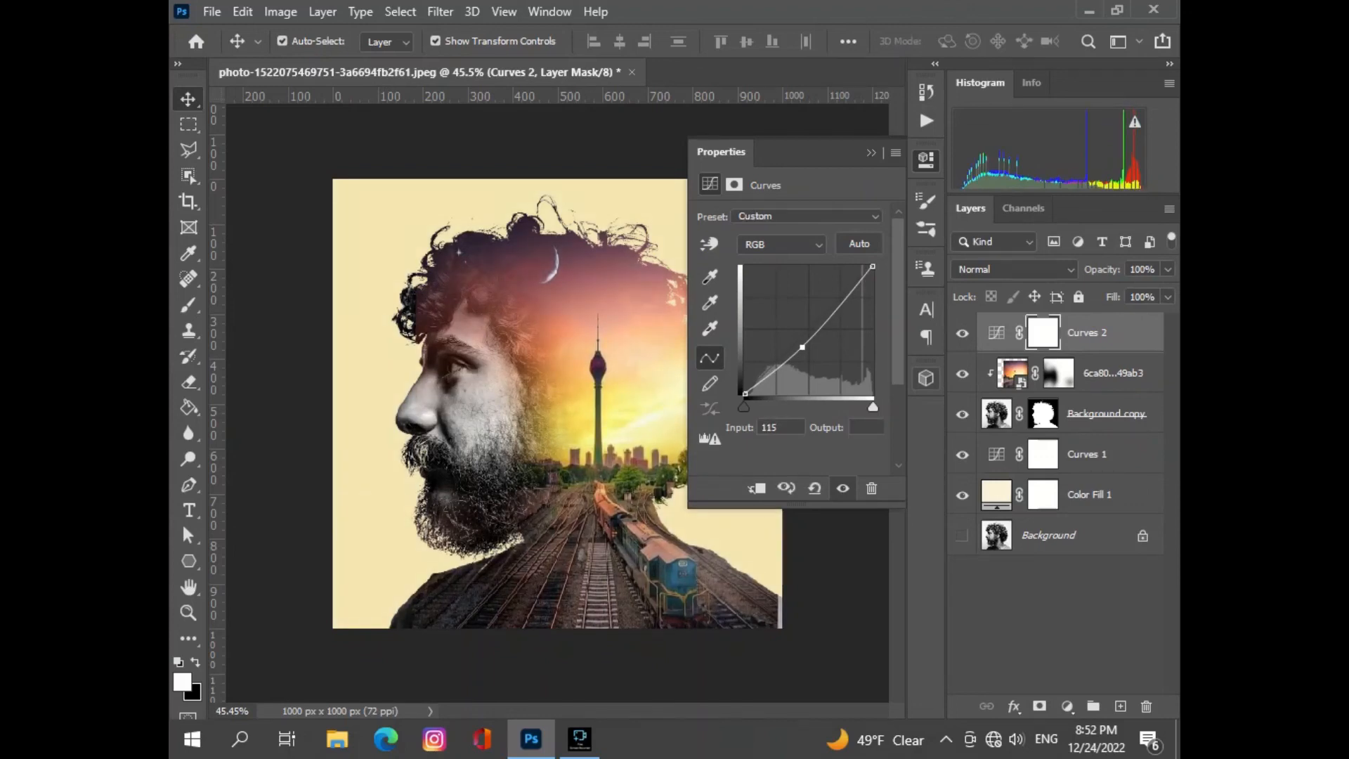
mouse_move(801, 347)
mouse_down()
mouse_move(813, 354)
mouse_move(803, 346)
mouse_up()
drag(803, 347, 852, 303)
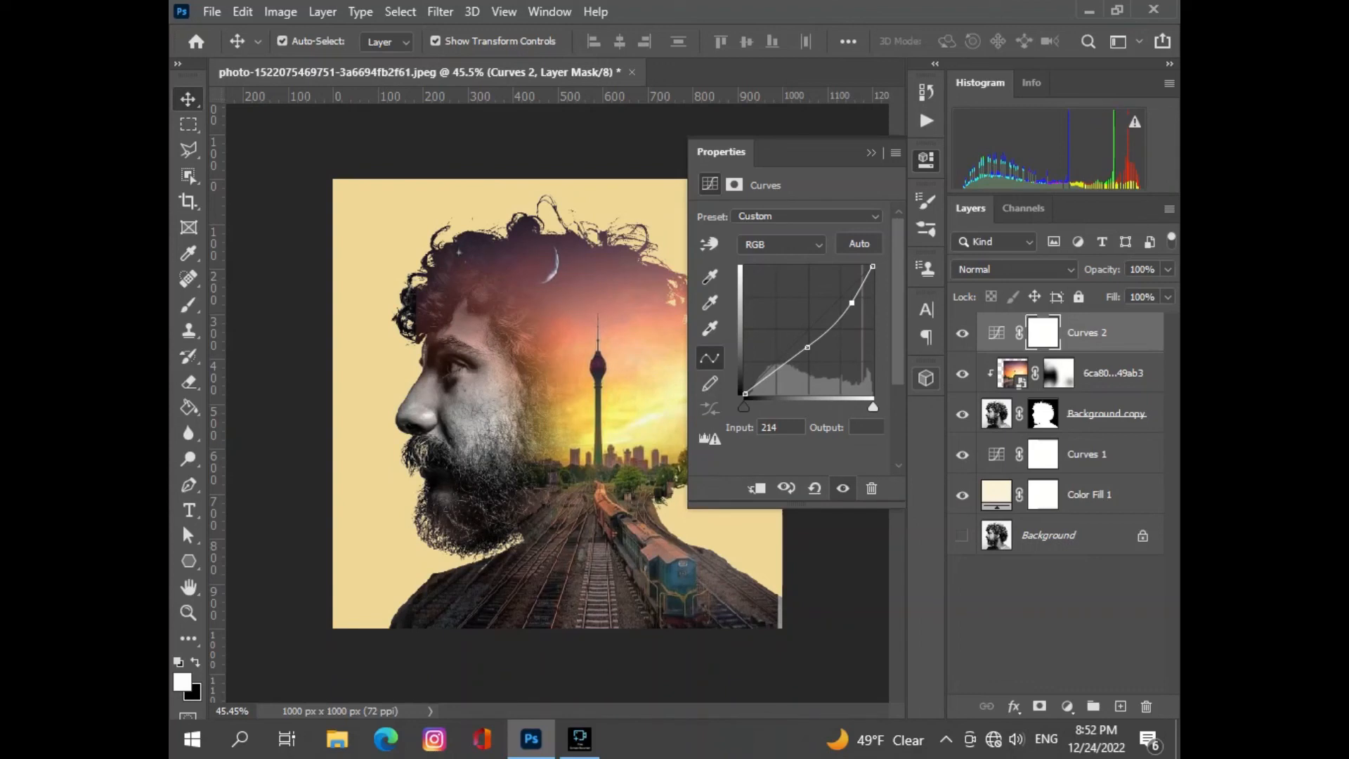
ctrl+click(851, 303)
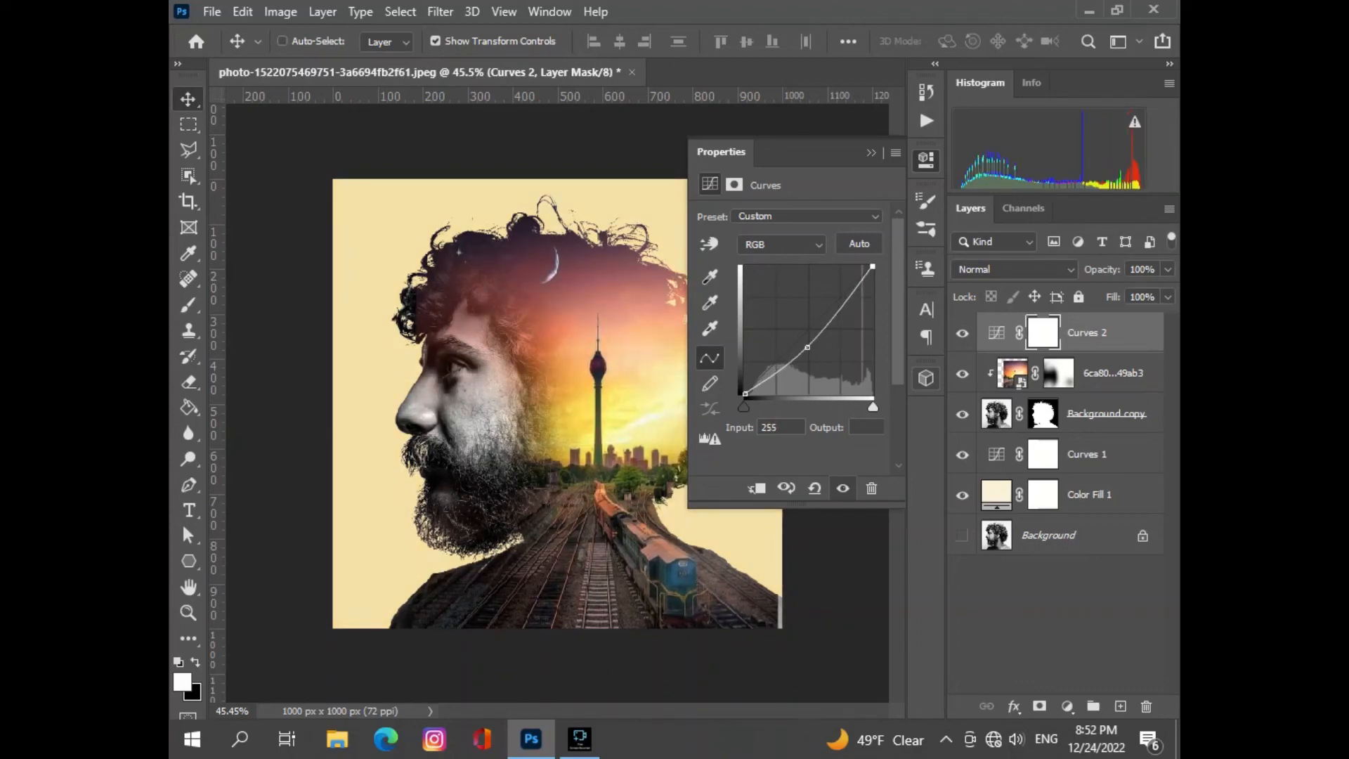
ctrl+click(808, 347)
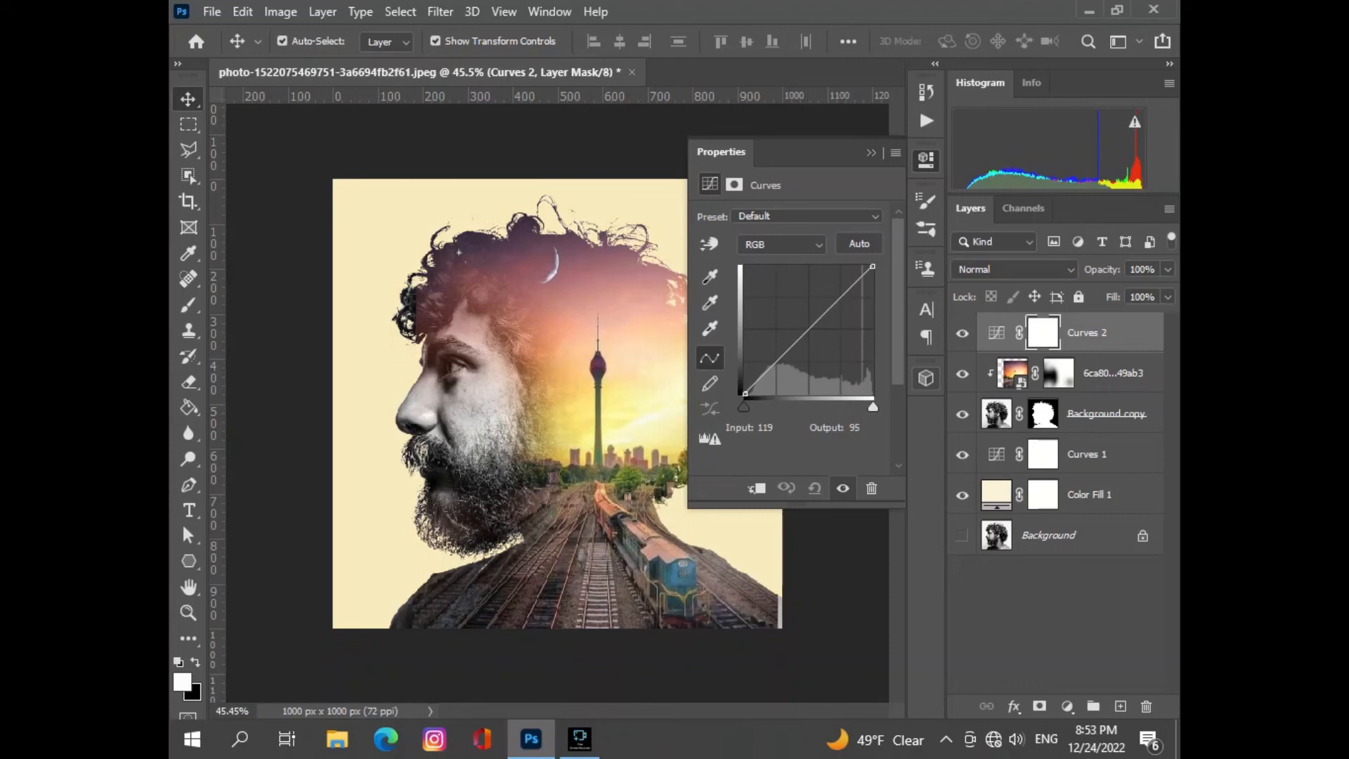
- Darken the composite's midtones slightly with a lowered point at input 109 on the topmost Curves adjustment
click(791, 348)
drag(792, 348, 799, 351)
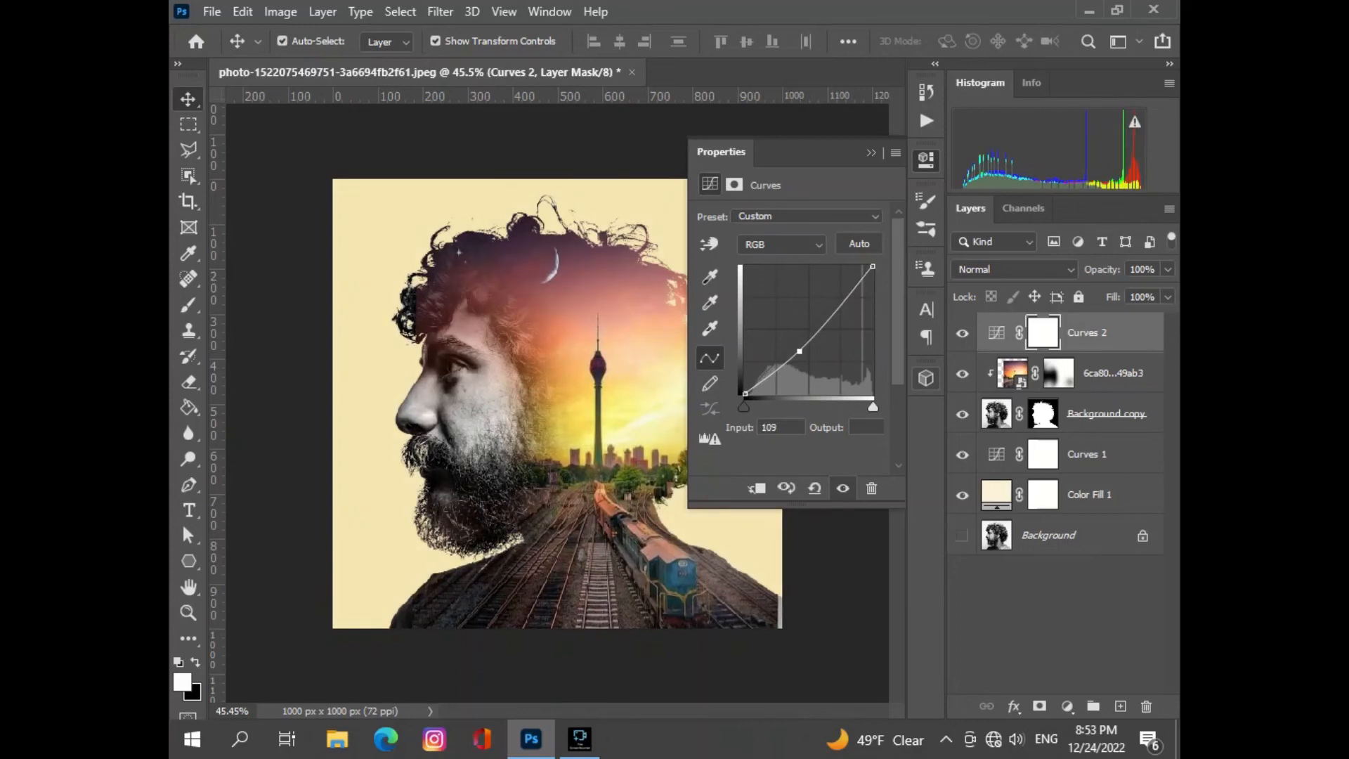
click(871, 153)
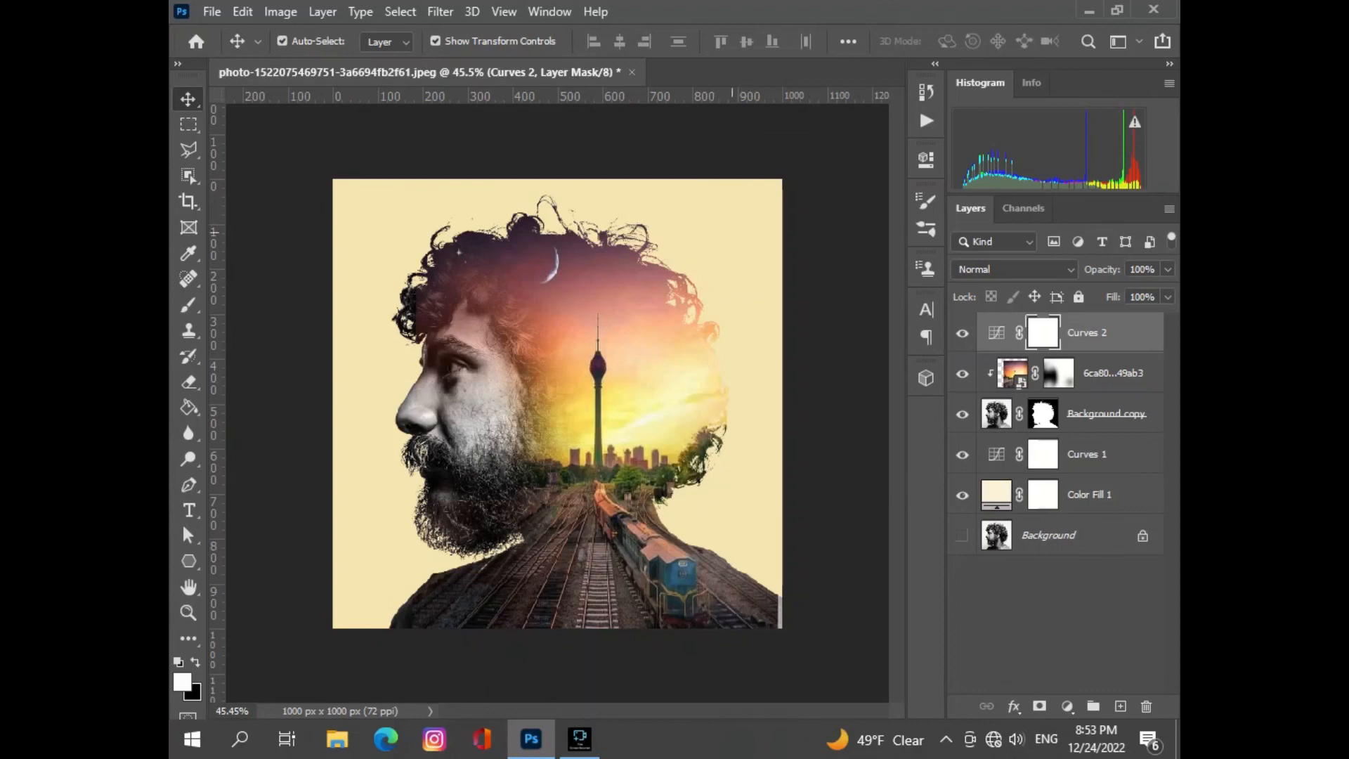
- Recolor the background fill to a paler cream, desaturating it to #f8f7f5 and raising the saturation slightly from there
click(997, 494)
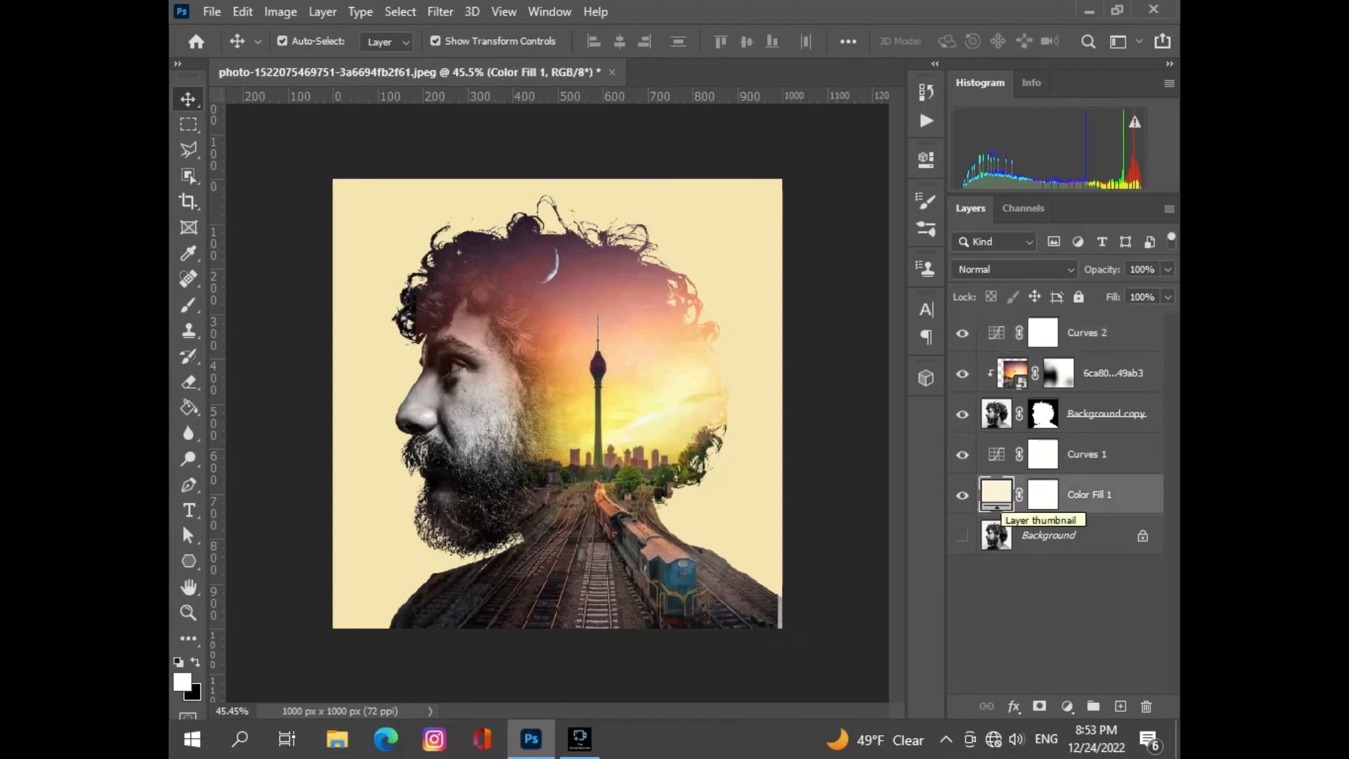
double_click(996, 495)
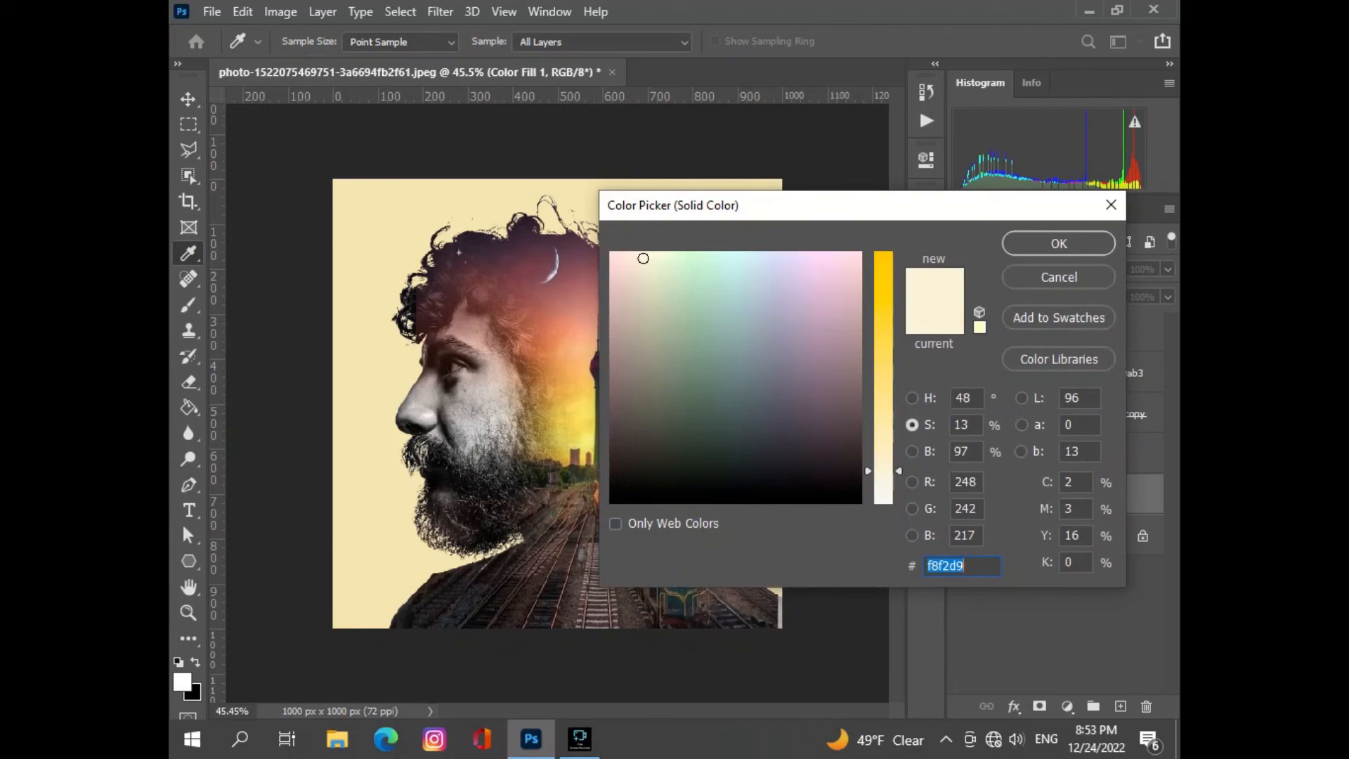
text(f8f7f5)
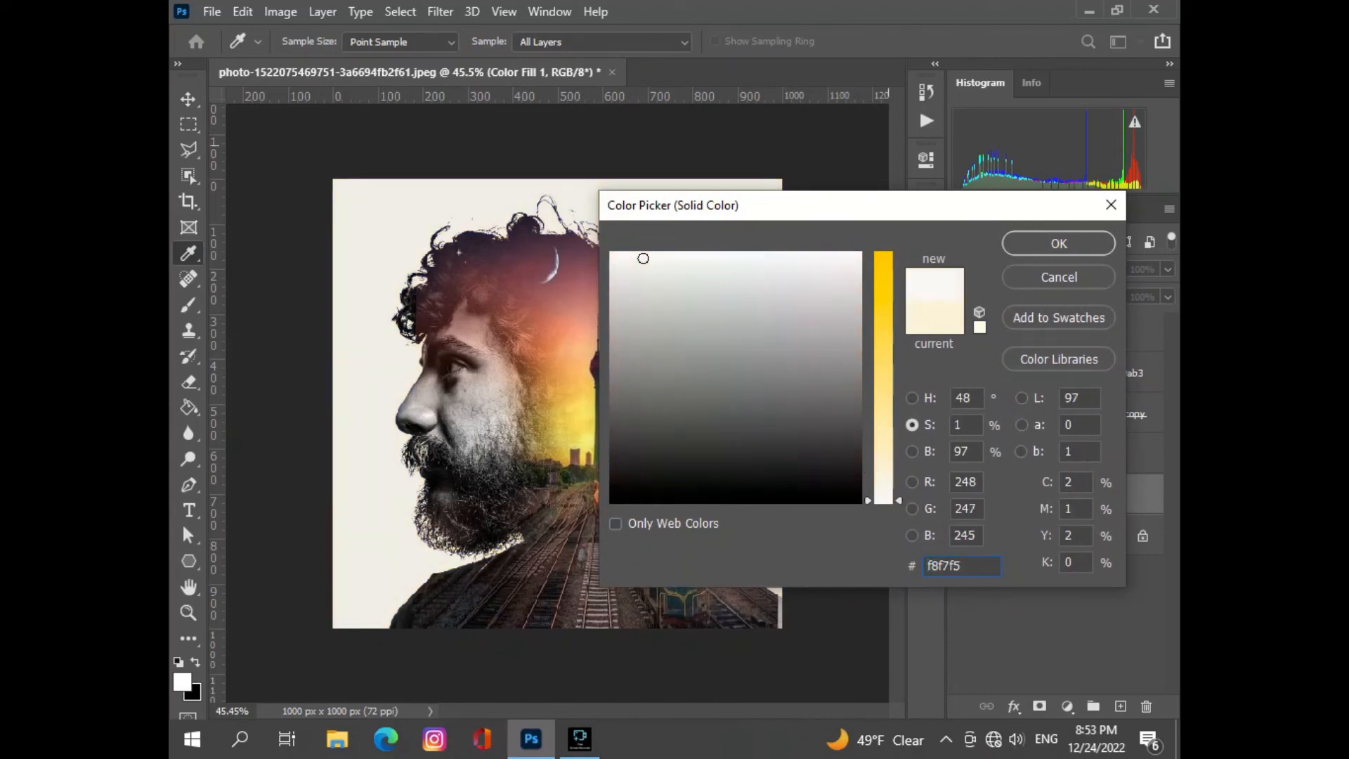
drag(891, 204, 1075, 146)
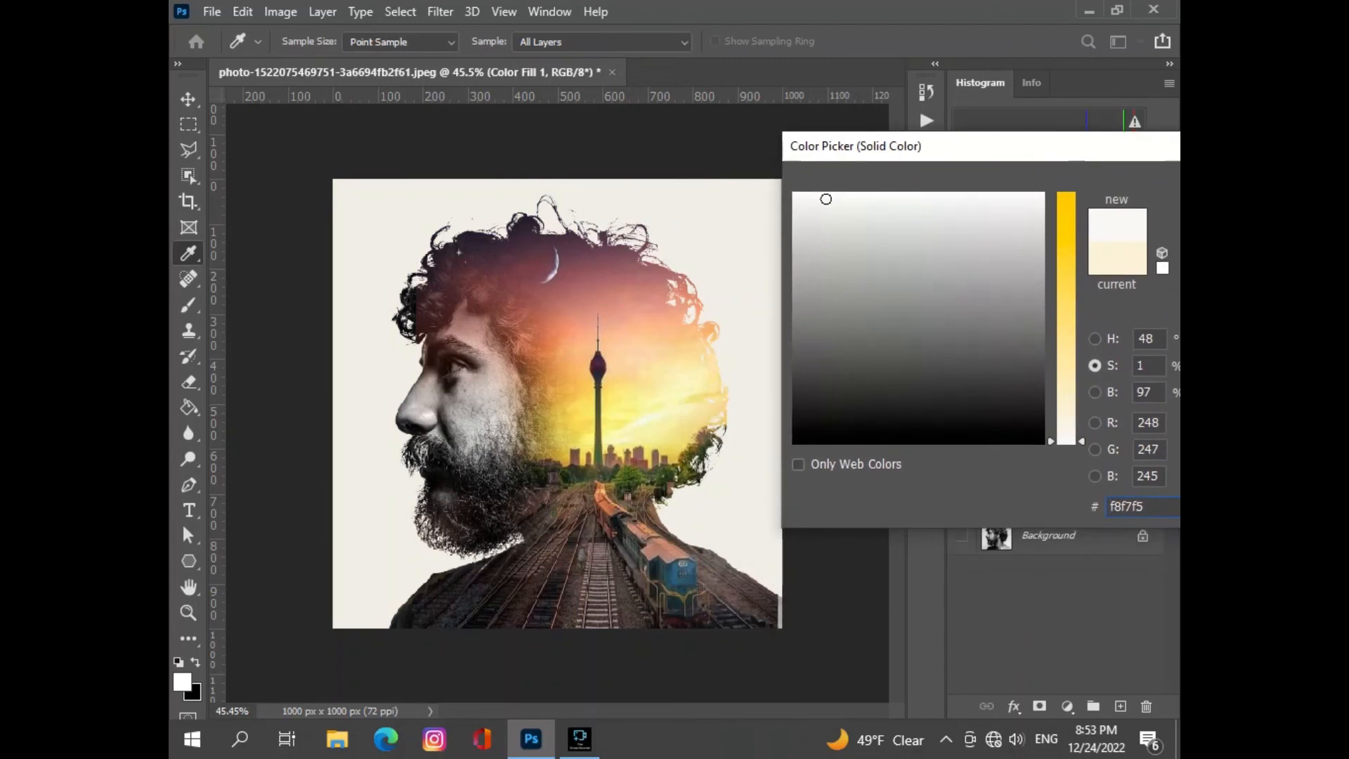
click(1067, 441)
drag(1067, 441, 1066, 427)
drag(1147, 147, 973, 157)
click(1065, 194)
- Deselect the layers and review the finished composite at several zoom levels
scroll(638, 385, up, 1)
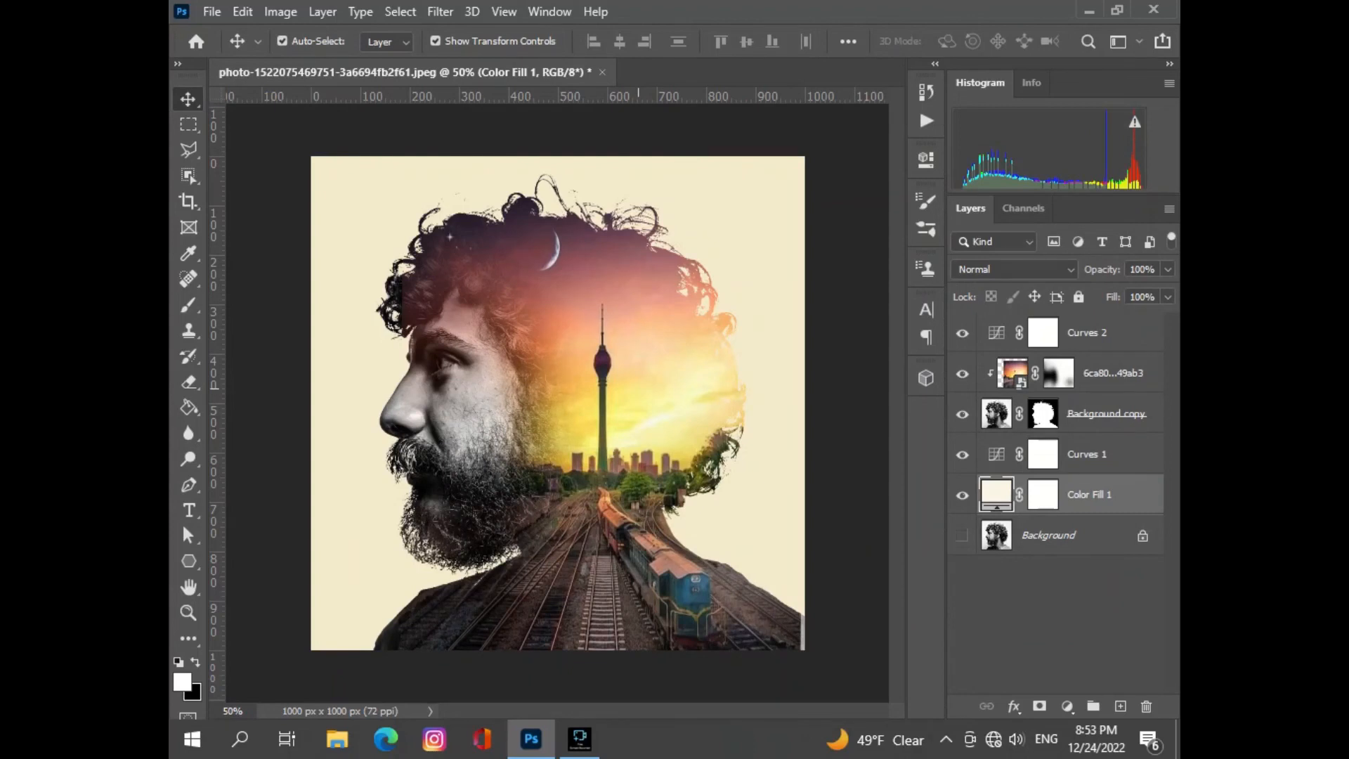
scroll(558, 404, down, 1)
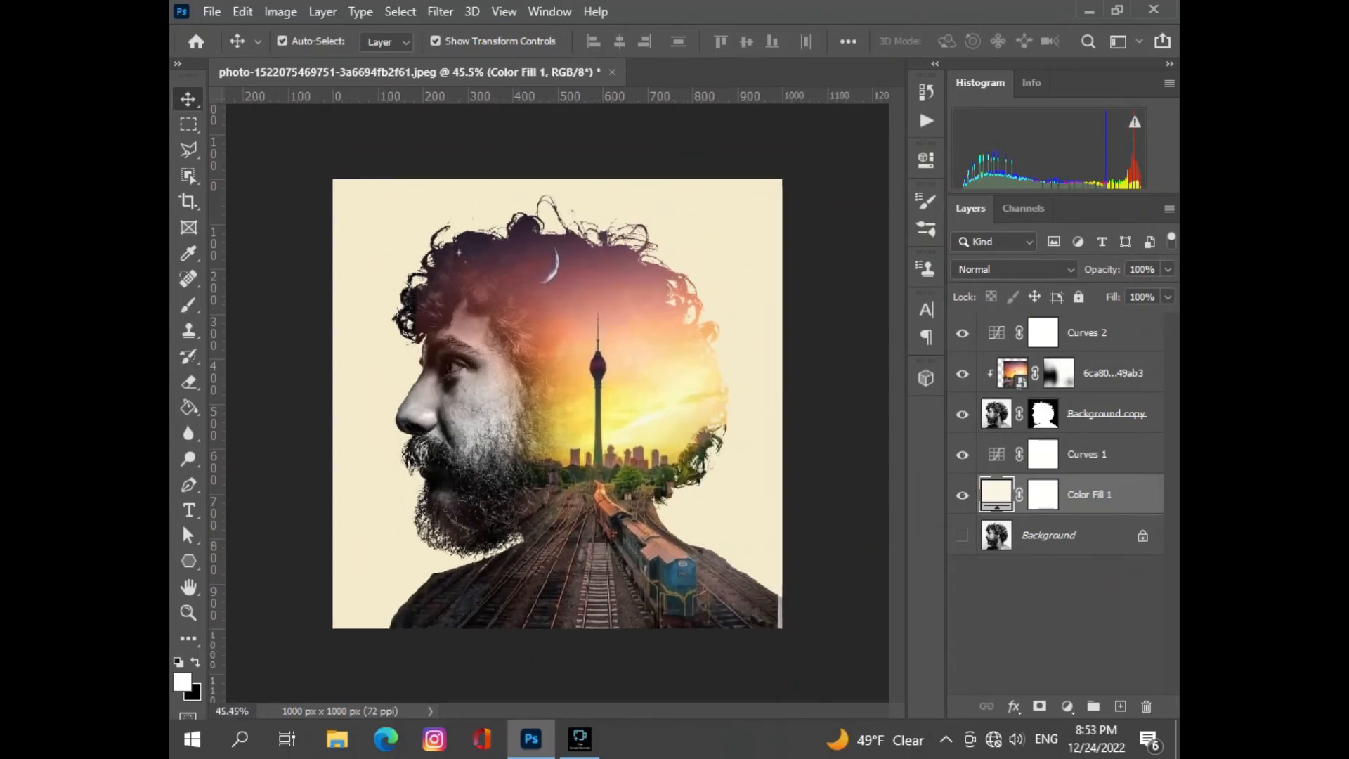
click(836, 422)
scroll(557, 404, down, 4)
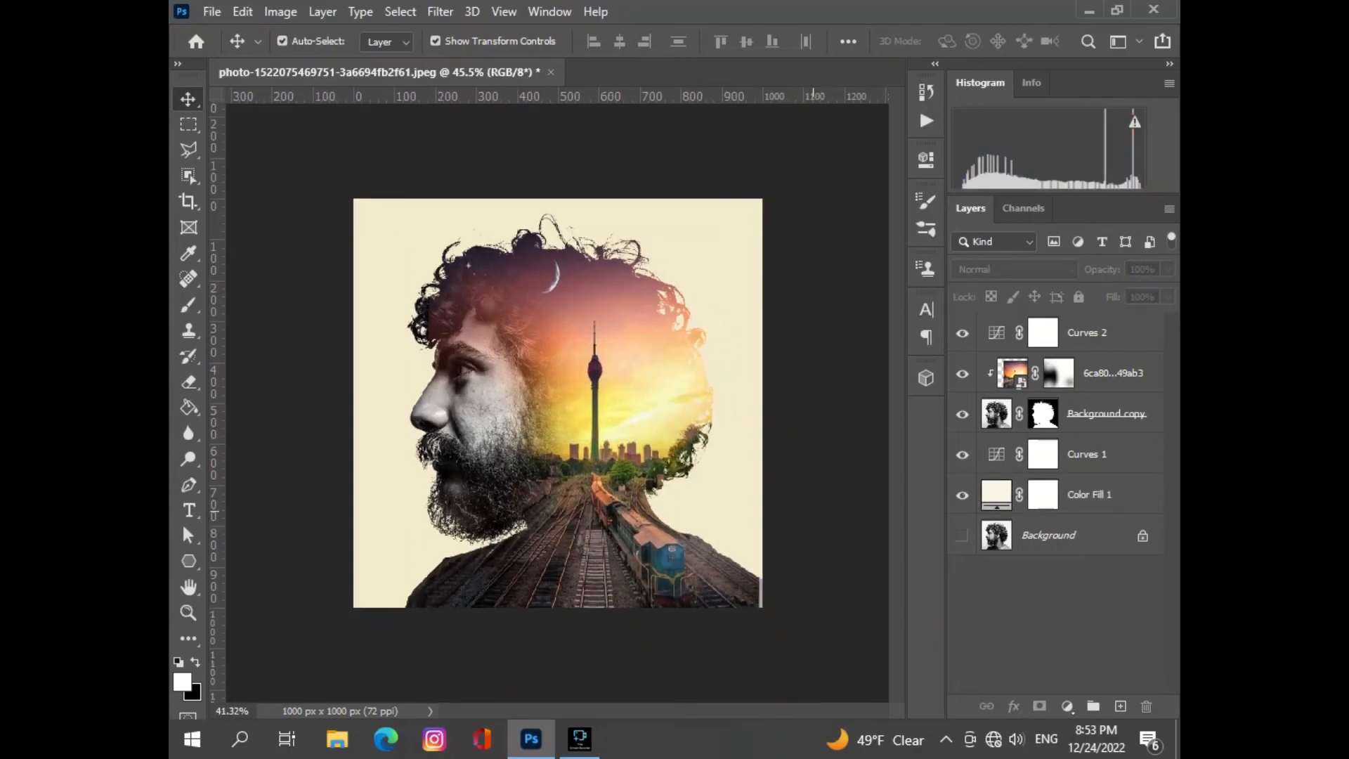
scroll(557, 403, down, 3)
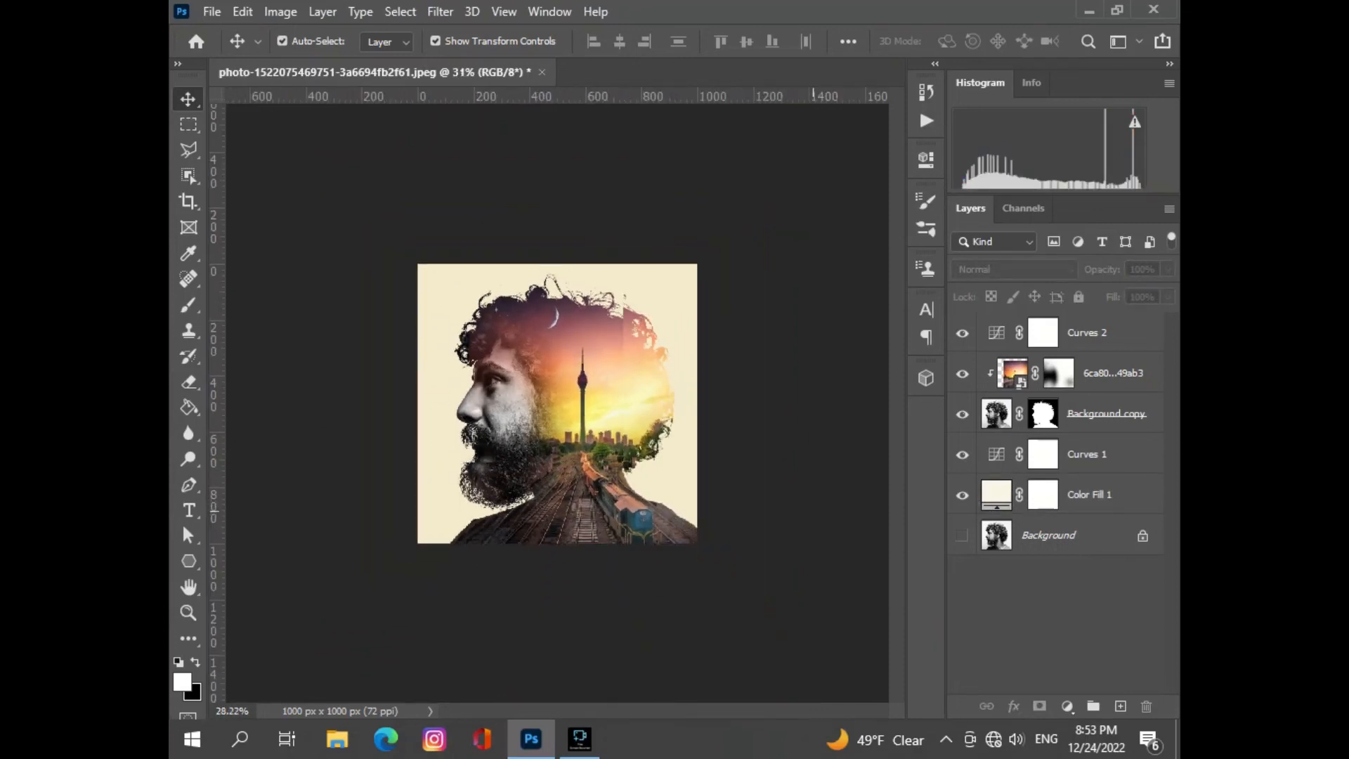
scroll(557, 404, up, 4)
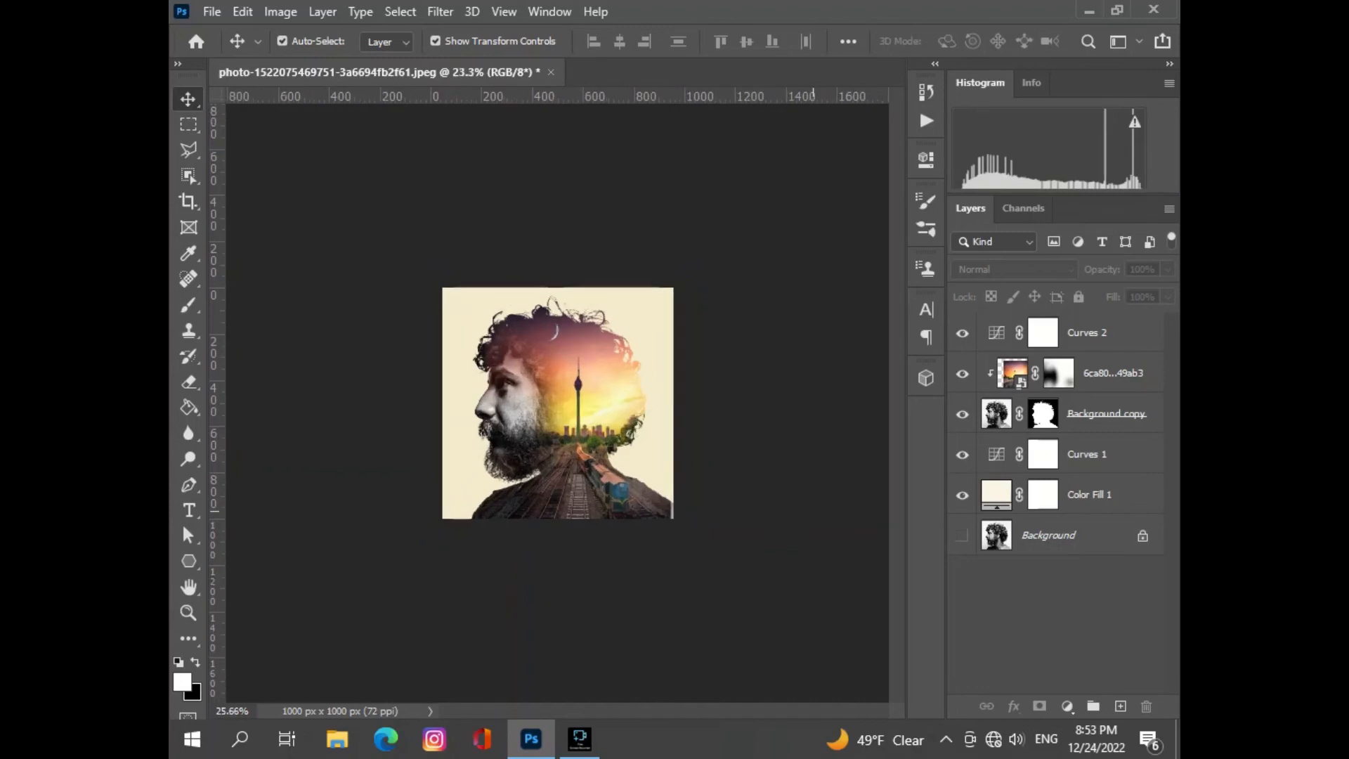
scroll(557, 403, up, 3)
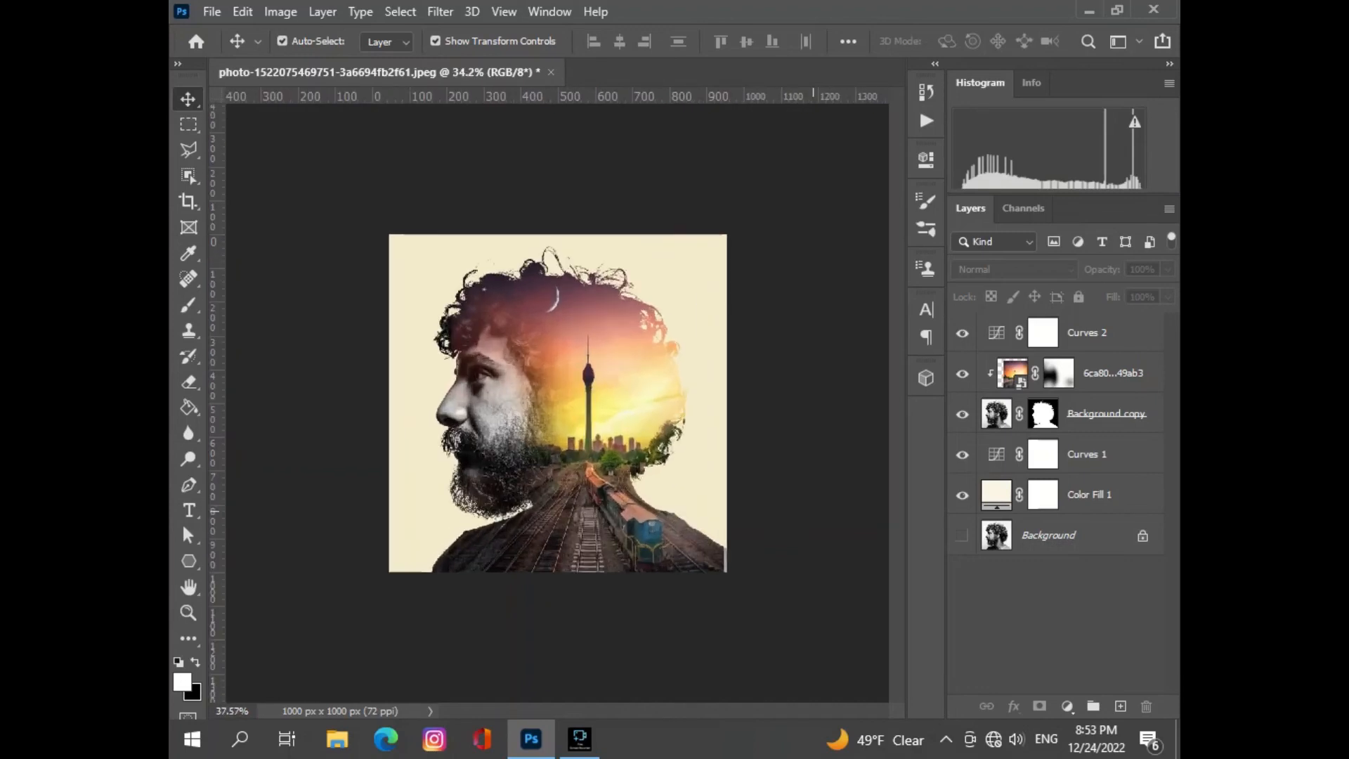